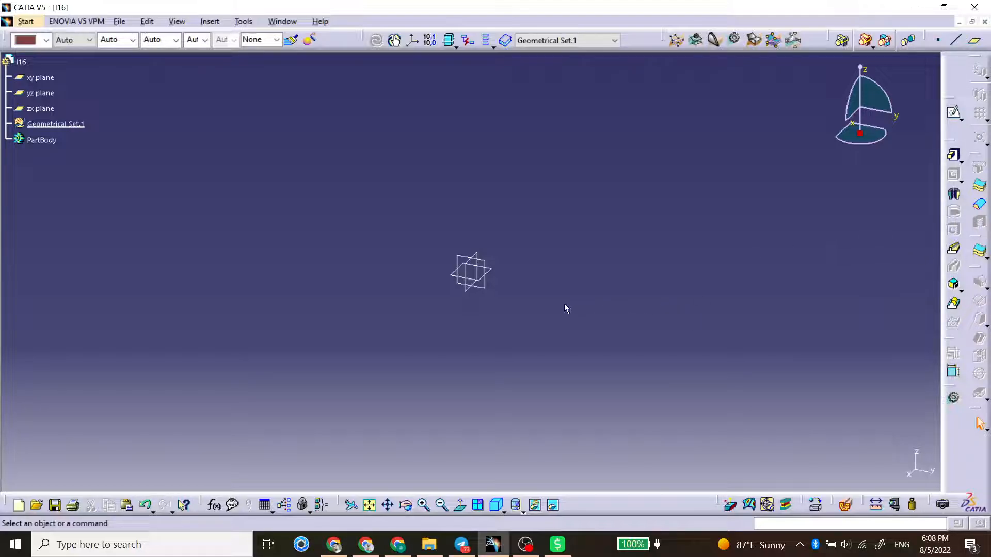
Step: Sketch a circle on the yz plane, offset from both axes in the positive H and V directions, and finish the sketch
left_click(486, 287)
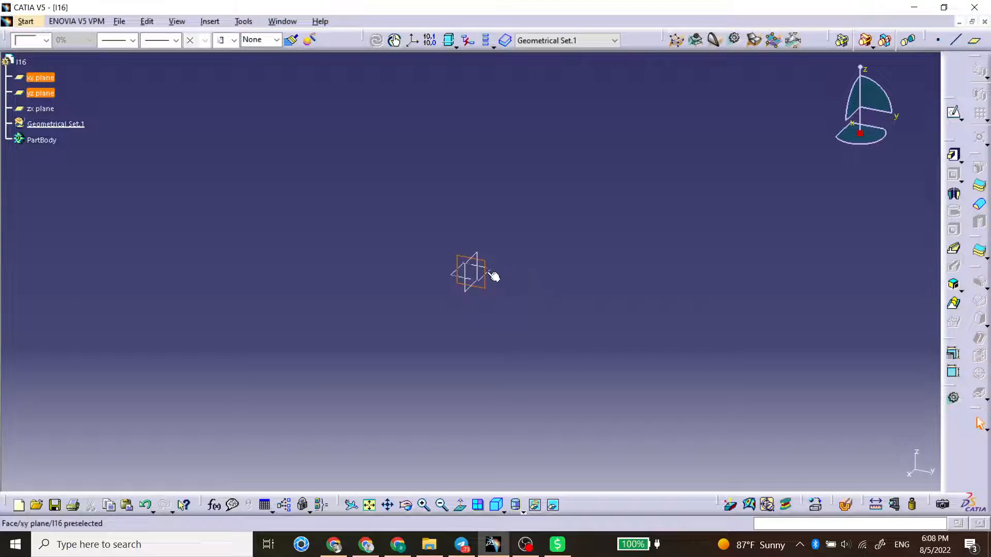
left_click(953, 112)
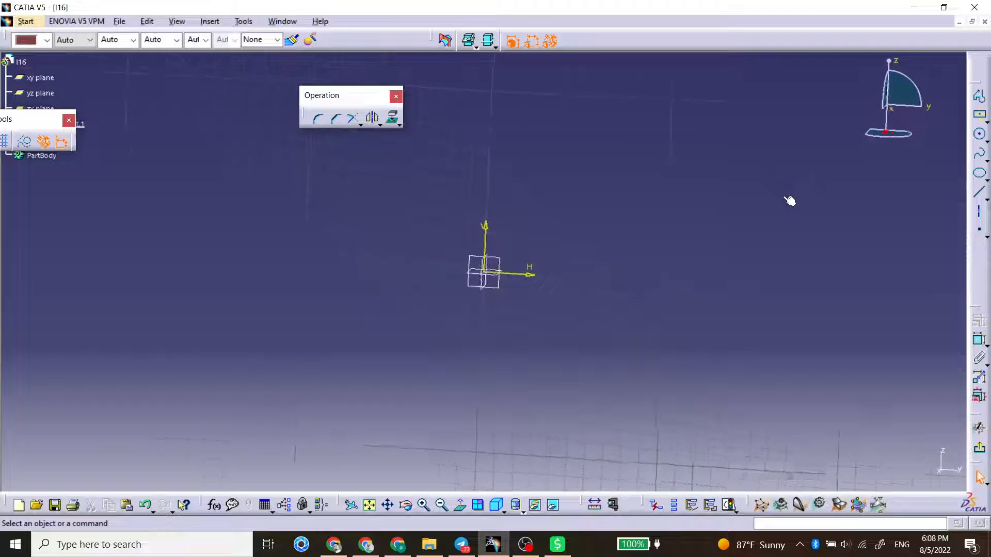
left_click(979, 134)
left_click(581, 212)
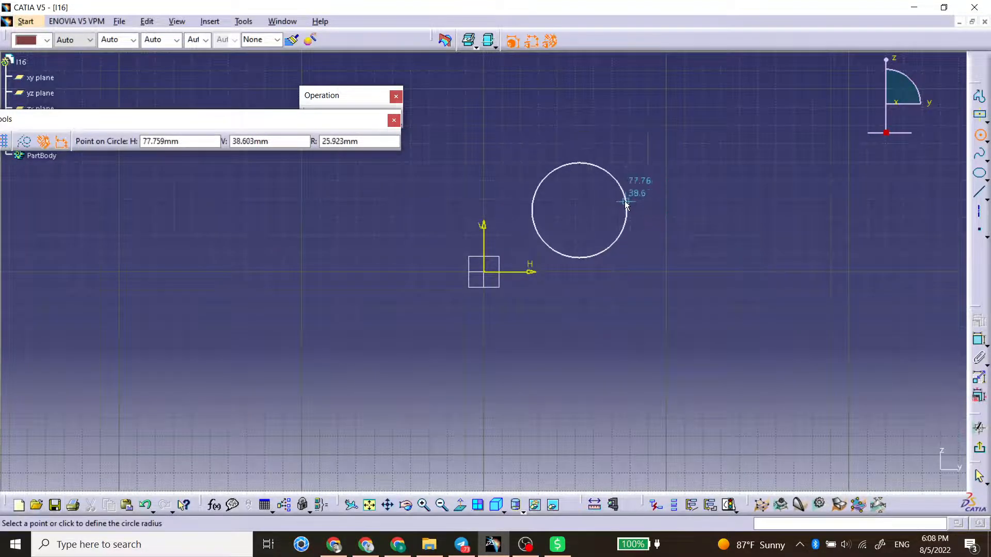
left_click(631, 202)
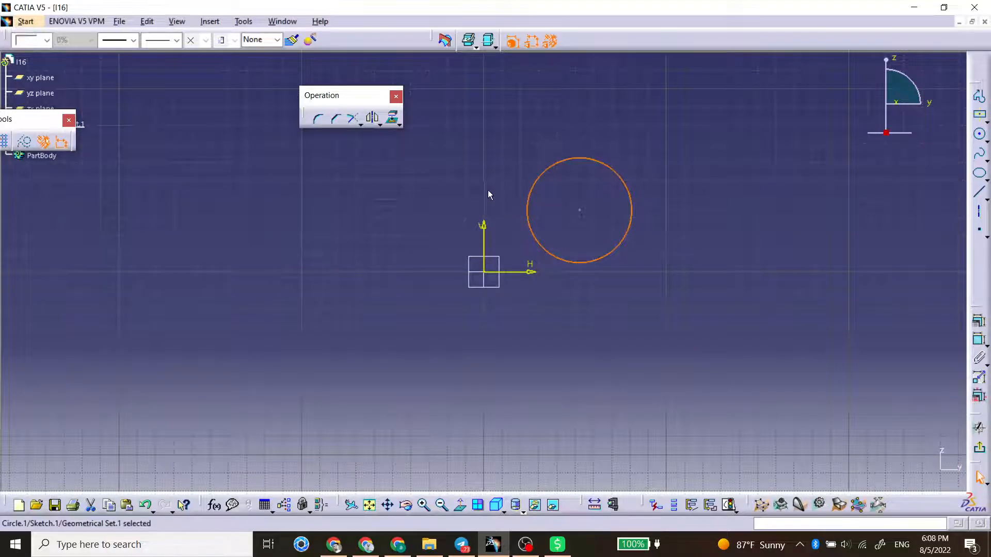
left_click(487, 228)
left_click(506, 169)
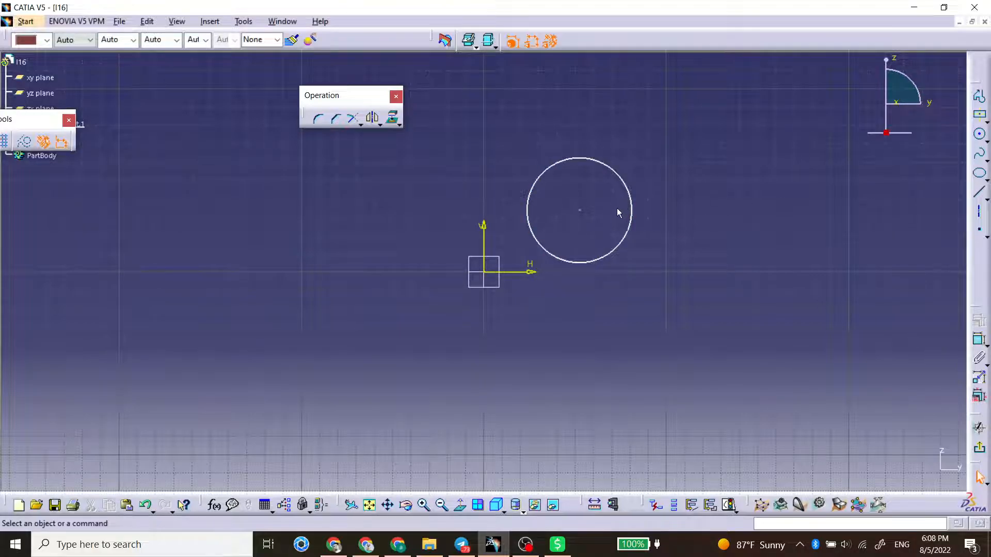
left_click(978, 452)
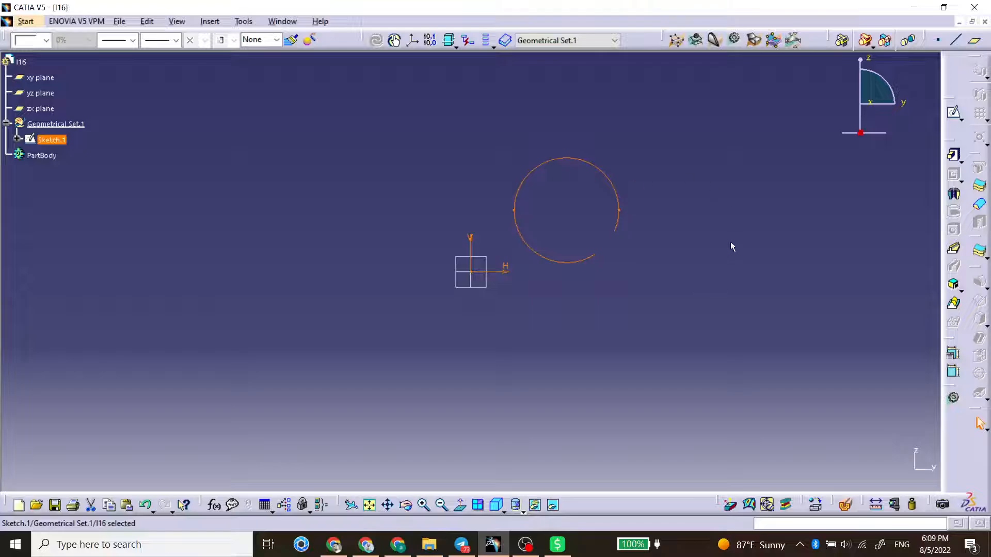
Step: Create a 360-degree Shaft from the circle sketch, revolved around the sketch's vertical axis
left_click(954, 195)
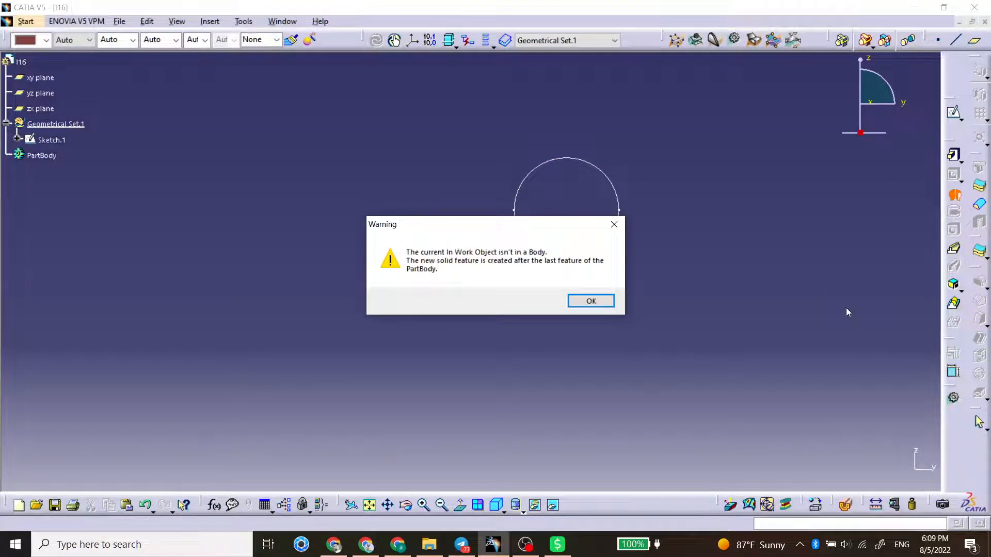
key("Return")
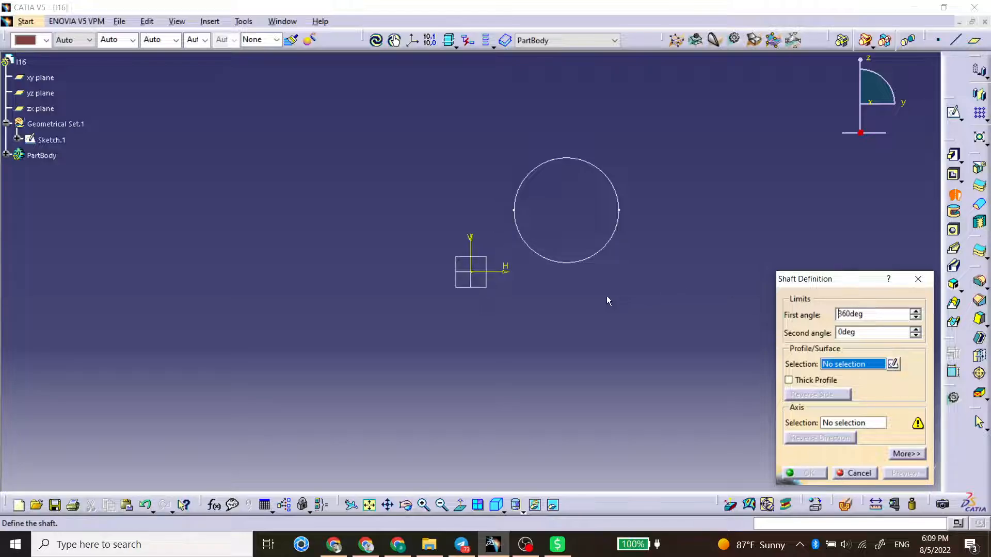
mouse_move(526, 233)
middle_mouse_down()
mouse_move(514, 268)
mouse_move(494, 269)
middle_mouse_up()
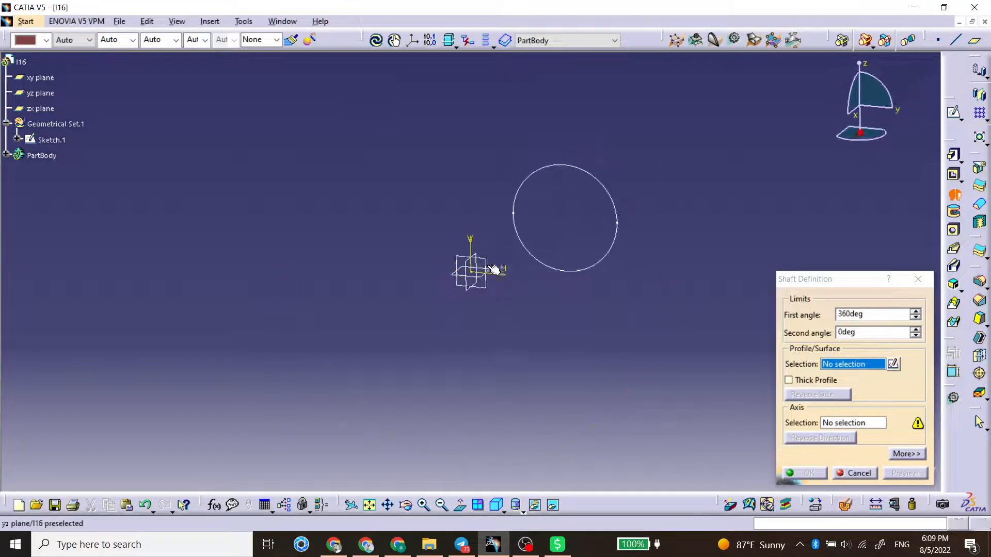
left_click(521, 197)
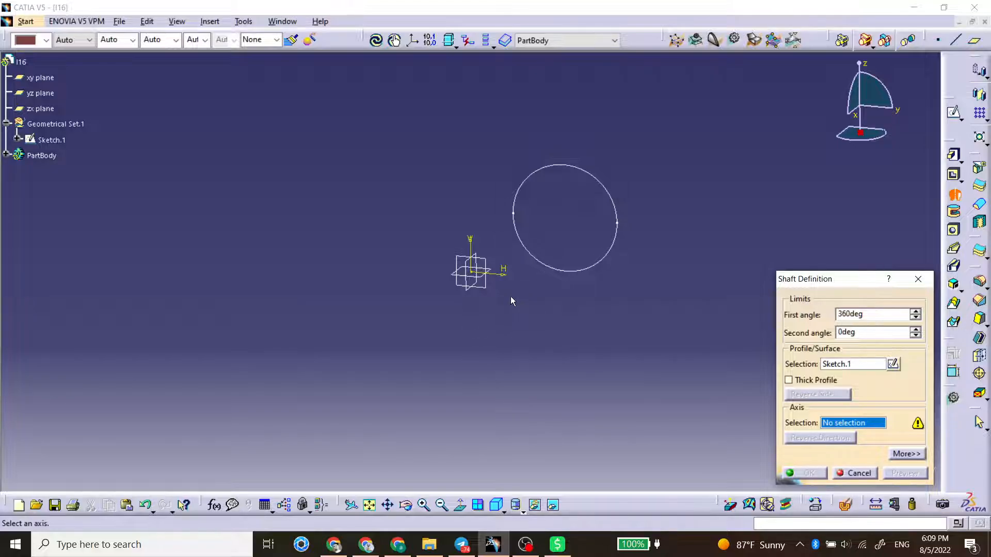
mouse_move(500, 240)
middle_mouse_down()
mouse_move(479, 240)
mouse_move(534, 209)
middle_mouse_up()
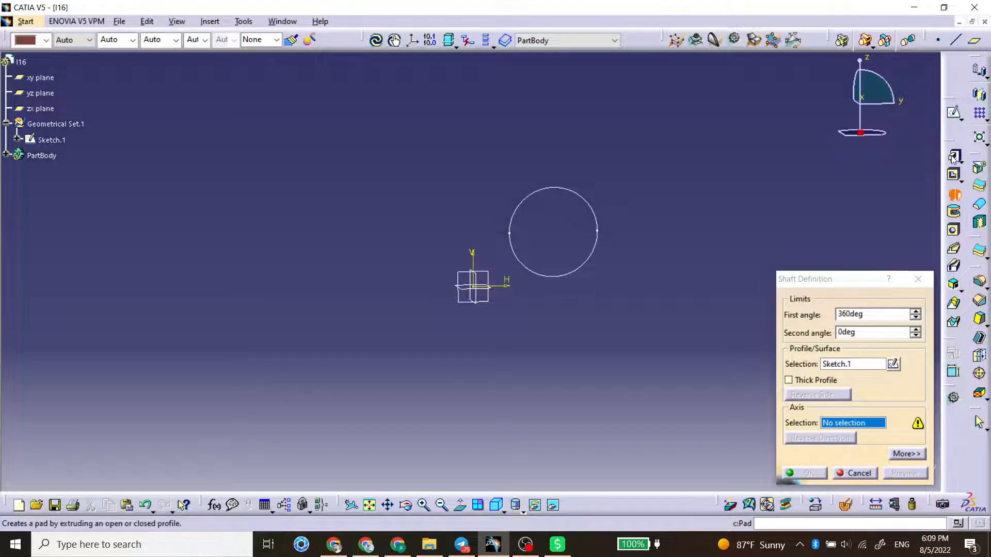
middle_click_drag(626, 233, 672, 289)
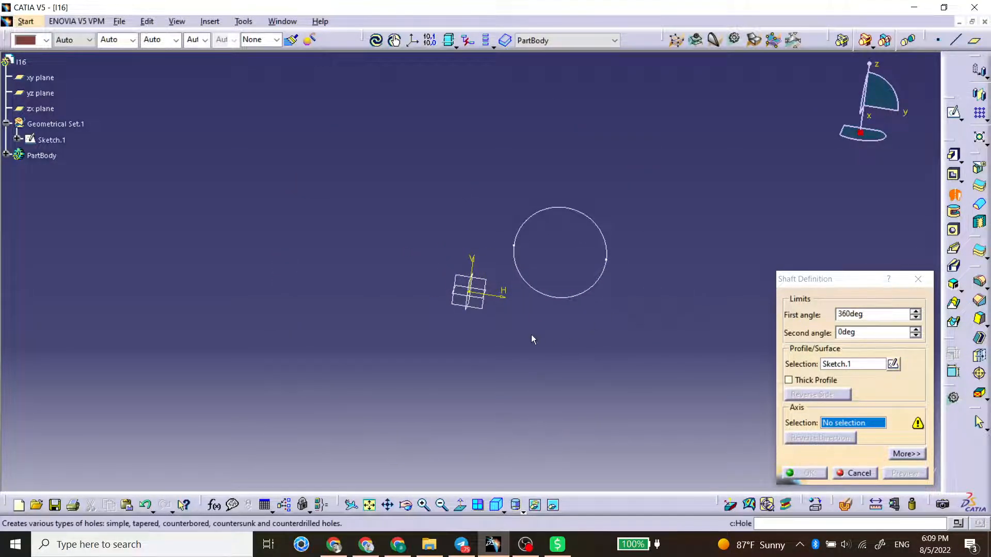
middle_click_drag(531, 339, 456, 284)
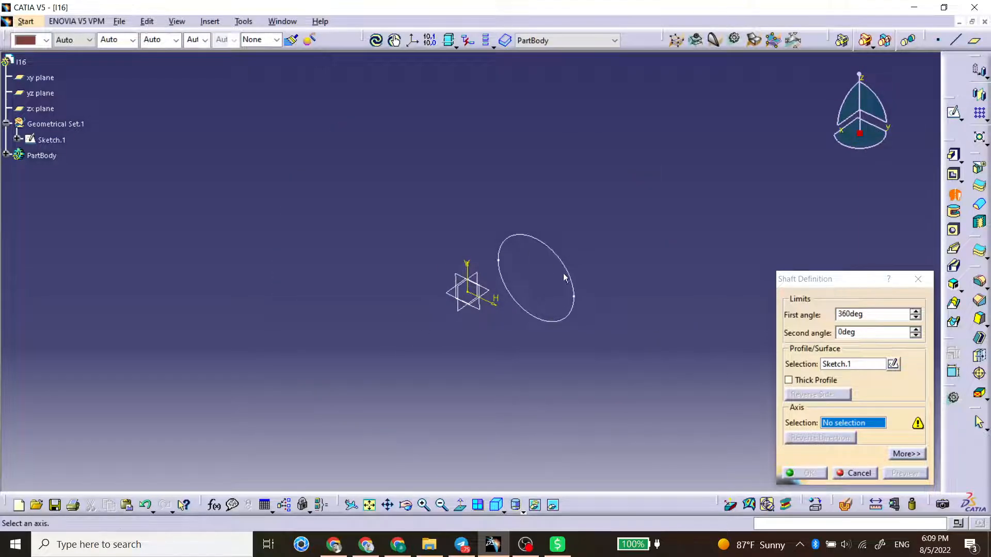
left_click(474, 270)
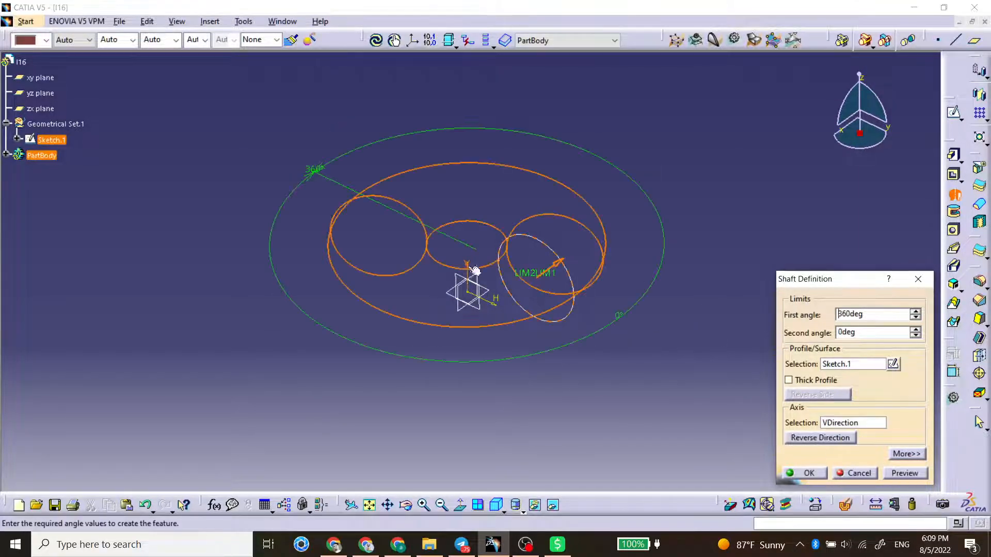
left_click(805, 473)
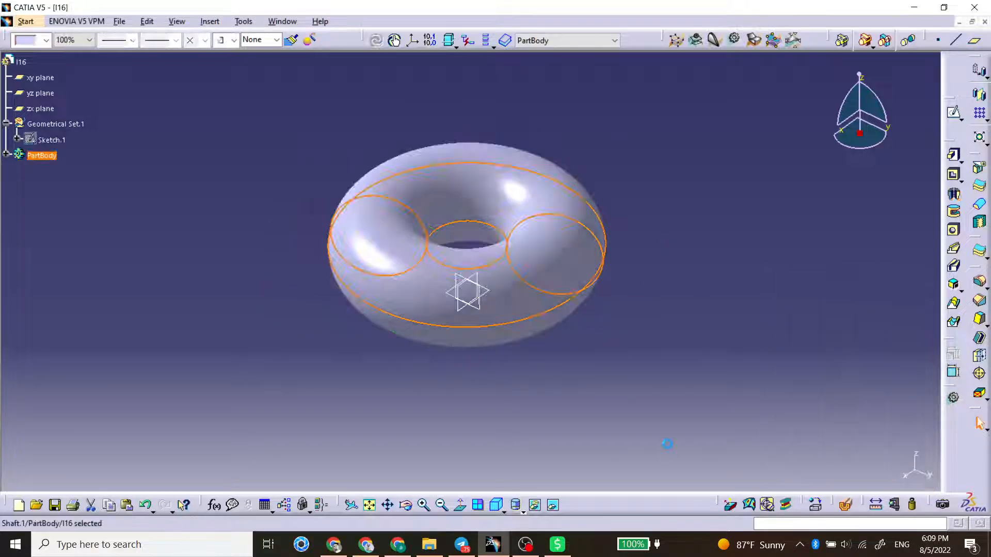
Step: Examine the revolved ring from several sides and expand PartBody down to its shaft feature
middle_click_drag(424, 336, 486, 332)
middle_click_drag(481, 191, 368, 276)
middle_click_drag(473, 323, 467, 196)
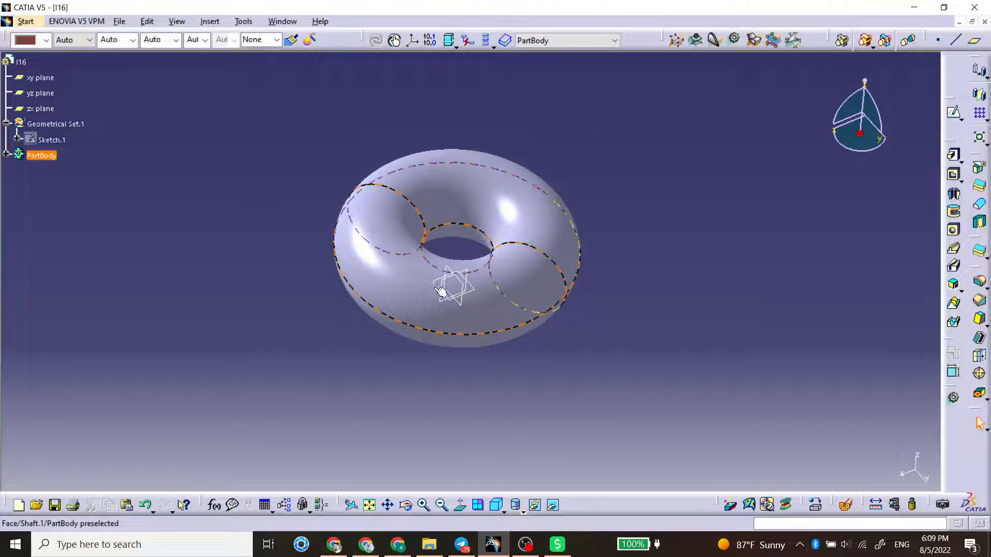
left_click(6, 155)
left_click(50, 171)
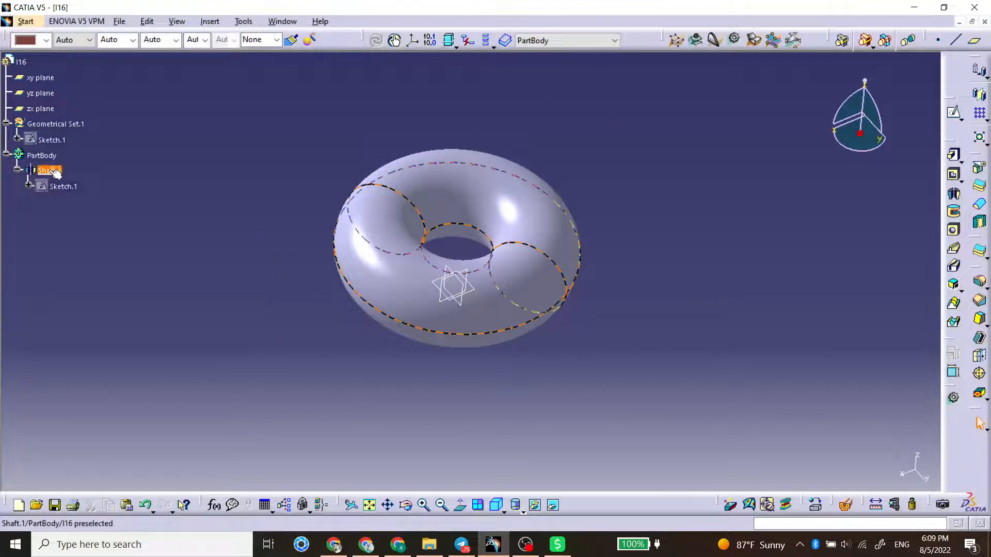
middle_click_drag(394, 310, 491, 264)
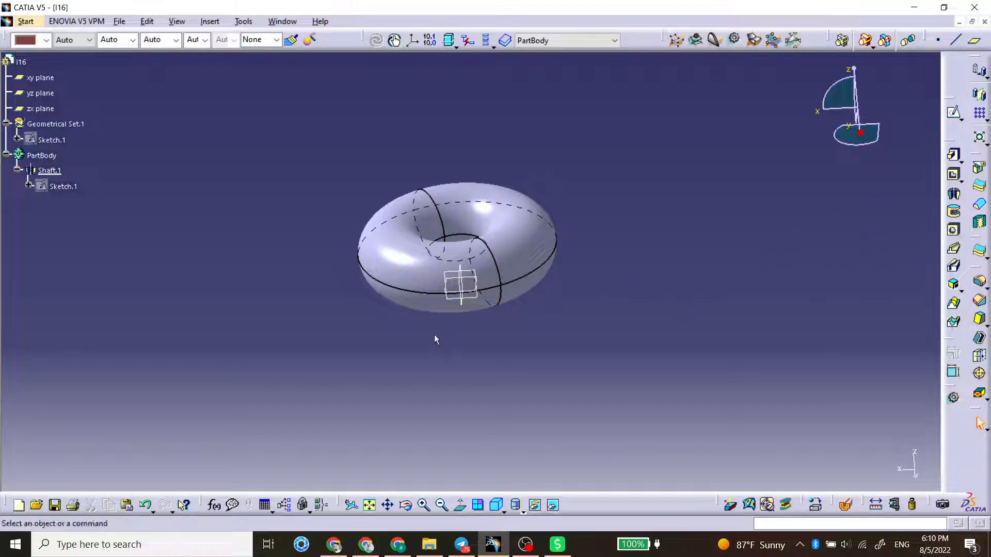
middle_click_drag(434, 334, 549, 293)
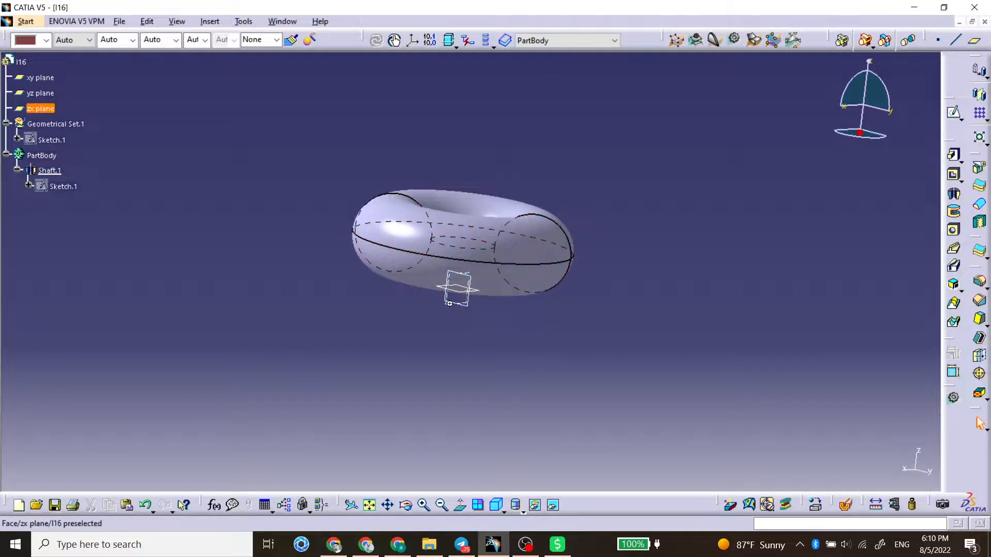
Step: Sketch a centered rectangle about 77 by 28 mm on the yz plane, overlapping the ring's outer edge, and finish the sketch
middle_click_drag(463, 290, 514, 305)
left_click(477, 280)
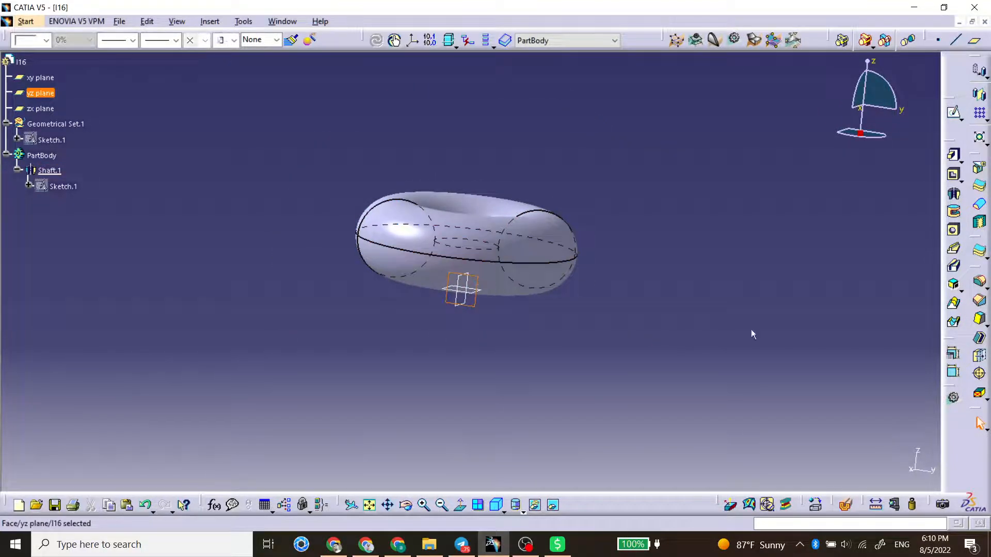
left_click(822, 320)
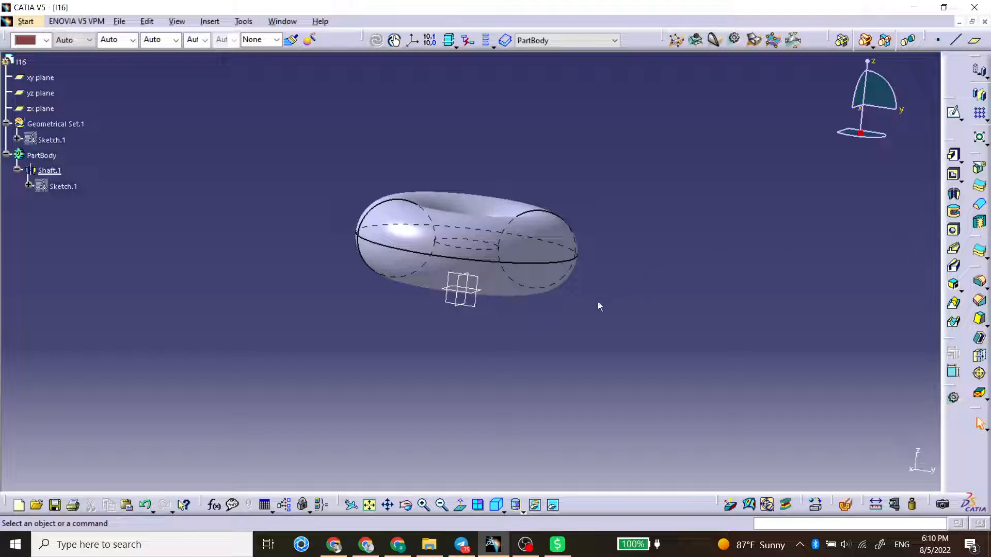
left_click(478, 287)
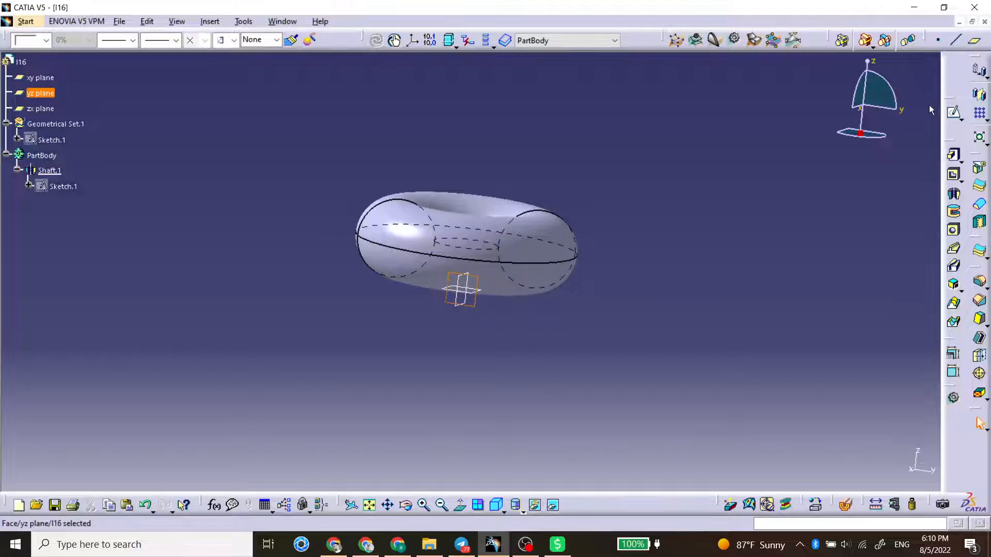
left_click(955, 114)
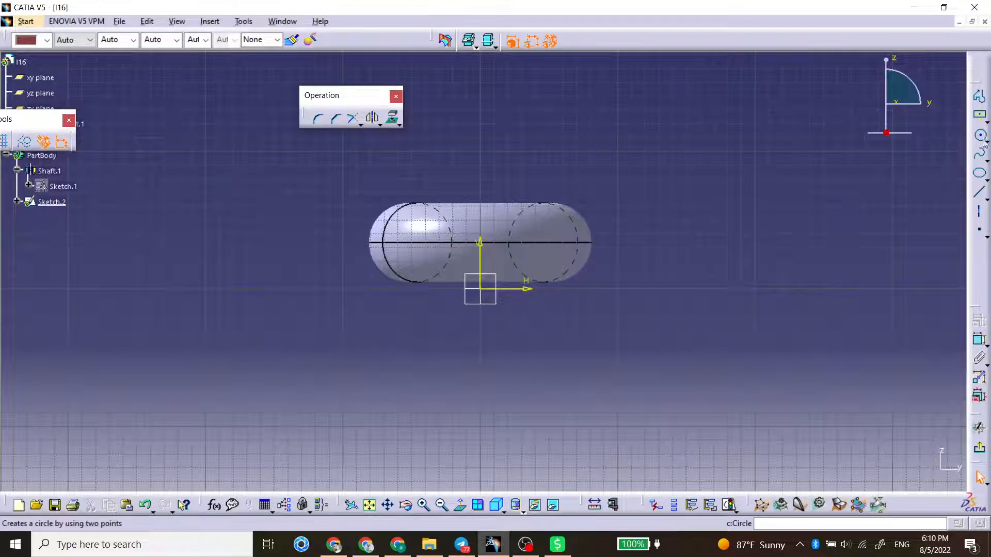
left_click(979, 115)
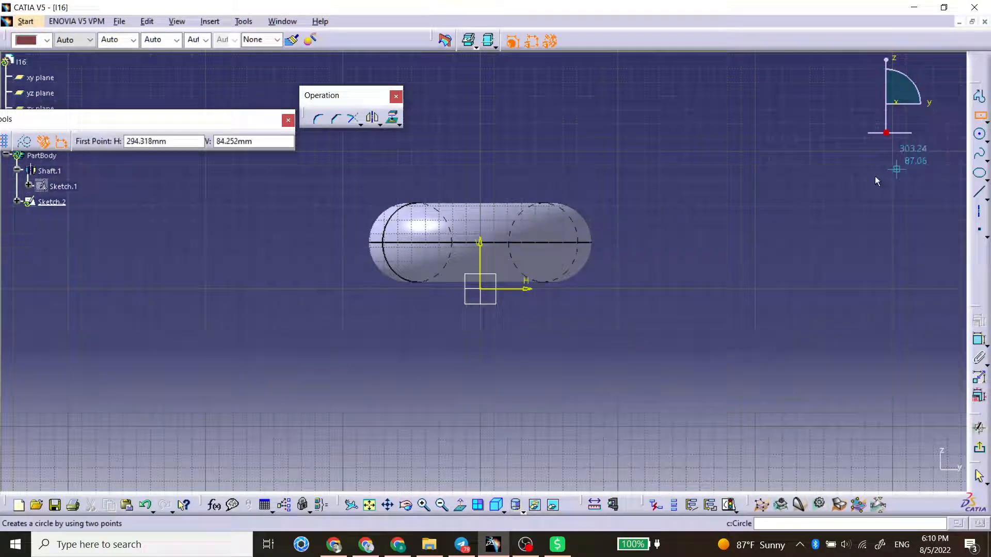
left_click(623, 246)
left_click(570, 227)
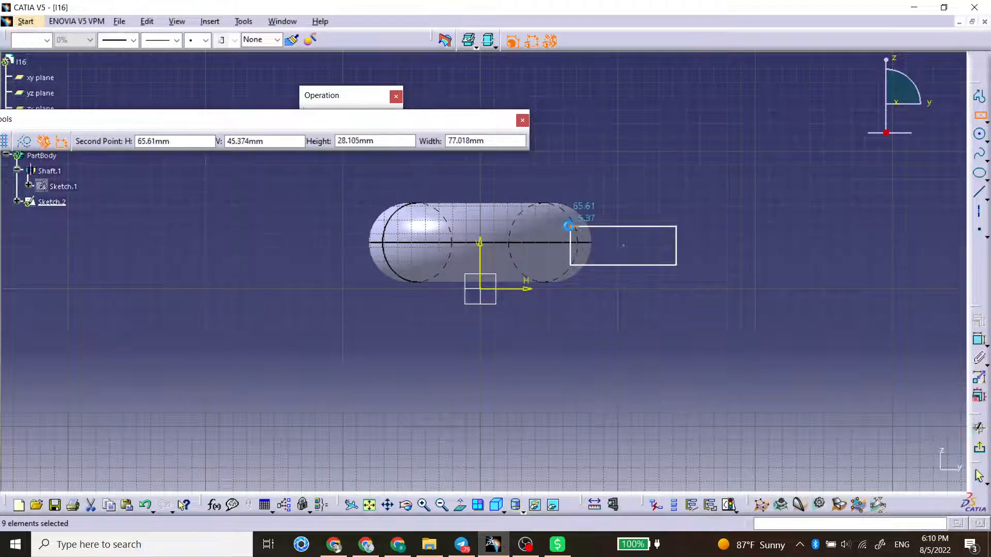
left_click(613, 177)
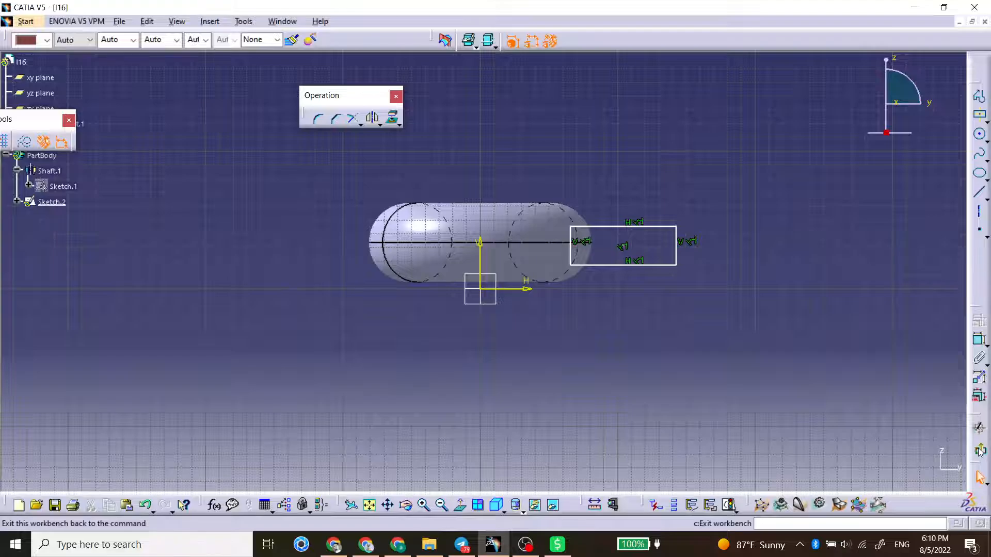
left_click(966, 426)
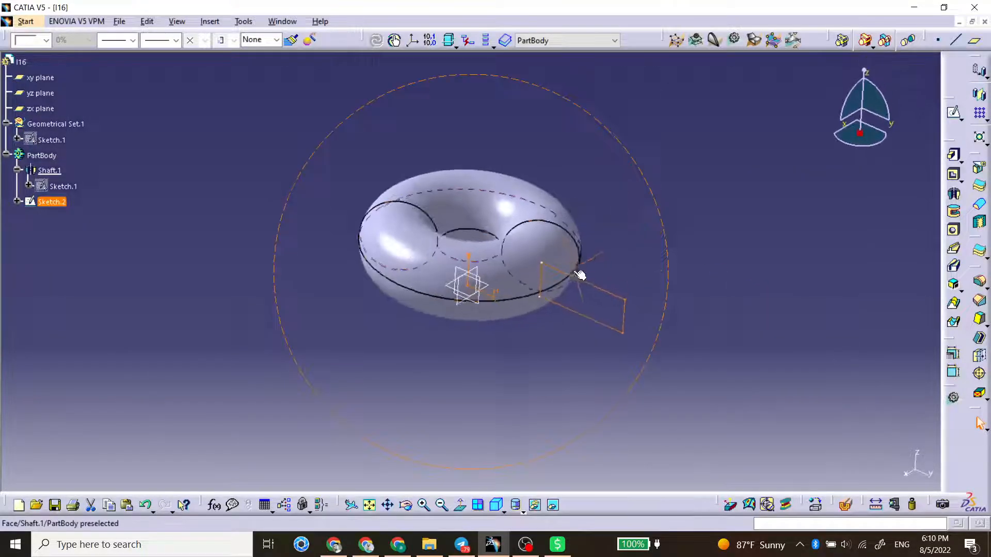
Step: Cut a 360-degree Groove into the ring with the rectangle sketch, revolved around the vertical axis
left_click(953, 174)
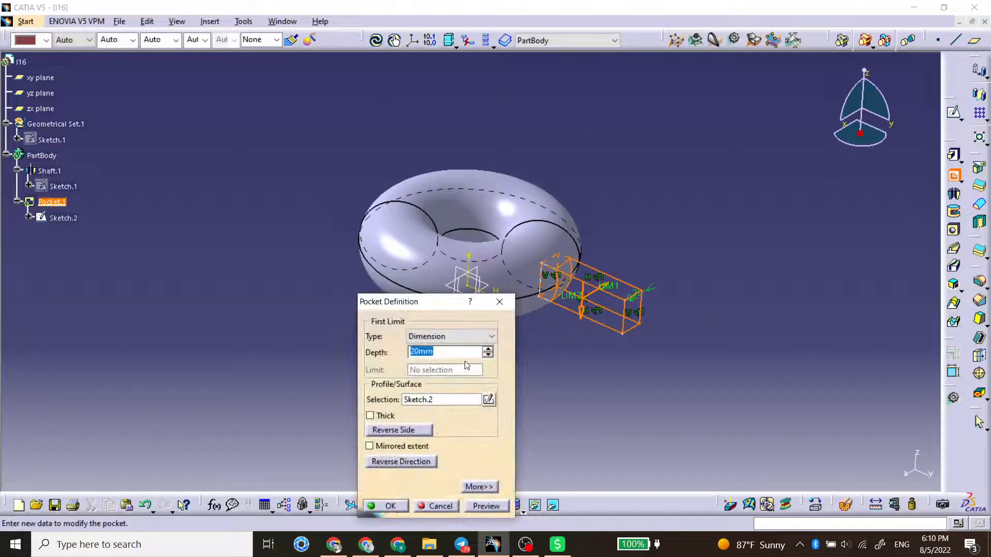
left_click(498, 302)
left_click(953, 212)
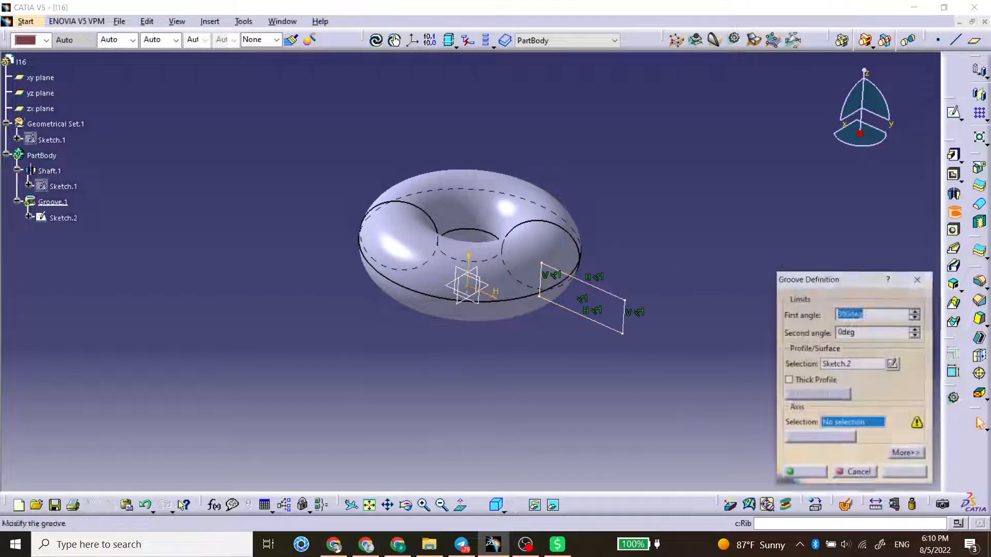
left_click(471, 260)
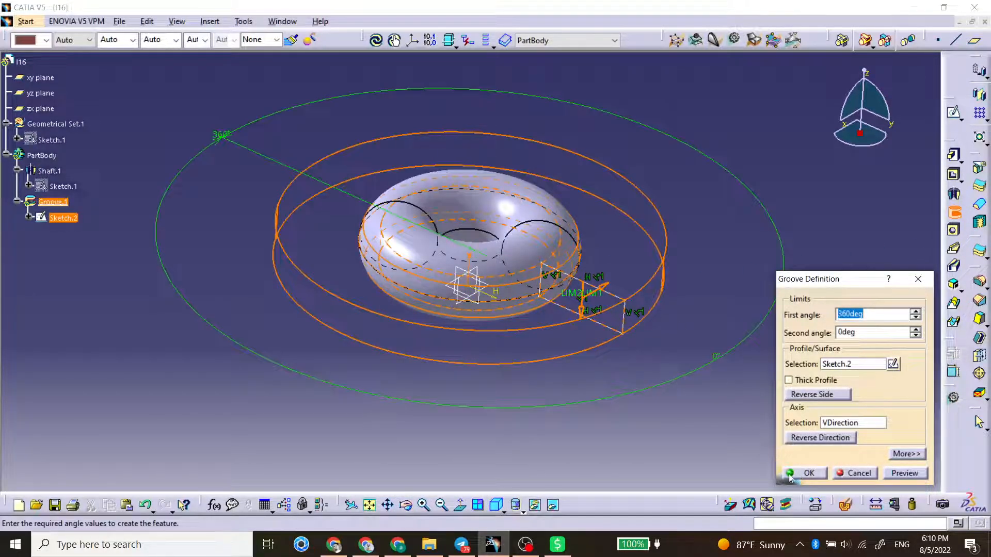
middle_click_drag(531, 380, 532, 317)
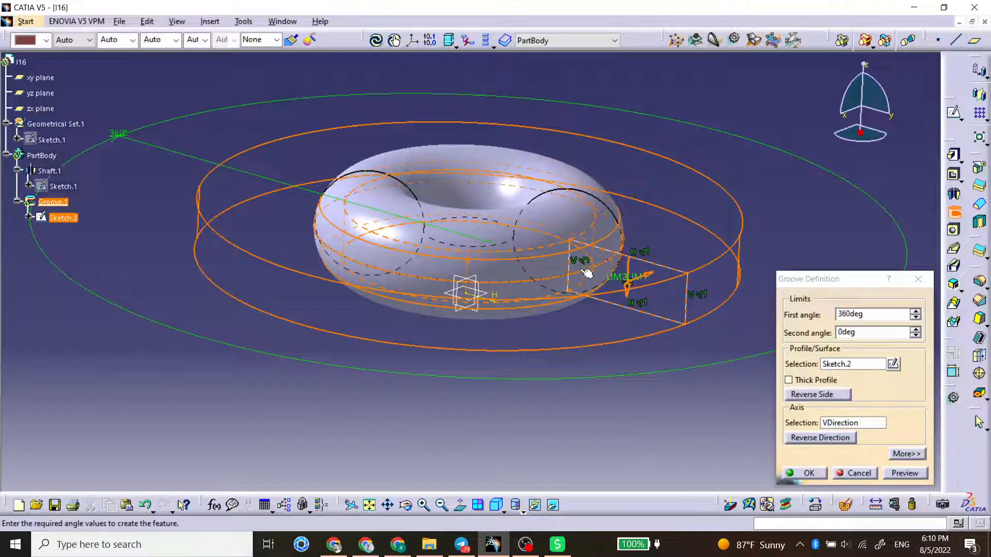
middle_click_drag(586, 299, 643, 258)
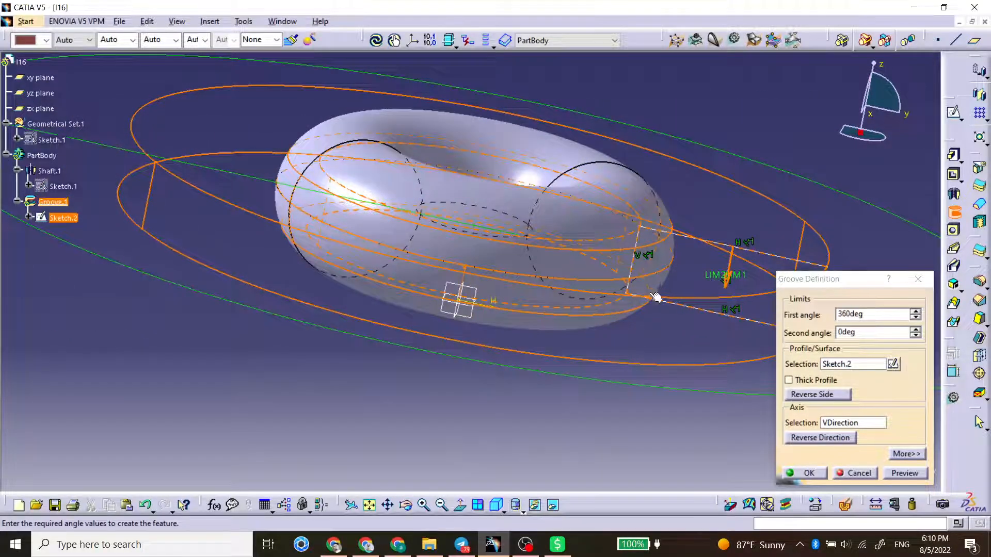
left_click(804, 478)
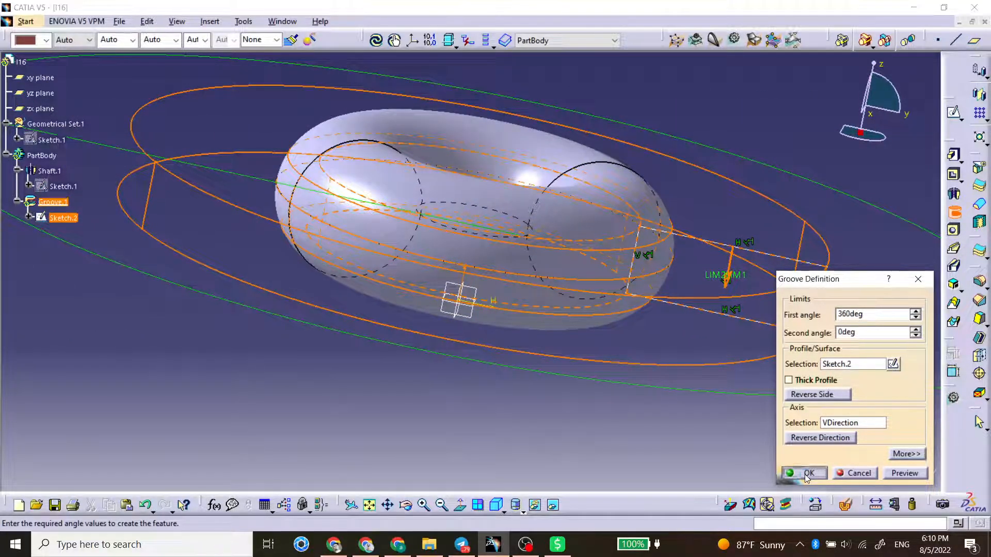
middle_click_drag(460, 295, 335, 304)
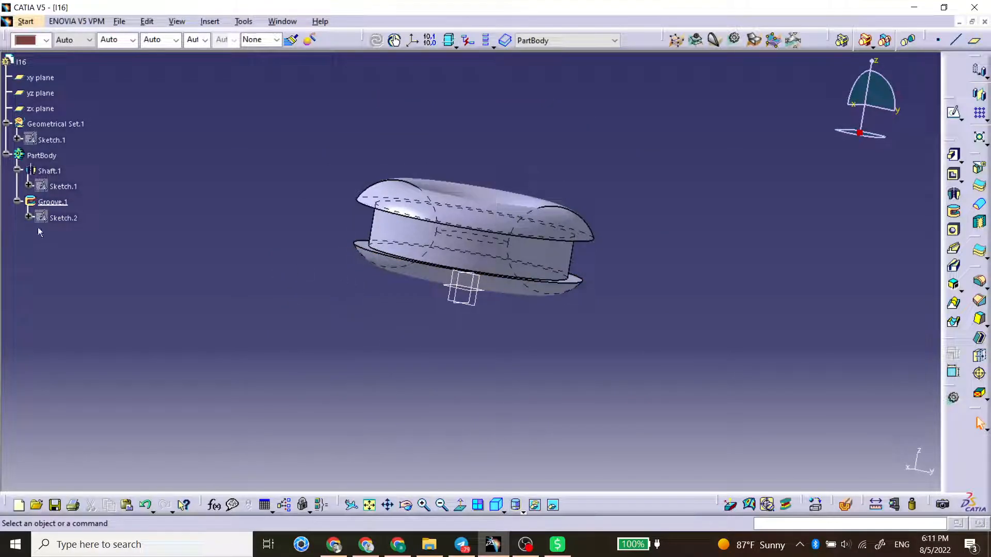
Step: Delete the groove feature from the part body while keeping its rectangle sketch
left_click(51, 202)
key("Delete")
key("Return")
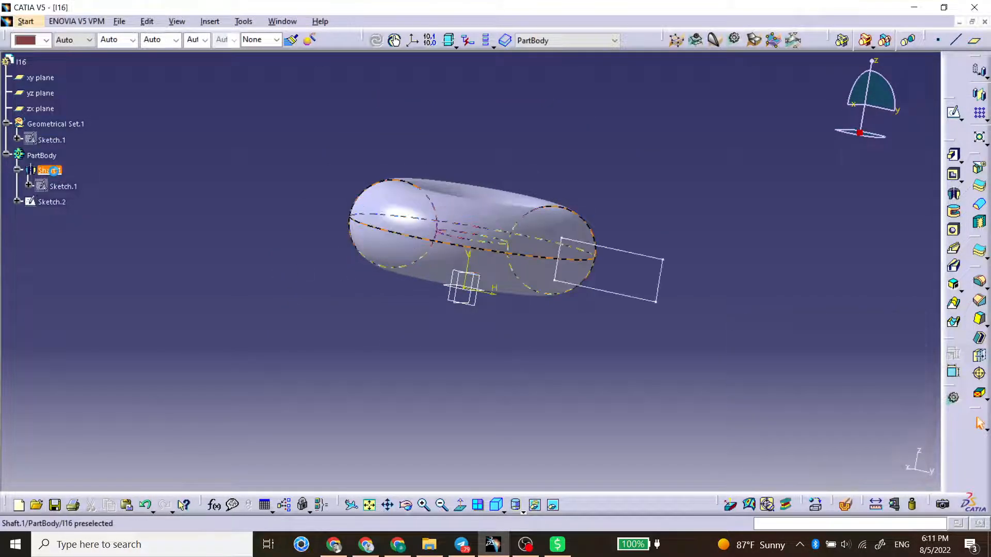
Step: Delete the ring's shaft feature from the part body while keeping its circle sketch
left_click(53, 170)
key("Delete")
key("Return")
mouse_move(470, 230)
middle_mouse_down()
mouse_move(467, 186)
mouse_move(555, 305)
mouse_move(507, 157)
mouse_move(358, 357)
mouse_move(367, 318)
middle_mouse_up()
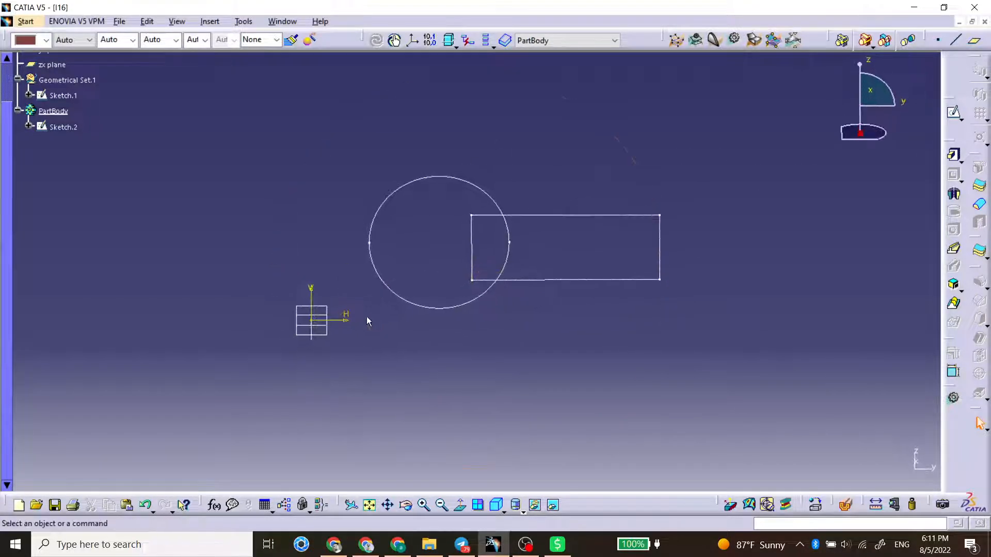
left_click(332, 312)
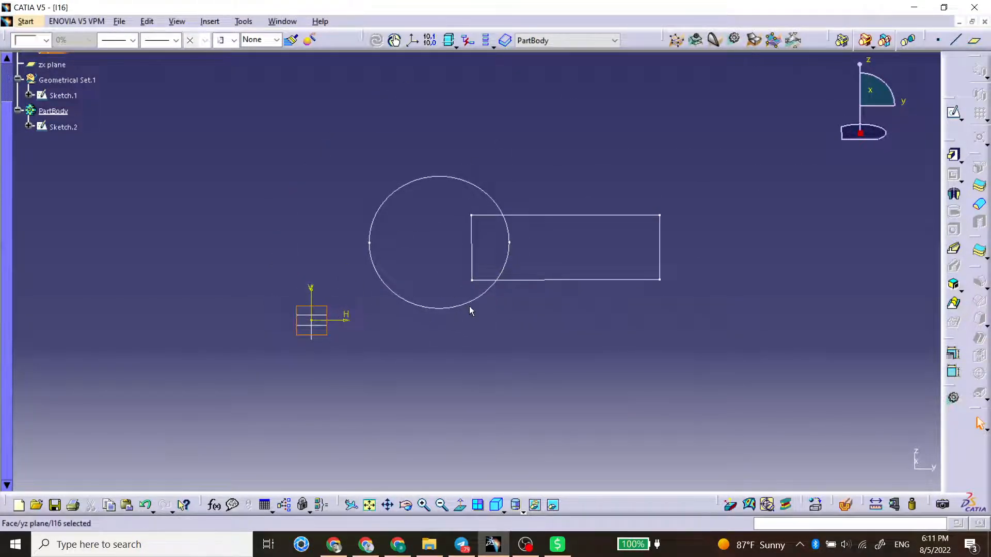
left_click(605, 173)
Step: Revolve the rectangle sketch 360 degrees around the vertical axis with the Shaft feature to form a flat ring
middle_click_drag(482, 197, 445, 233)
left_click(540, 248)
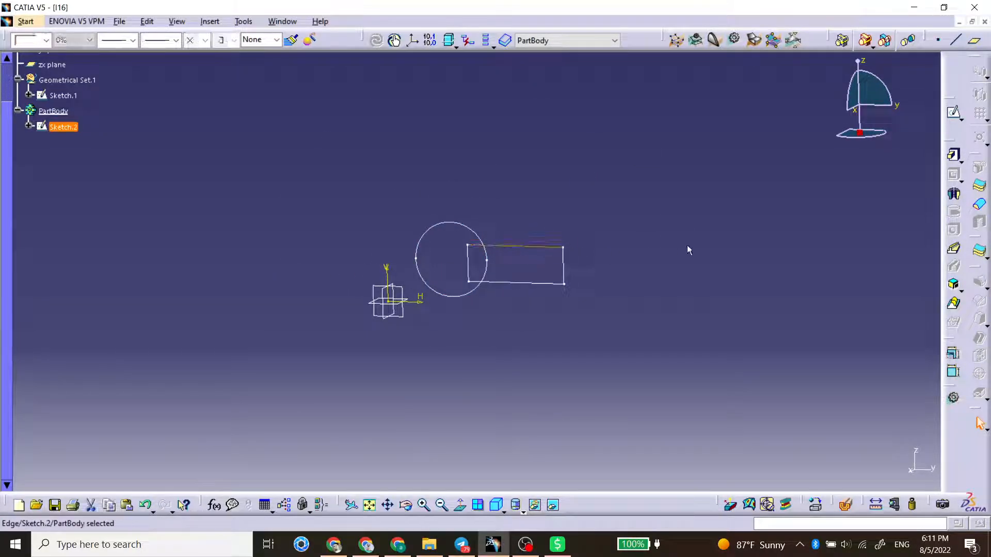
left_click(952, 197)
left_click(386, 269)
key("Return")
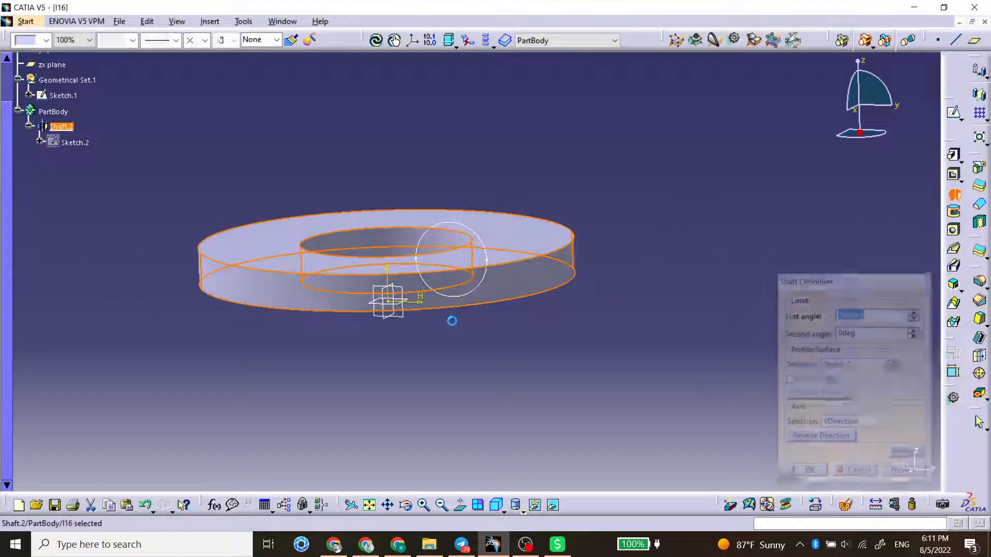
middle_click_drag(398, 237, 425, 372)
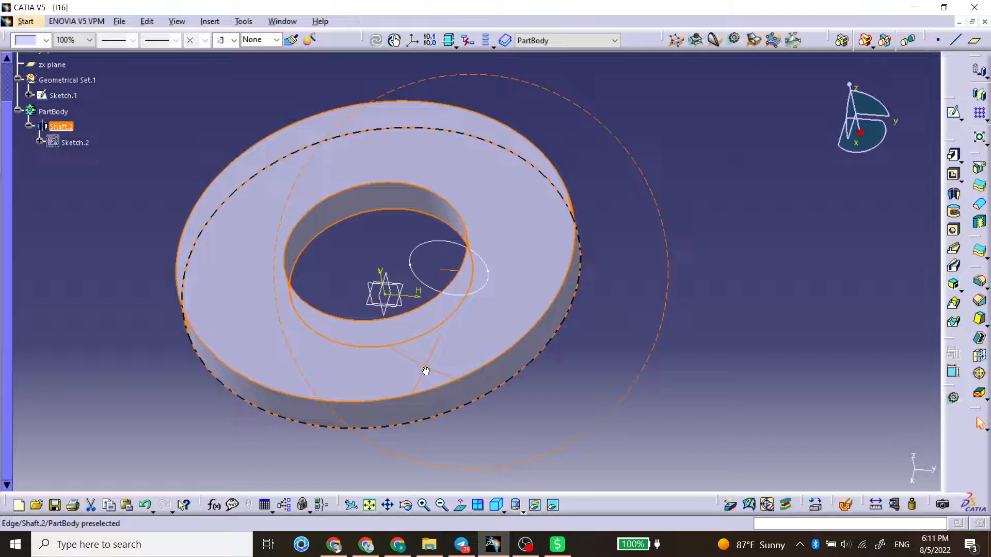
Step: Cut a 360-degree Groove into the flat ring with the circle sketch, revolved around the vertical axis
left_click(412, 251)
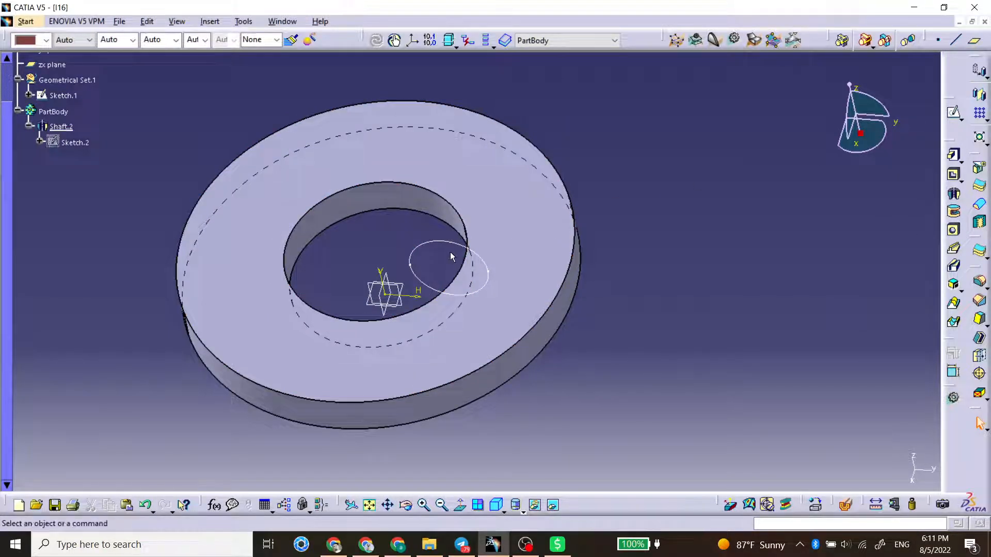
left_click(472, 246)
left_click(954, 194)
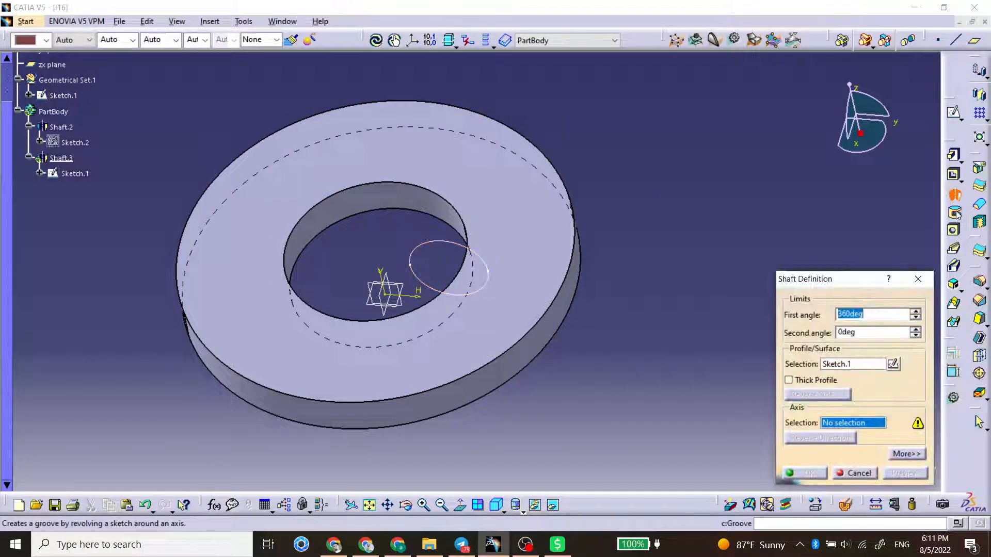
left_click(956, 213)
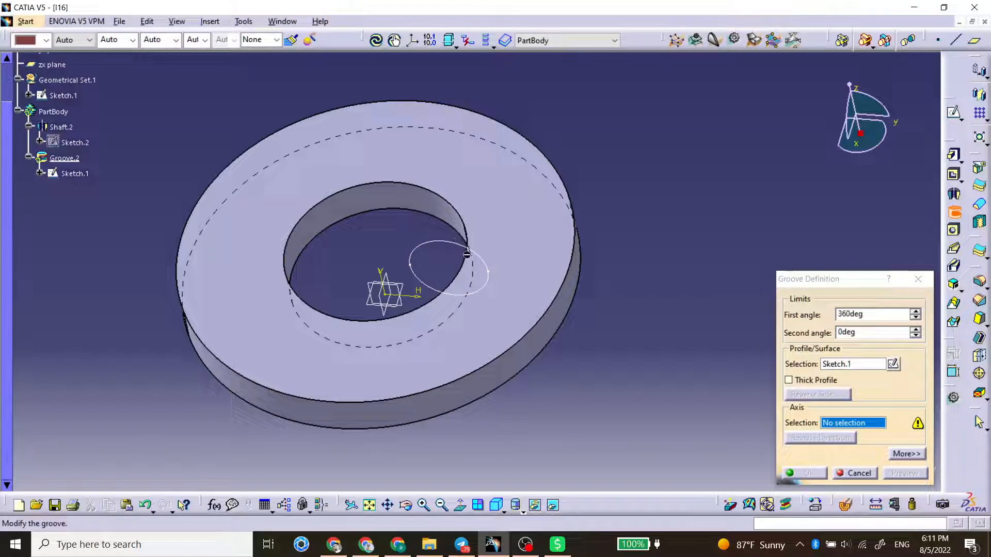
left_click(856, 365)
left_click(444, 241)
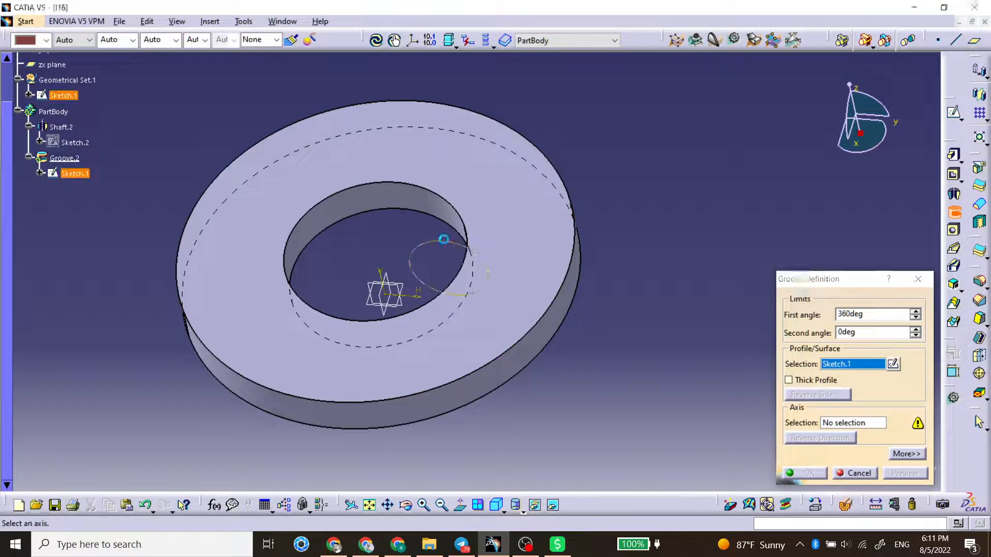
left_click(382, 280)
key("Return")
Step: Examine the groove around the flat ring's inner hole from several angles
middle_click_drag(410, 326, 459, 224)
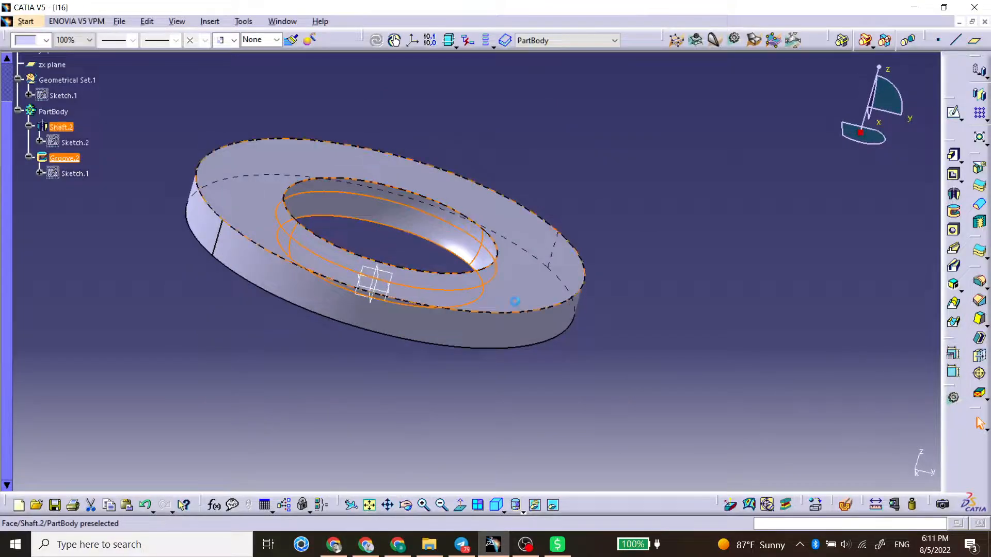
mouse_move(513, 299)
middle_mouse_down()
mouse_move(449, 281)
mouse_move(473, 243)
mouse_move(273, 247)
mouse_move(272, 264)
mouse_move(466, 325)
mouse_move(469, 336)
mouse_move(512, 271)
mouse_move(519, 429)
middle_mouse_up()
middle_click_drag(400, 367, 386, 320)
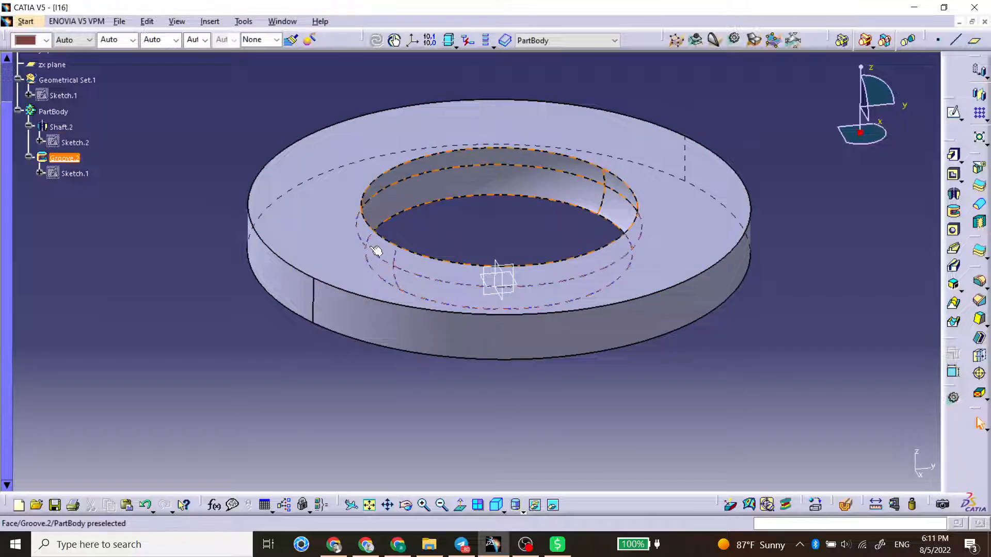
left_click(518, 512)
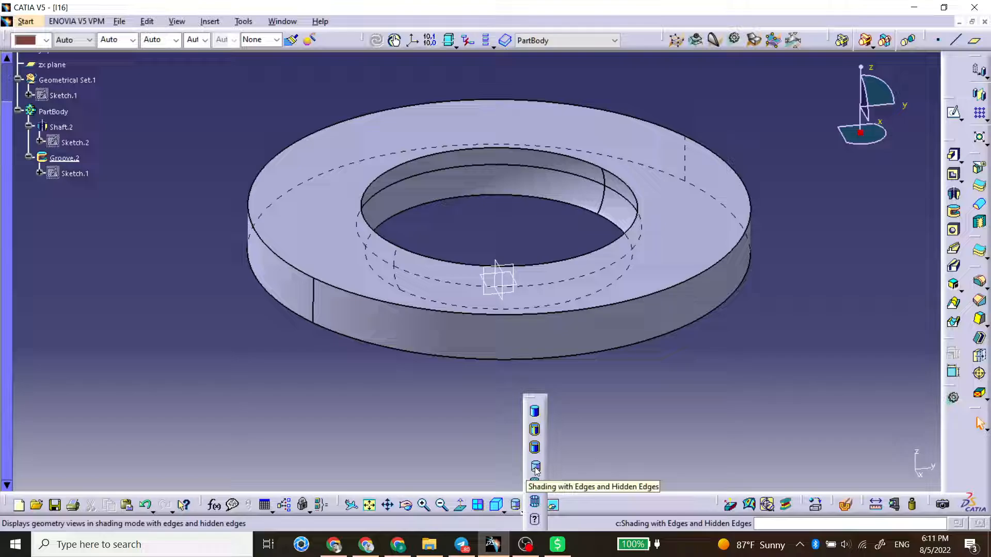
left_click(602, 405)
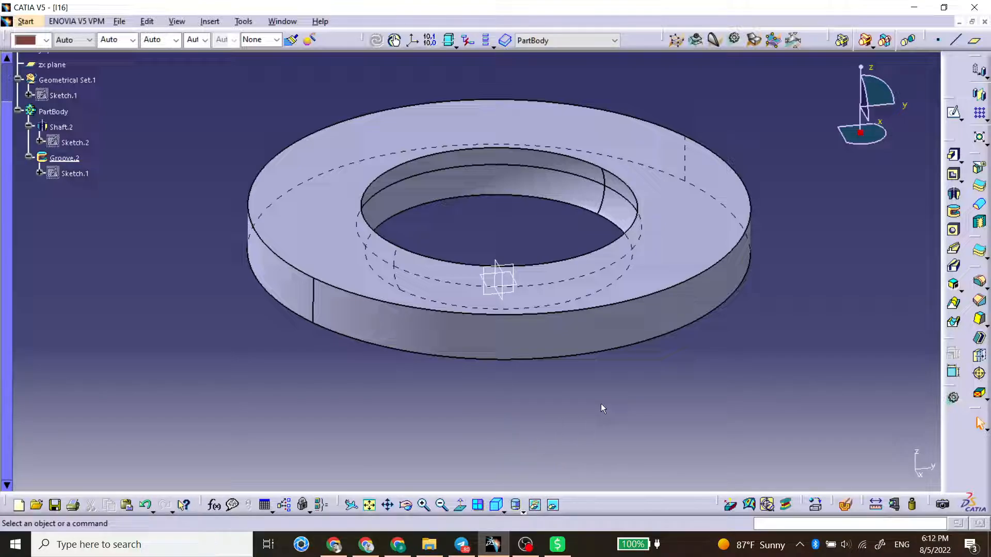
middle_click_drag(530, 388, 519, 439)
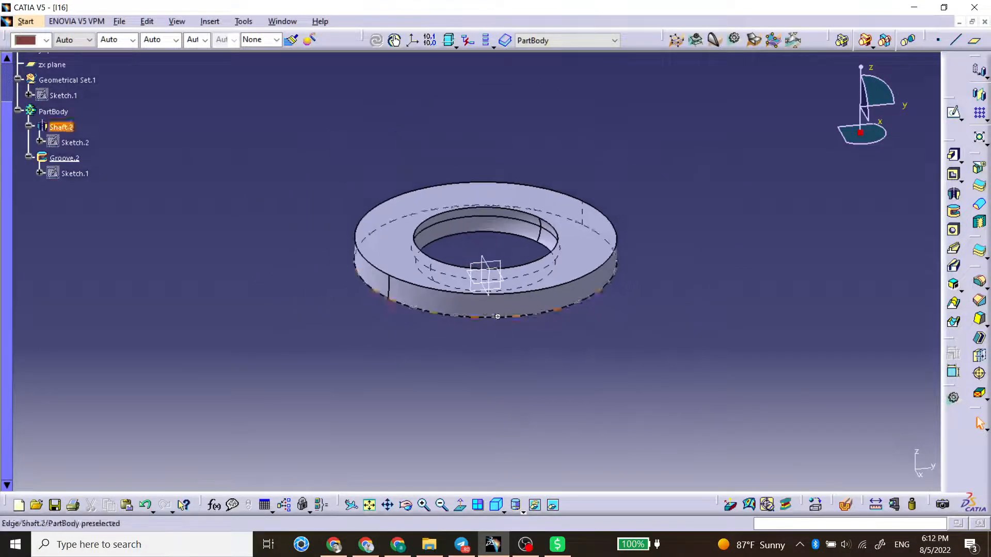
mouse_move(498, 317)
middle_mouse_down()
mouse_move(495, 310)
mouse_move(493, 331)
middle_mouse_up()
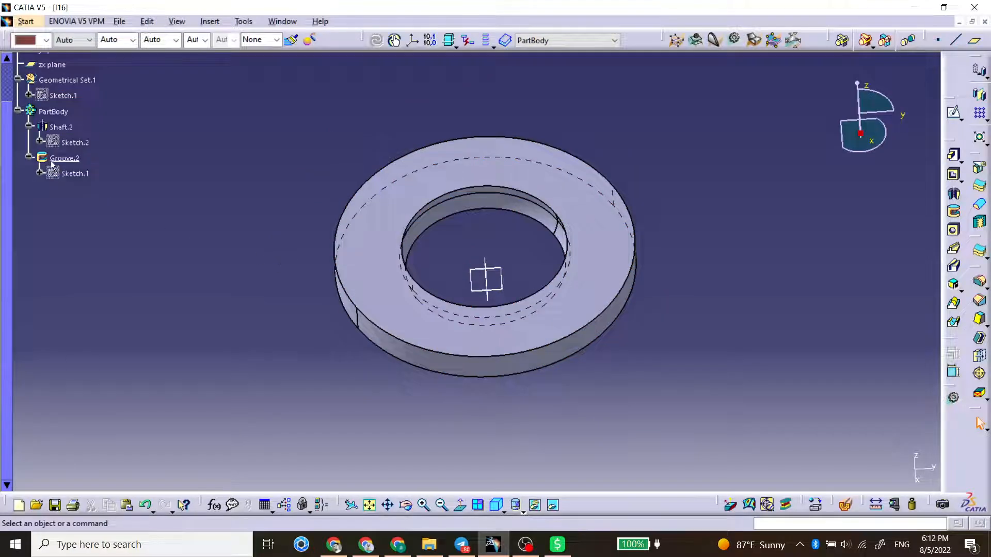
Step: Delete the groove and the flat ring's shaft feature while keeping their circle and rectangle sketches
key("Delete")
left_click(68, 132)
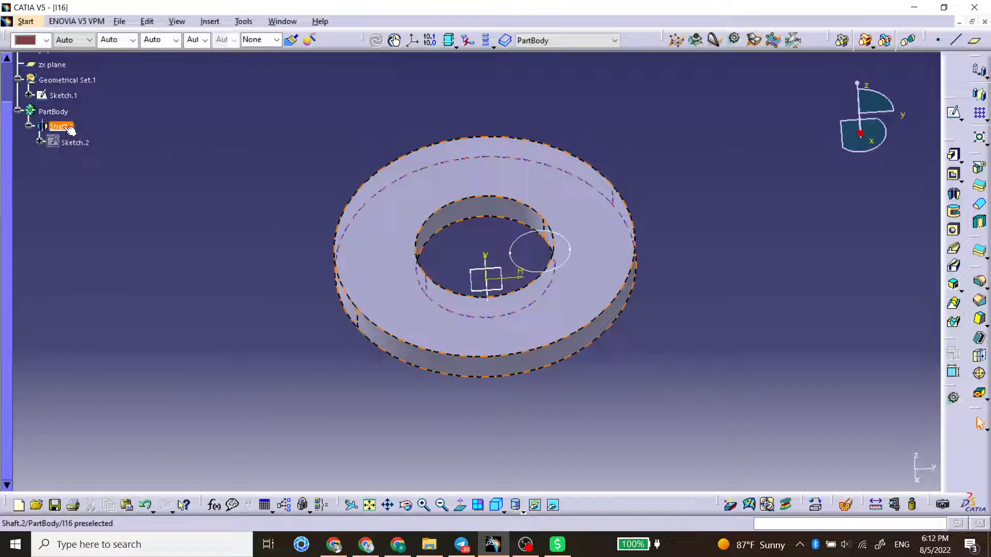
key("Delete")
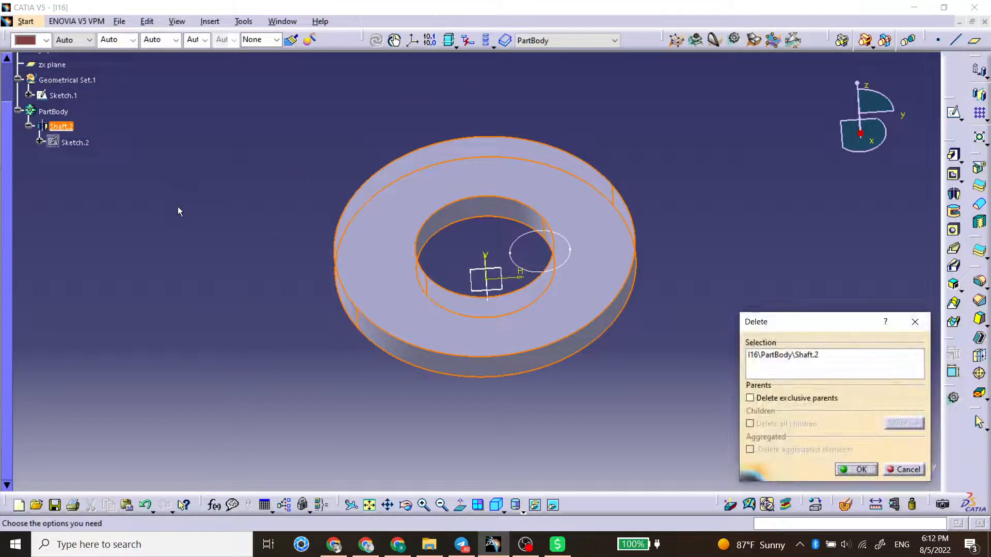
key("Return")
Step: Delete the rectangle sketch and the circle sketch so that the part is empty
left_click(64, 129)
key("Delete")
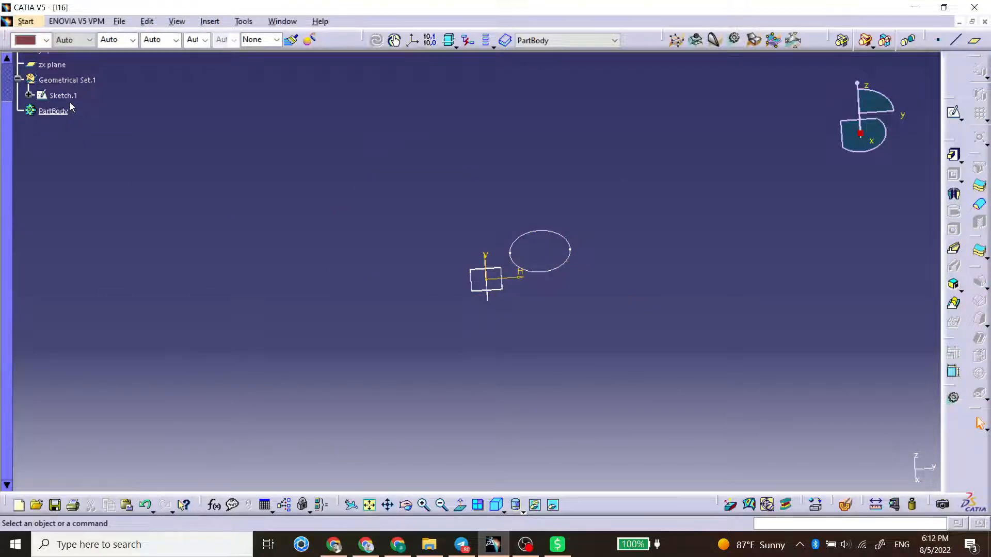
left_click(63, 96)
key("Delete")
left_click(525, 544)
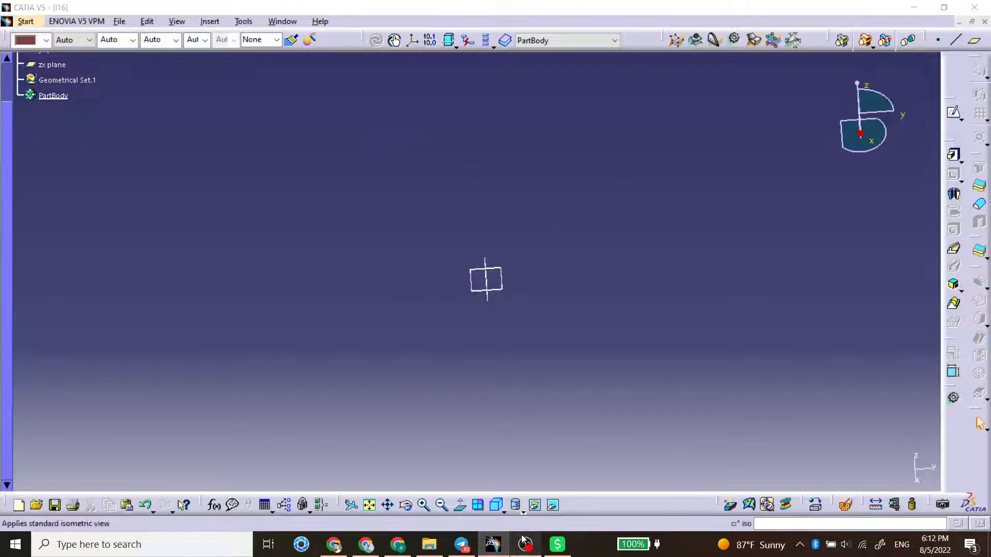
left_click(931, 404)
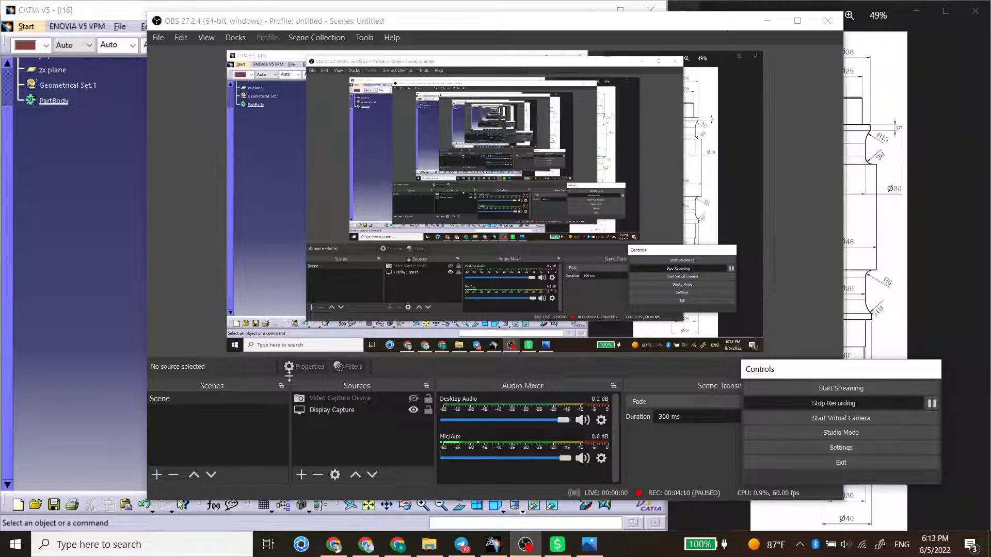
left_click(90, 287)
left_click(851, 205)
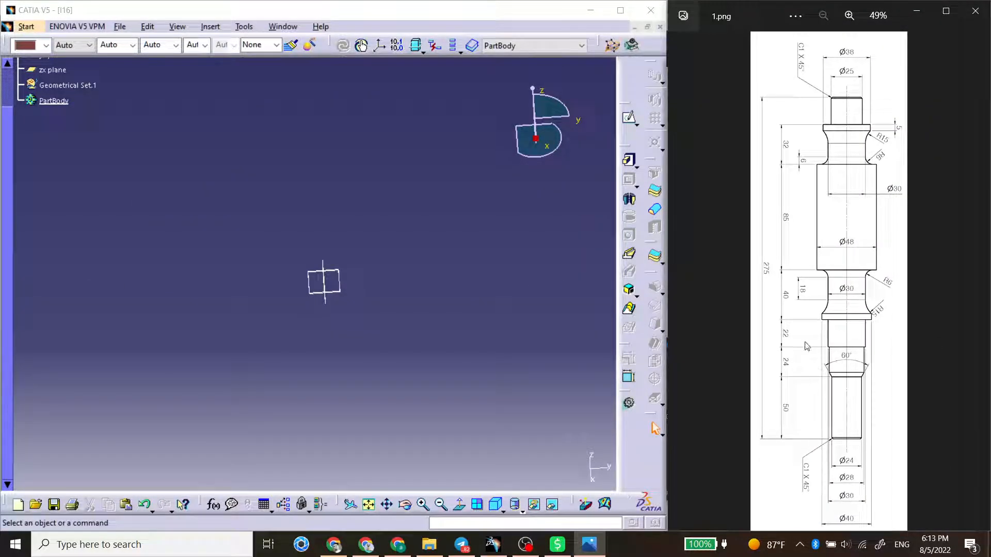
left_click(467, 287)
Step: Start a new sketch on the xy plane of the empty part
middle_click_drag(331, 283, 360, 381)
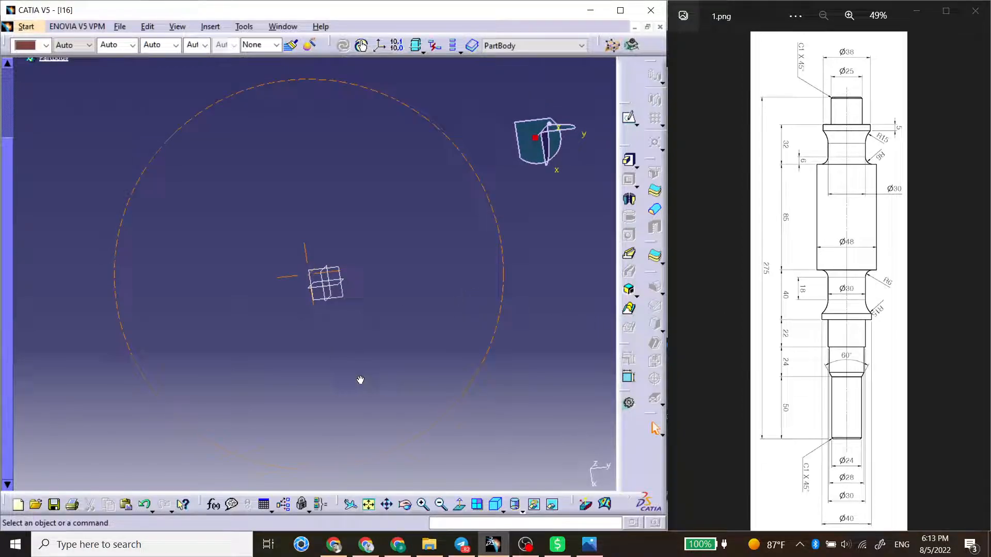
left_click(344, 278)
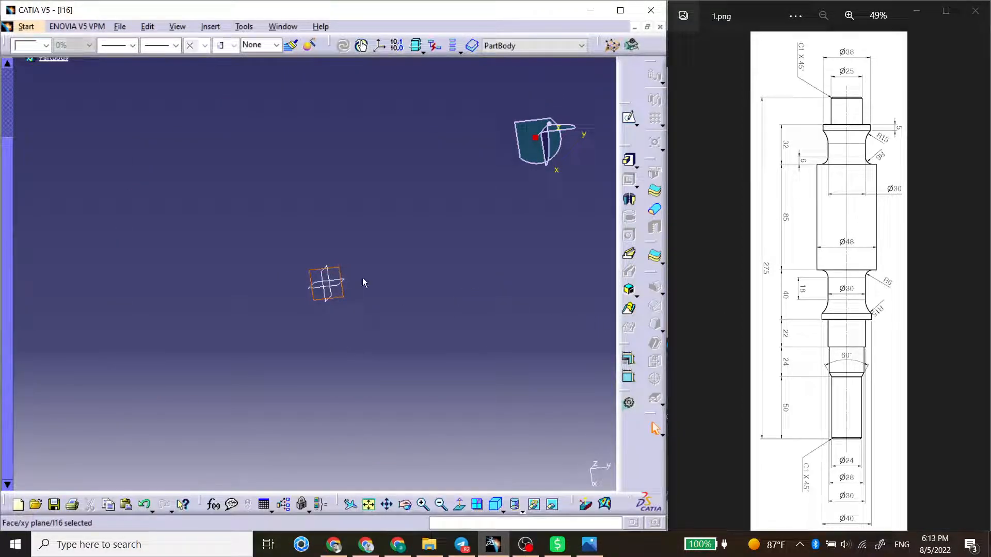
left_click(626, 120)
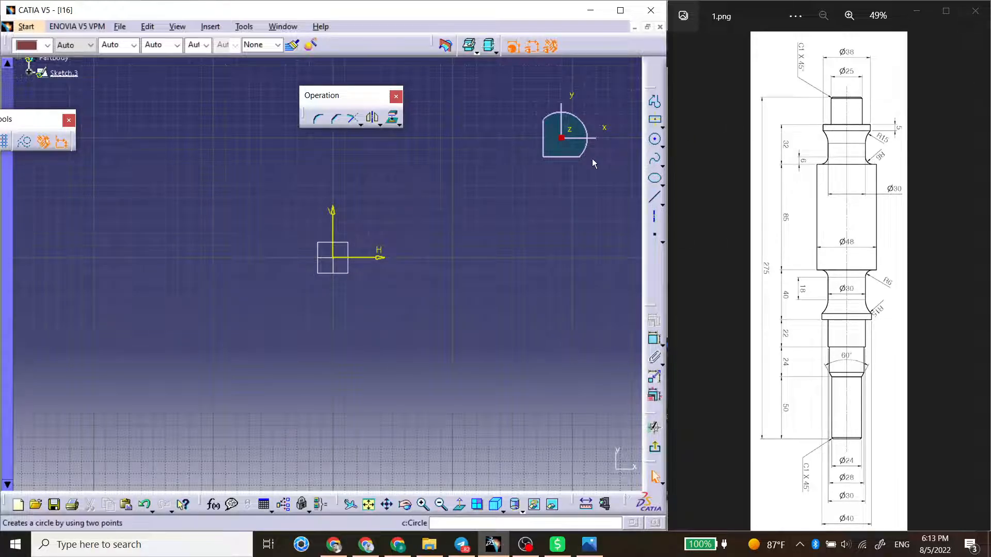
Step: Begin a Profile at the sketch origin with a horizontal first line 12.5 mm long
left_click(655, 101)
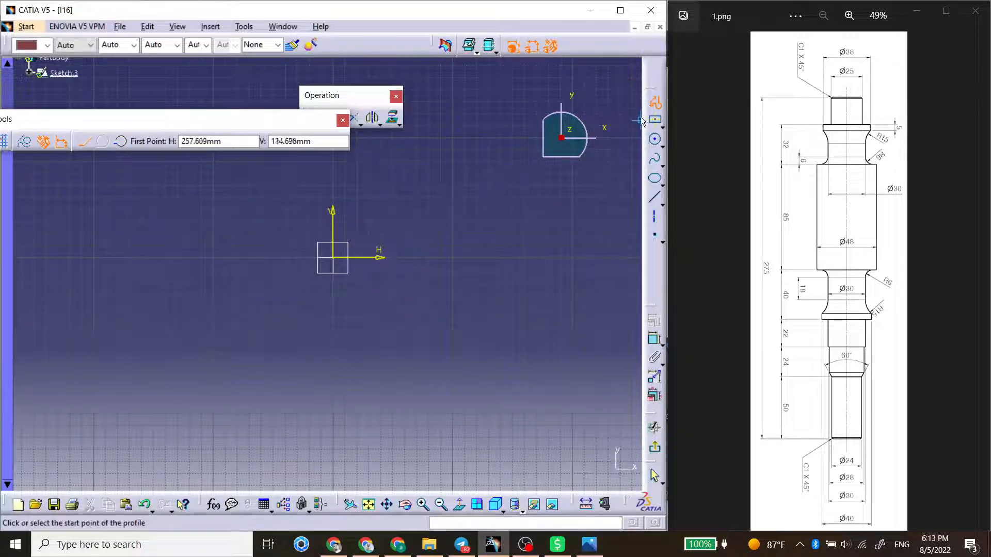
left_click(339, 259)
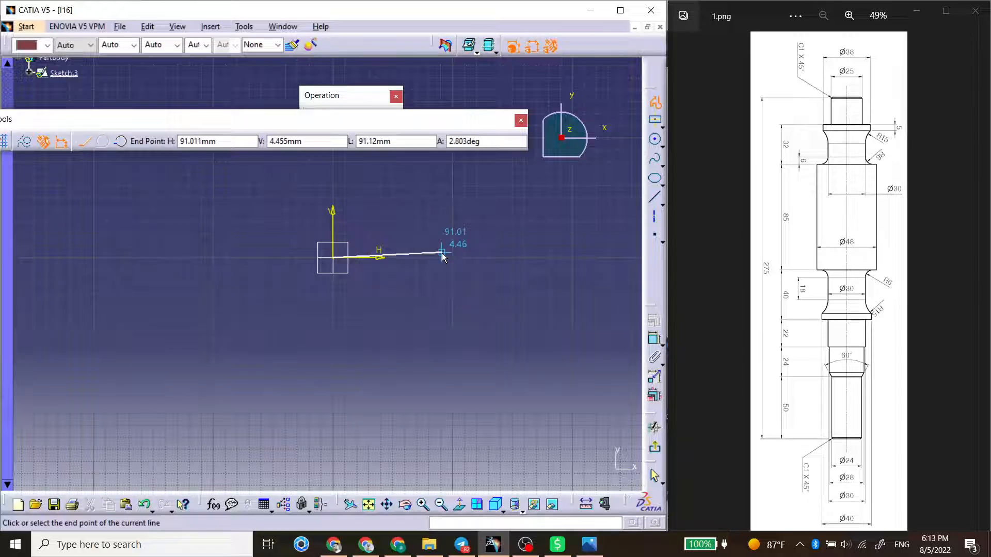
left_click_drag(400, 142, 327, 147)
type("12.5")
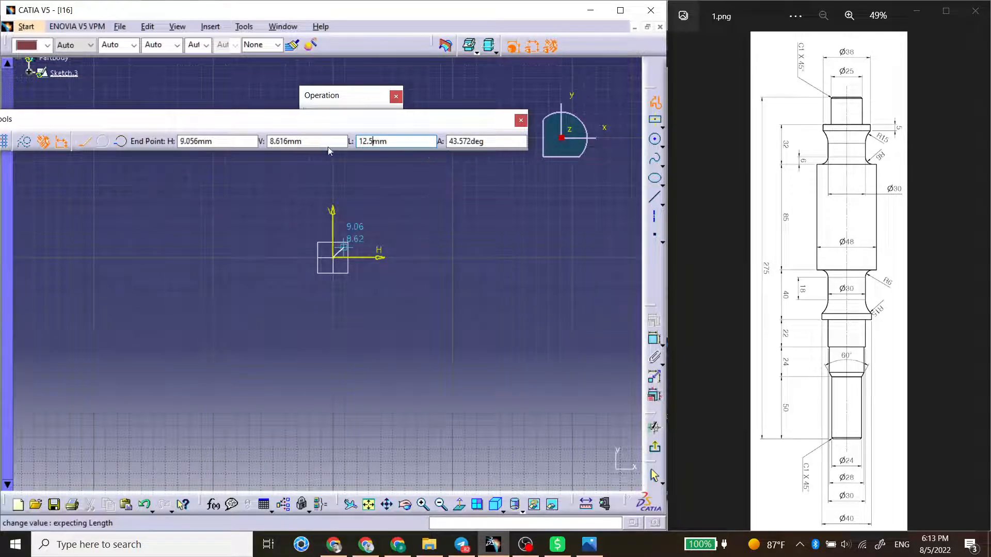
key("Return")
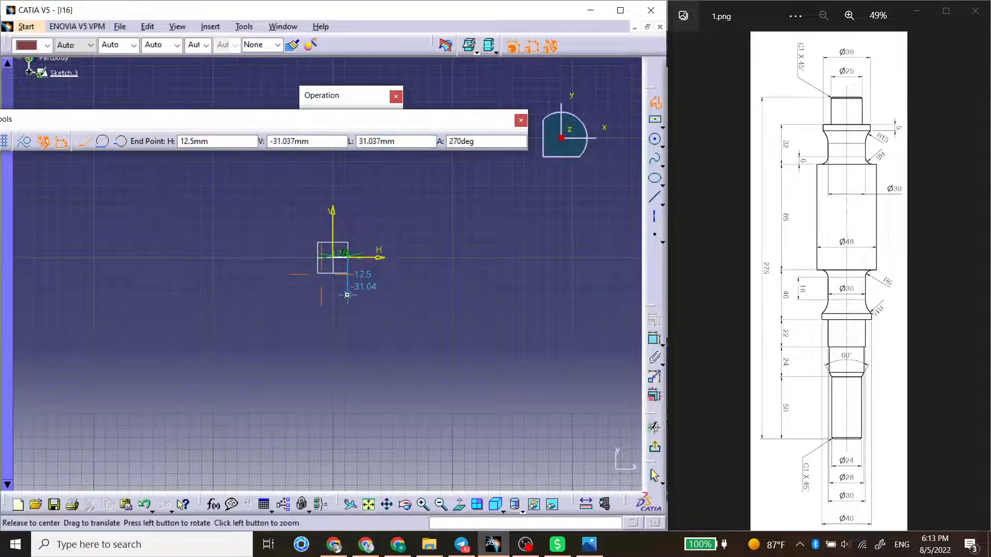
middle_click_drag(347, 295, 379, 246)
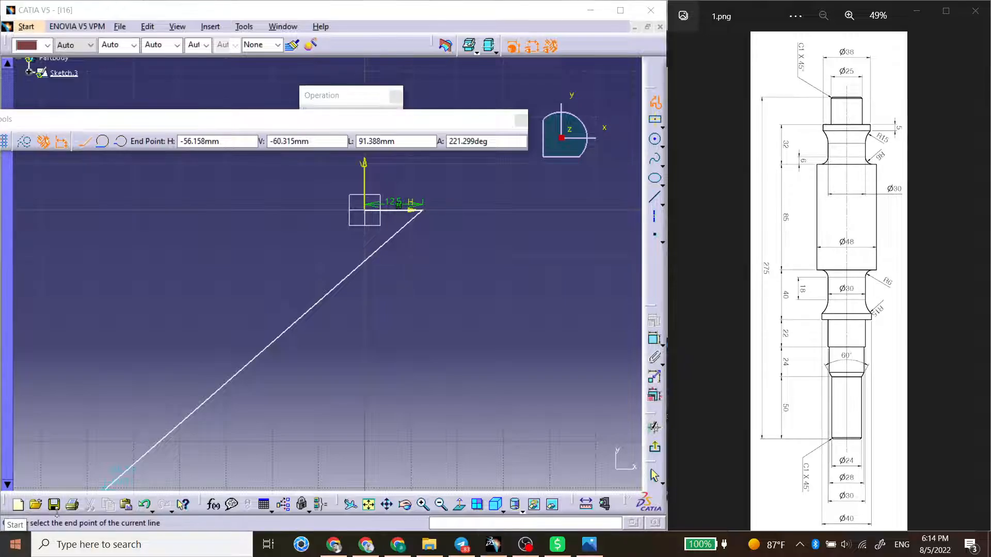
Step: Open the Windows Calculator and add the drawing's section lengths as 86 + 50 + 85 + 32
left_click(13, 546)
left_click(331, 470)
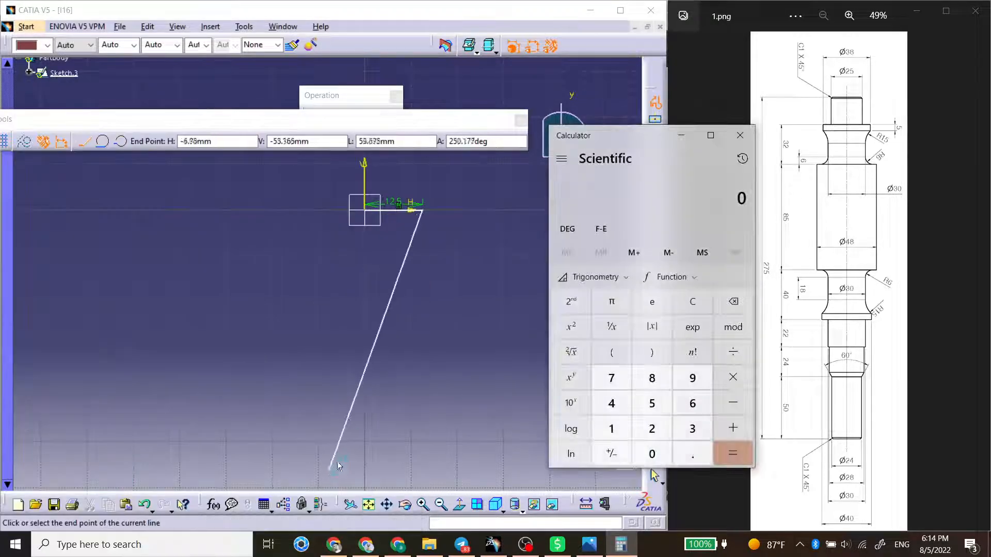
type("86 + ")
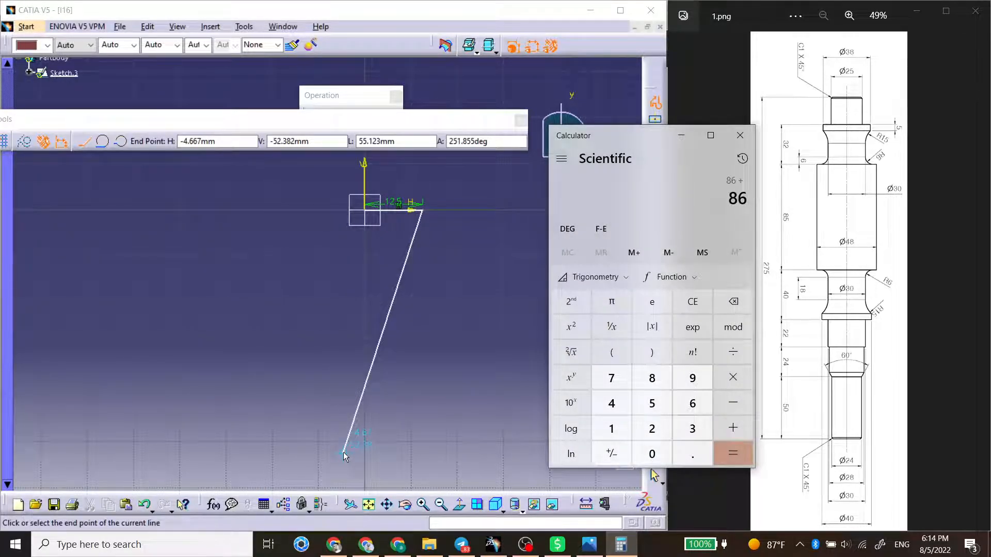
type("50 + 85 + 32")
key("Return")
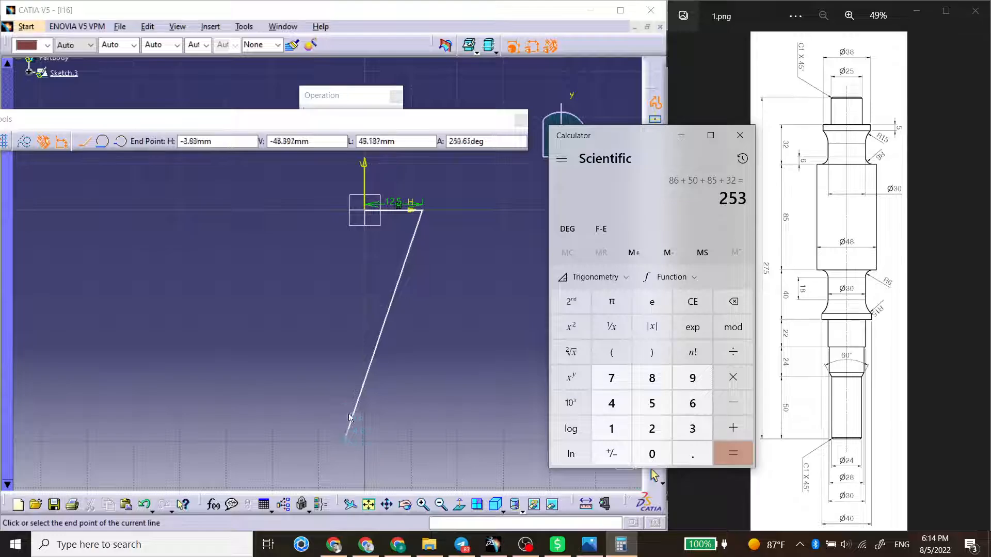
Step: Subtract the overall shaft length of 275 from the sum and close the Calculator
left_click_drag(620, 141, 548, 149)
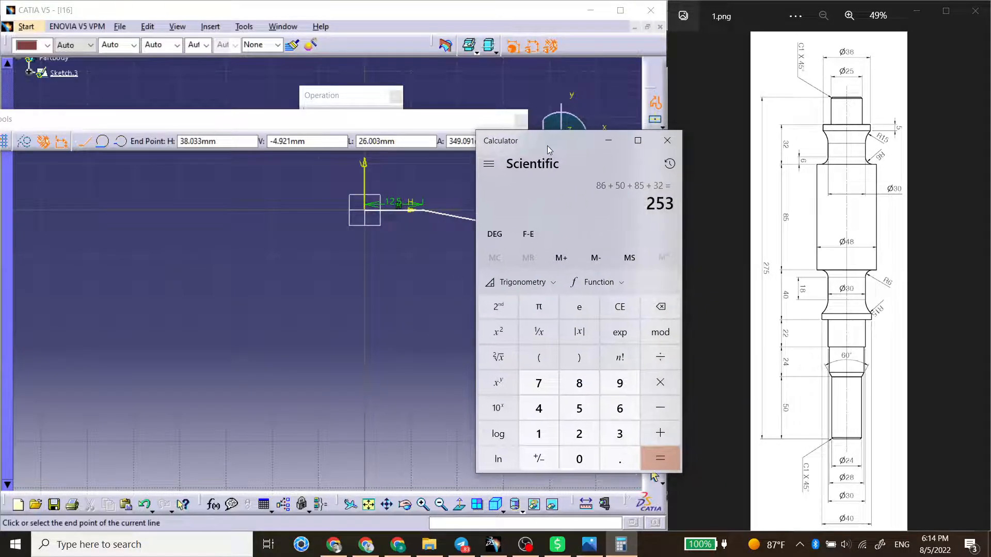
type("- ")
type("27")
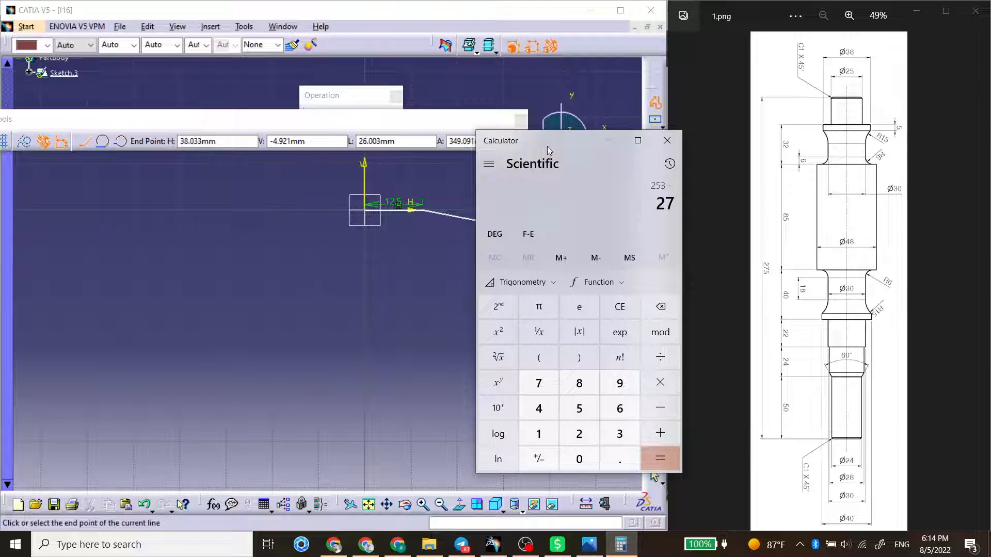
type("5")
key("Return")
left_click(668, 140)
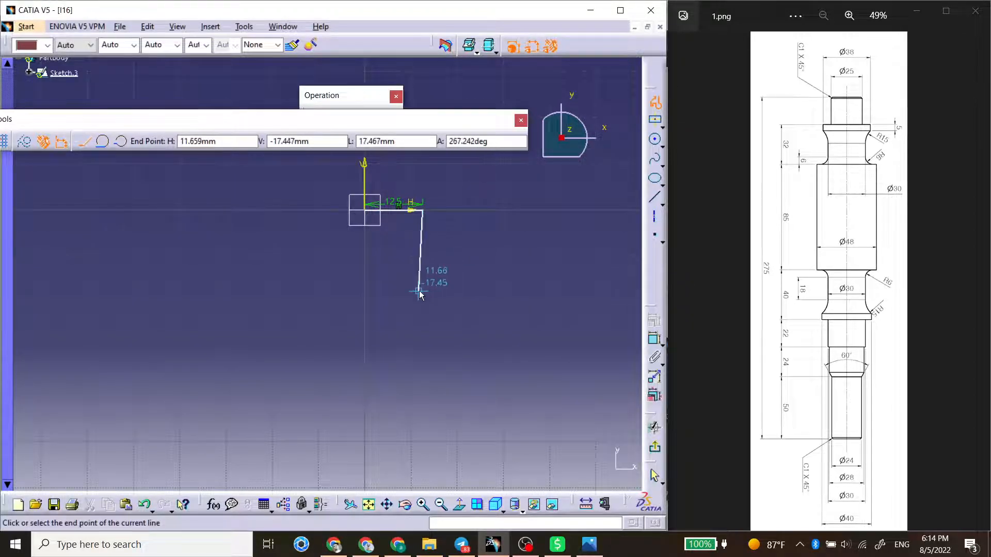
Step: Continue the profile with a 22 mm vertical line downward and a 6.5 mm horizontal line outward
left_click_drag(413, 144, 348, 138)
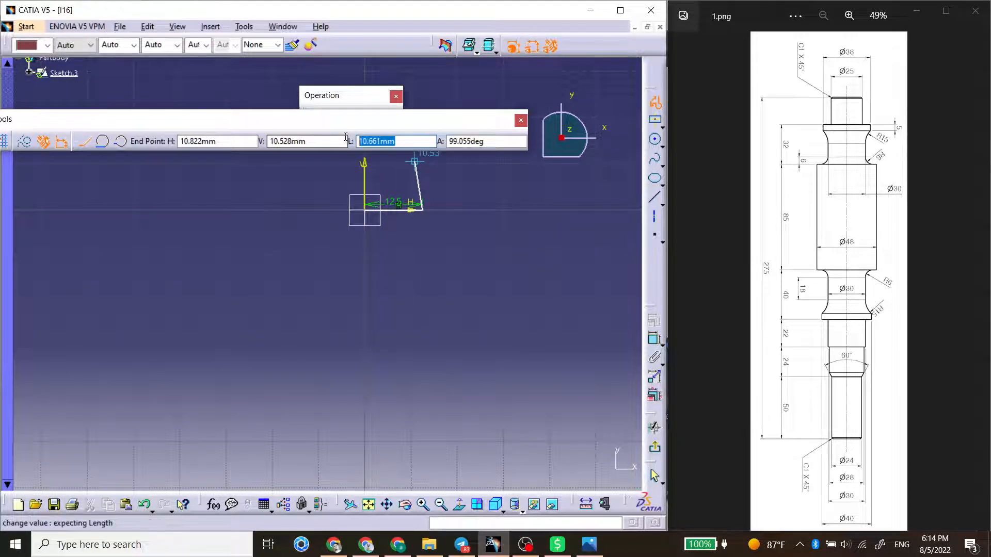
type("22")
key("Return")
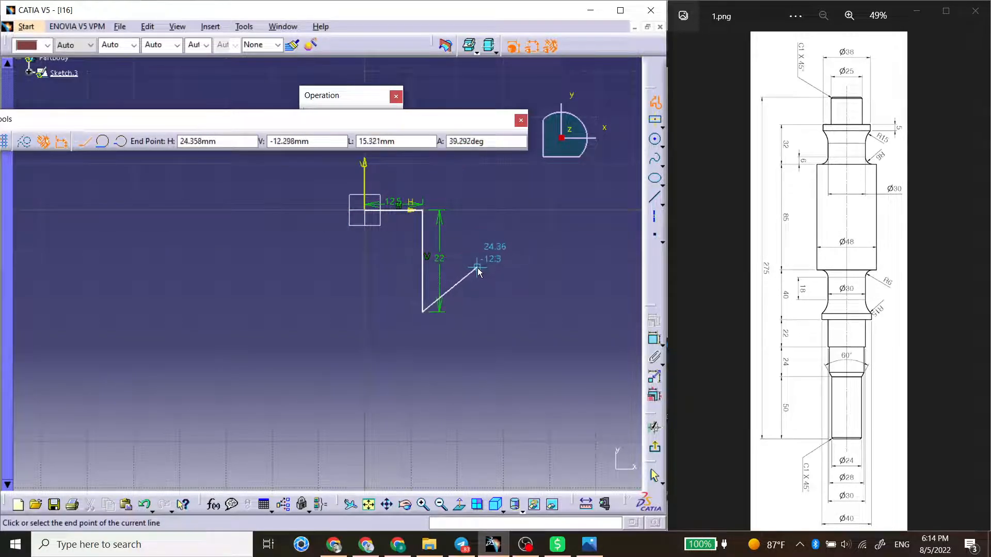
double_click(417, 141)
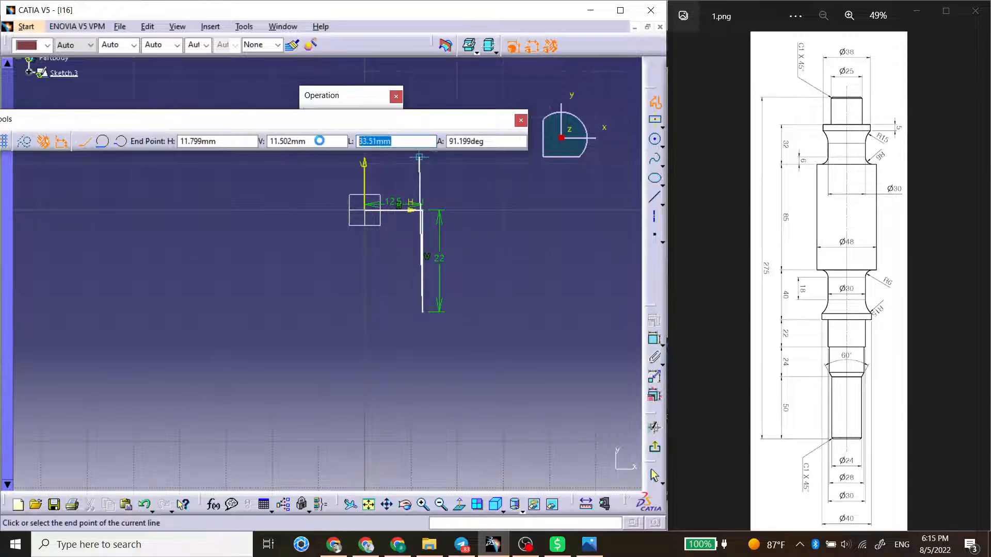
type("6.5")
key("Return")
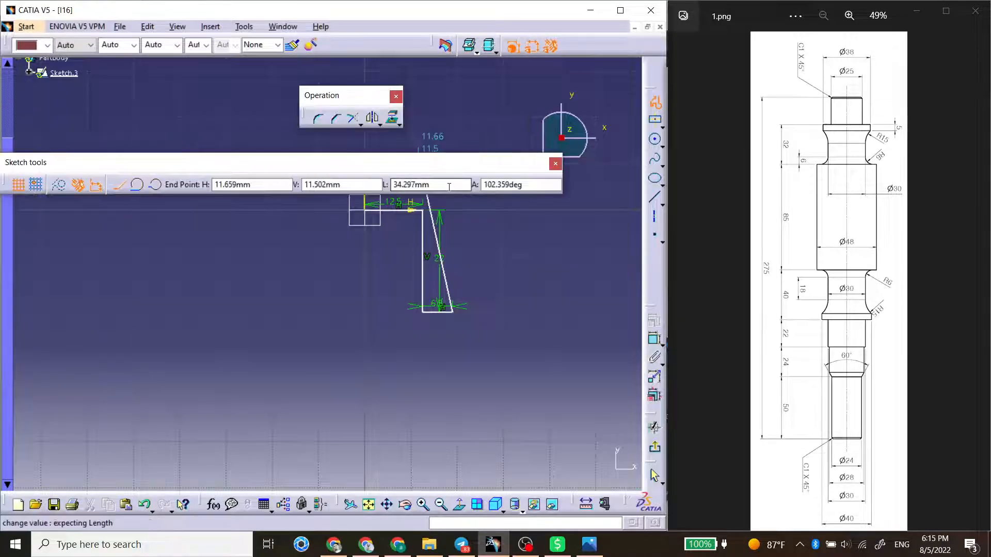
Step: Add a 5 mm vertical line downward to form the edge of the collar
left_click_drag(449, 186, 386, 187)
type("3")
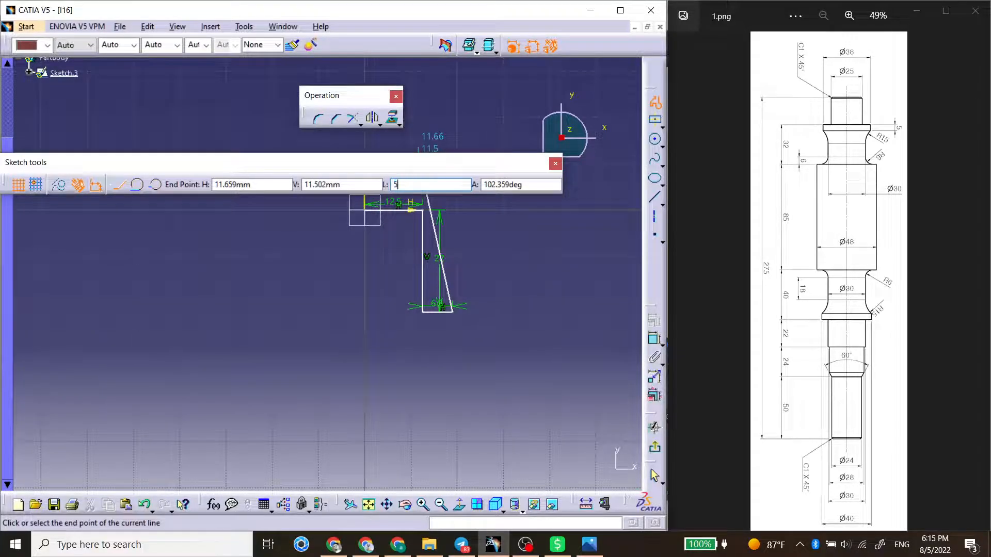
key("Return")
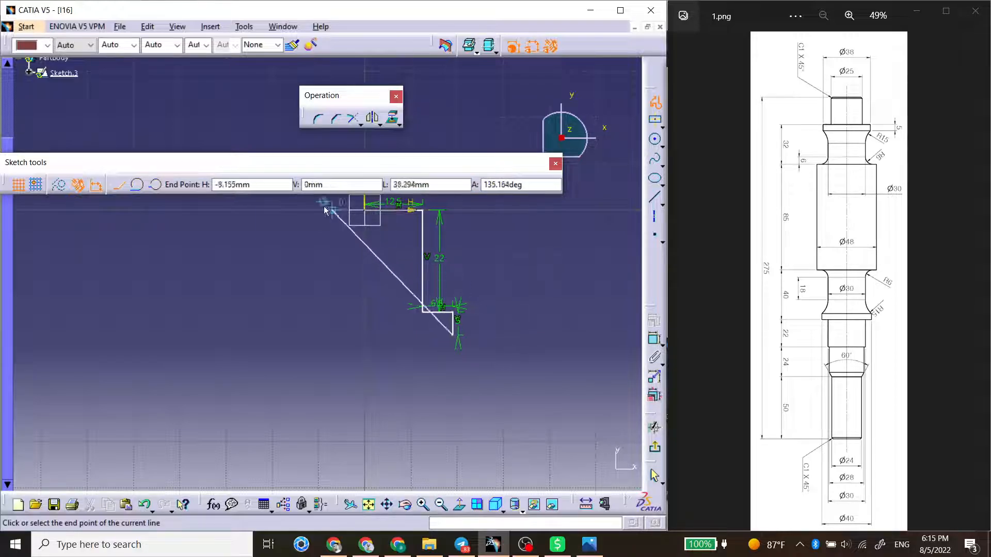
Step: Add a three-point arc of about 23 mm radius from the collar edge, curving inward to the 12.5 mm offset from the axis
left_click(154, 185)
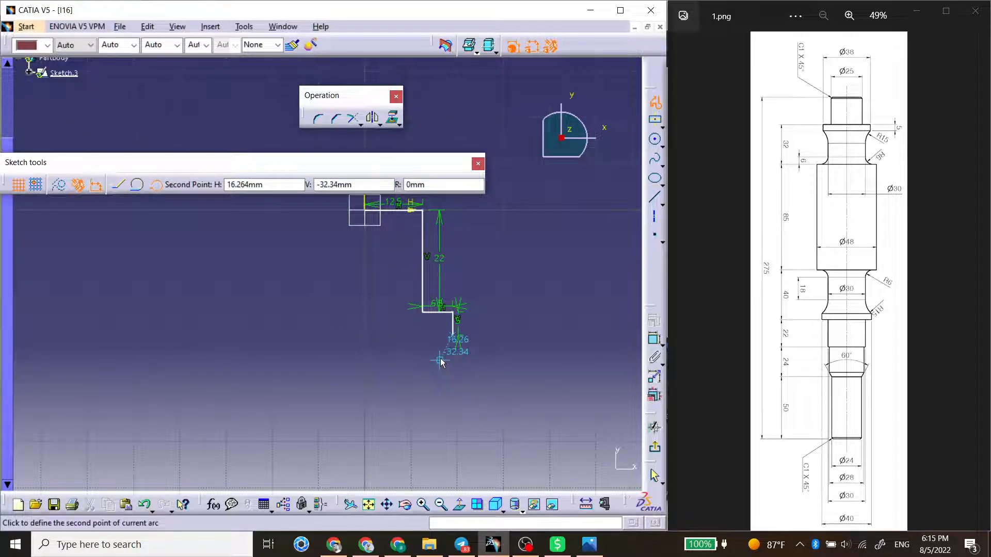
left_click_drag(442, 355, 433, 371)
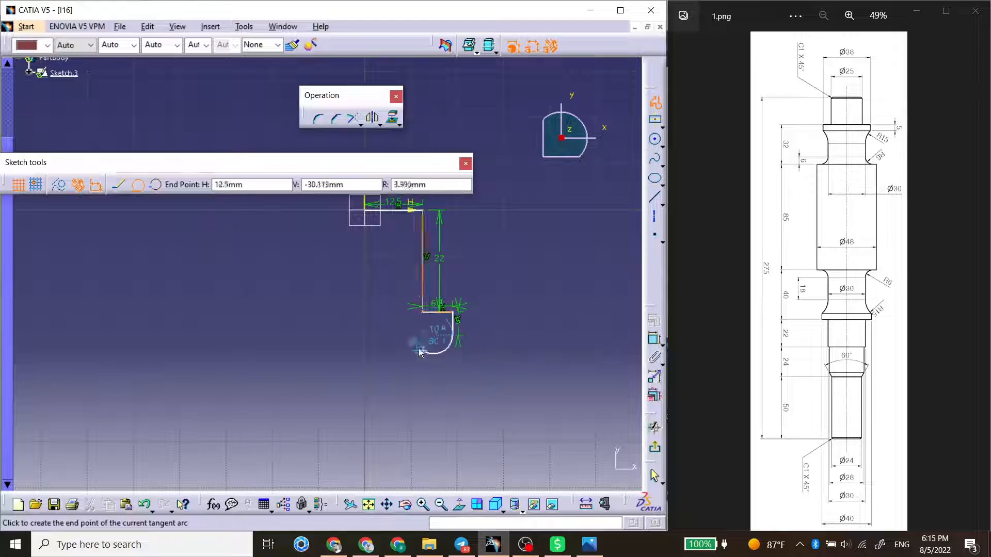
left_click(156, 185)
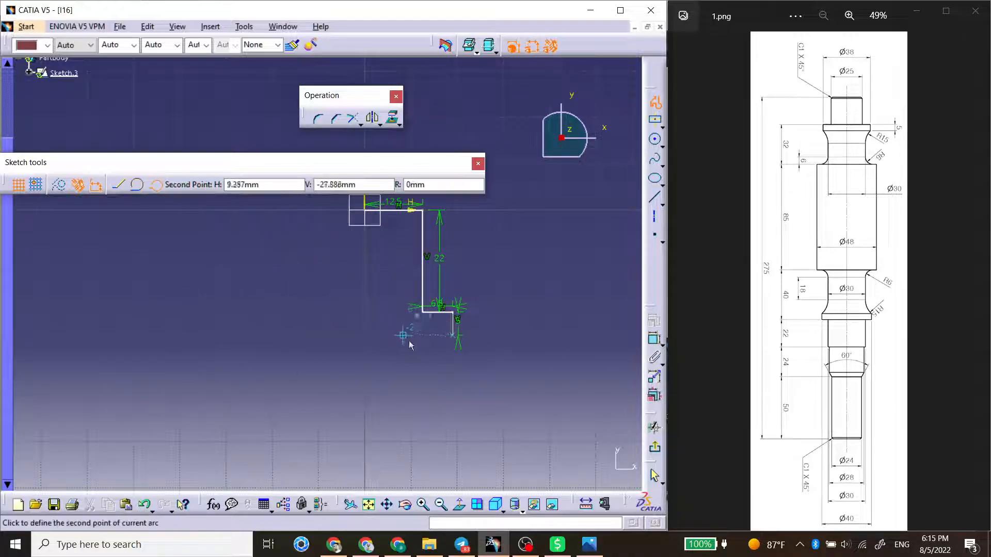
left_click(440, 356)
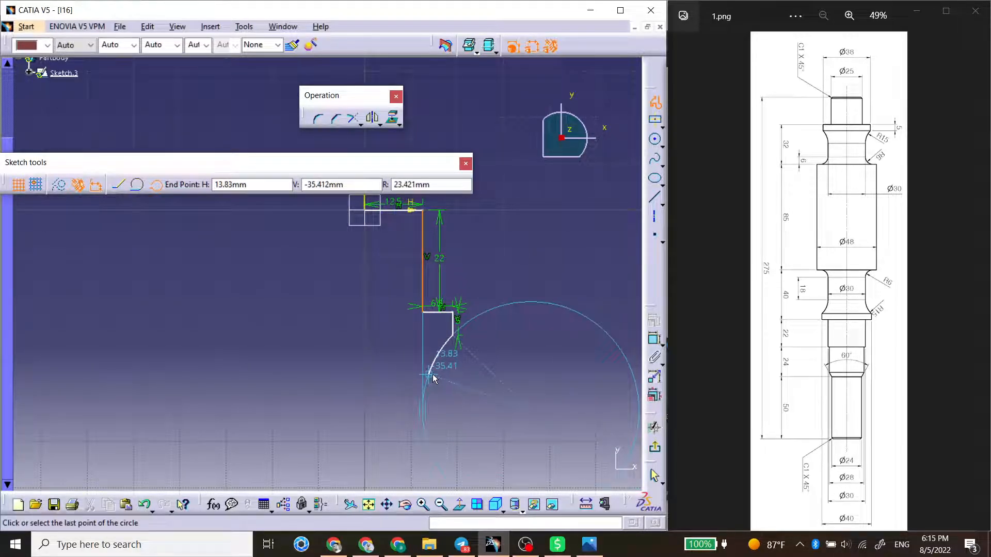
left_click(426, 413)
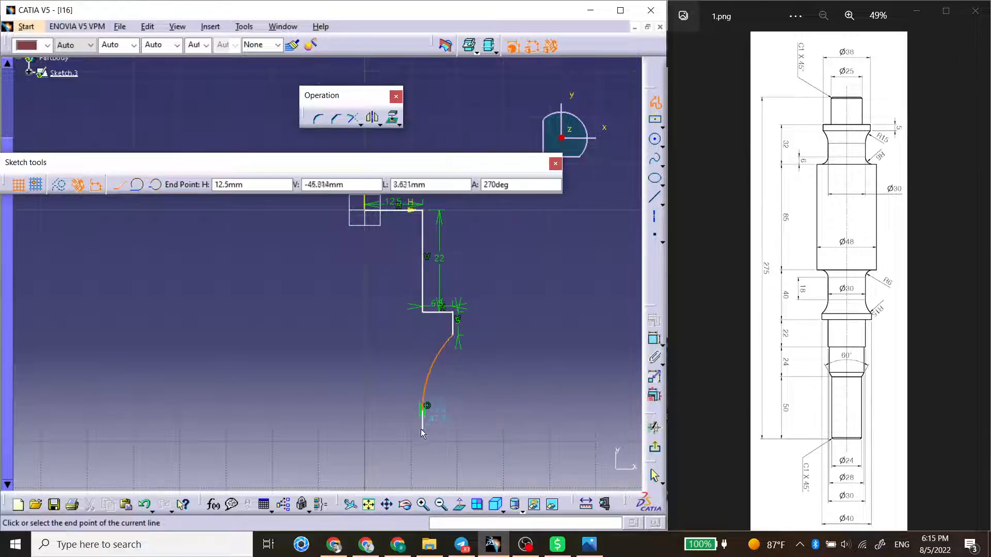
Step: Continue with a vertical line about 12.4 mm long and an outward tangent arc of about 6.5 mm radius, and end the profile
middle_click_drag(421, 429, 428, 372)
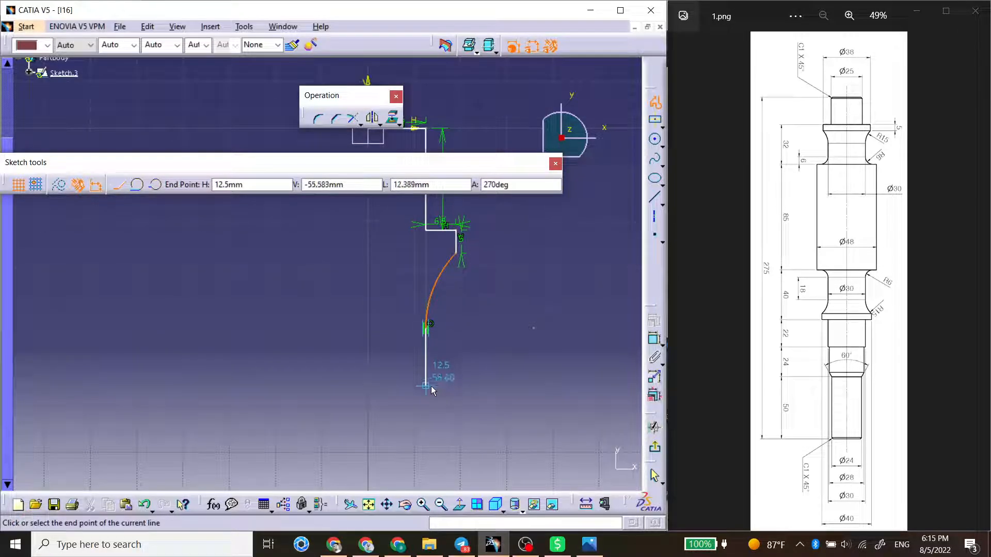
left_click(425, 384)
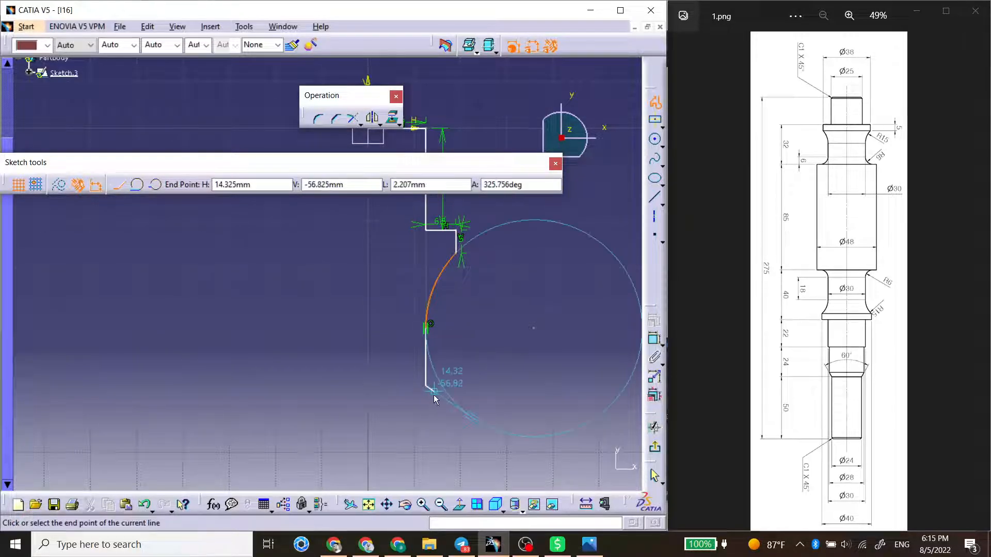
left_click(137, 184)
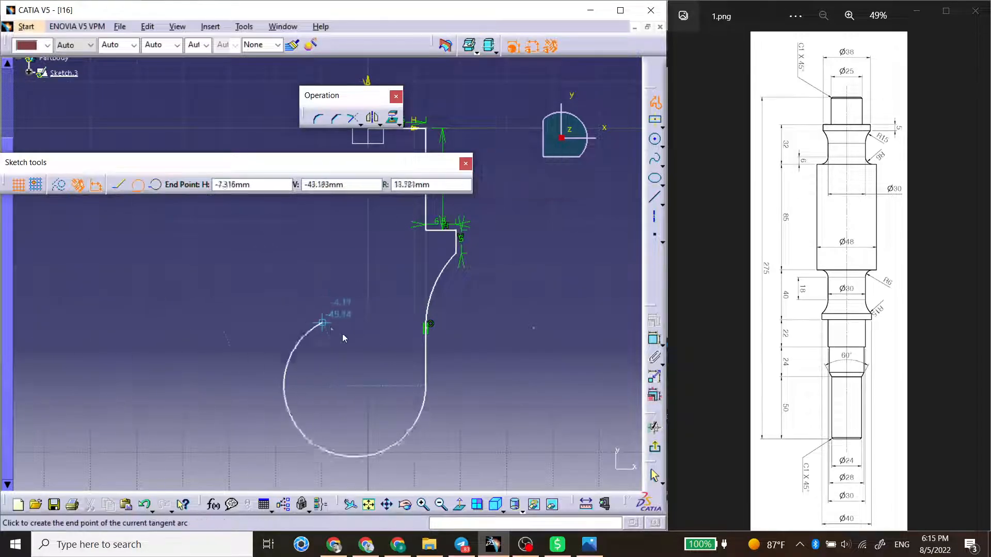
left_click(456, 418)
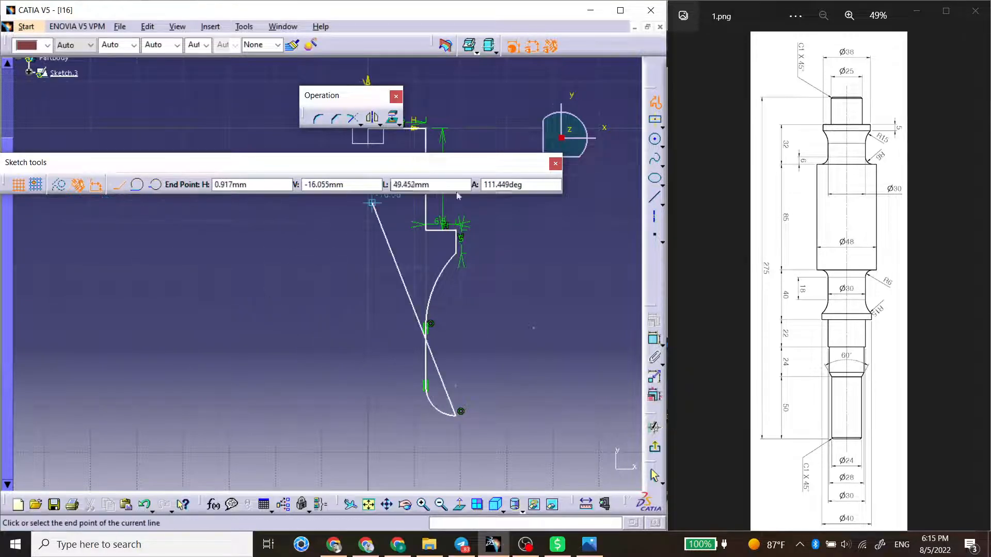
left_click(654, 102)
left_click(523, 300)
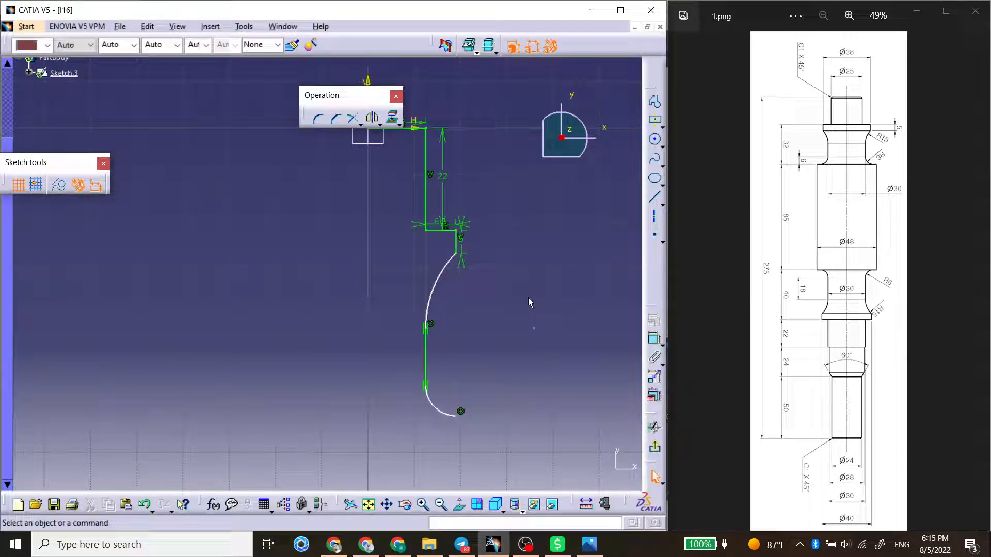
Step: Constrain the radius of the upper arc below the collar to 15 mm
left_click(654, 339)
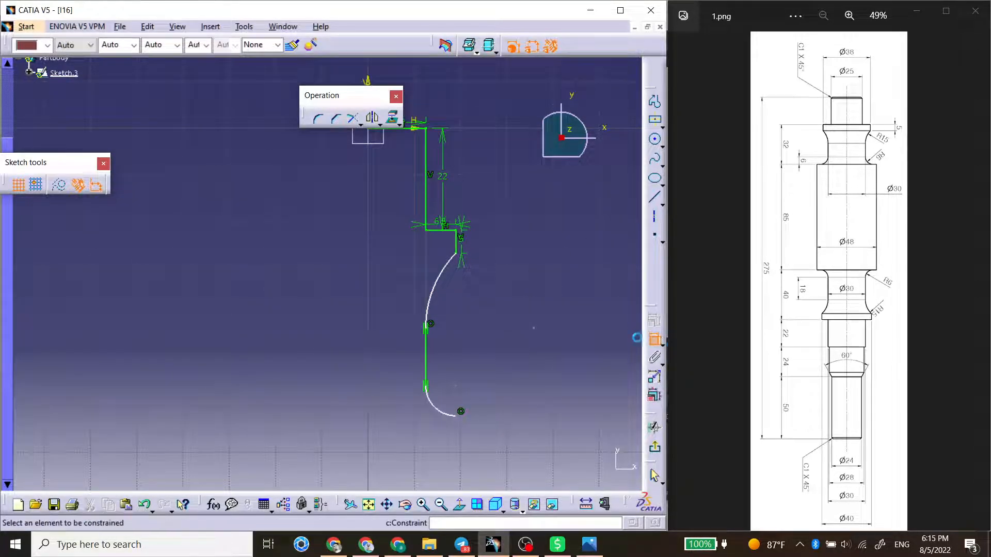
left_click(454, 289)
double_click(453, 283)
type("15")
key("Return")
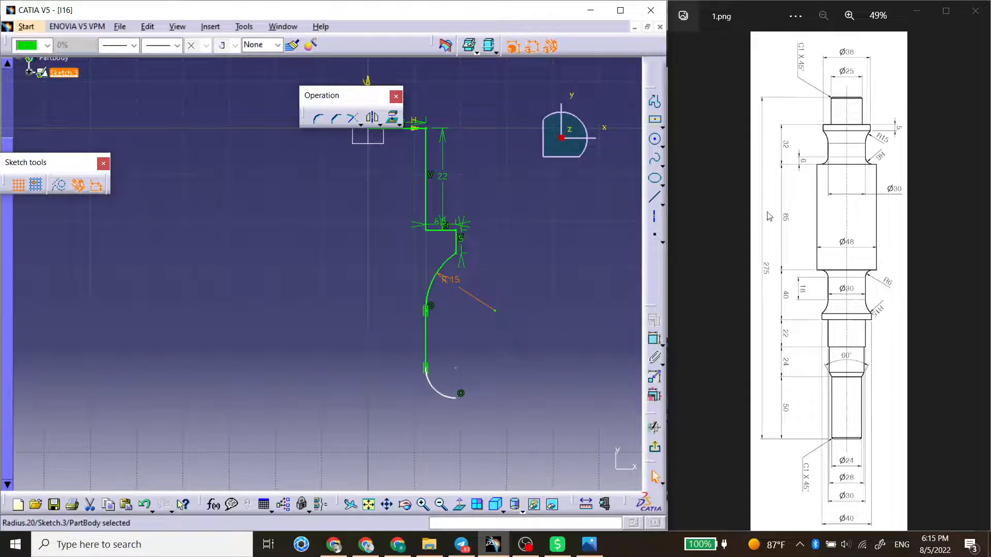
Step: Constrain the radius of the lower tangent arc to 6 mm
left_click(654, 340)
left_click(436, 392)
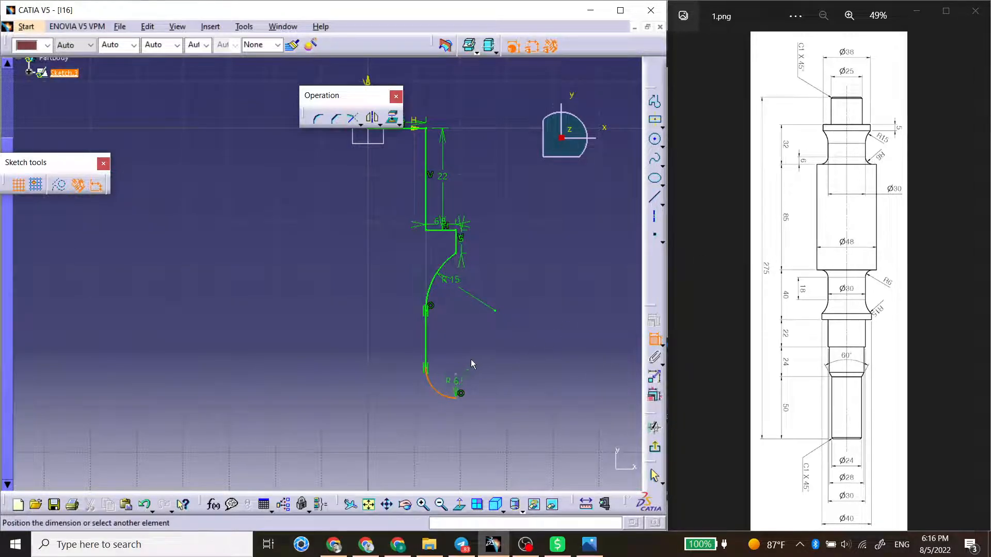
left_click(449, 381)
double_click(449, 383)
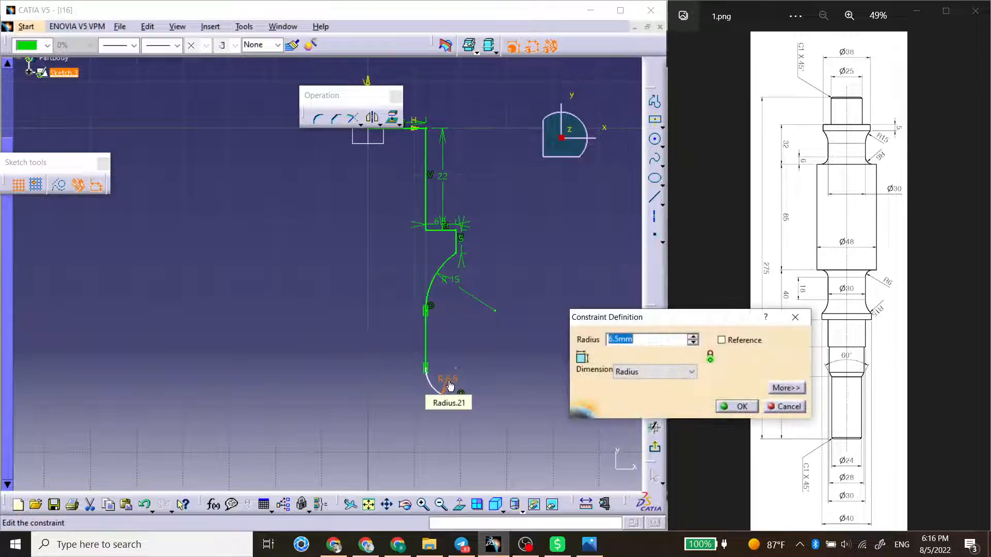
type("6")
key("Return")
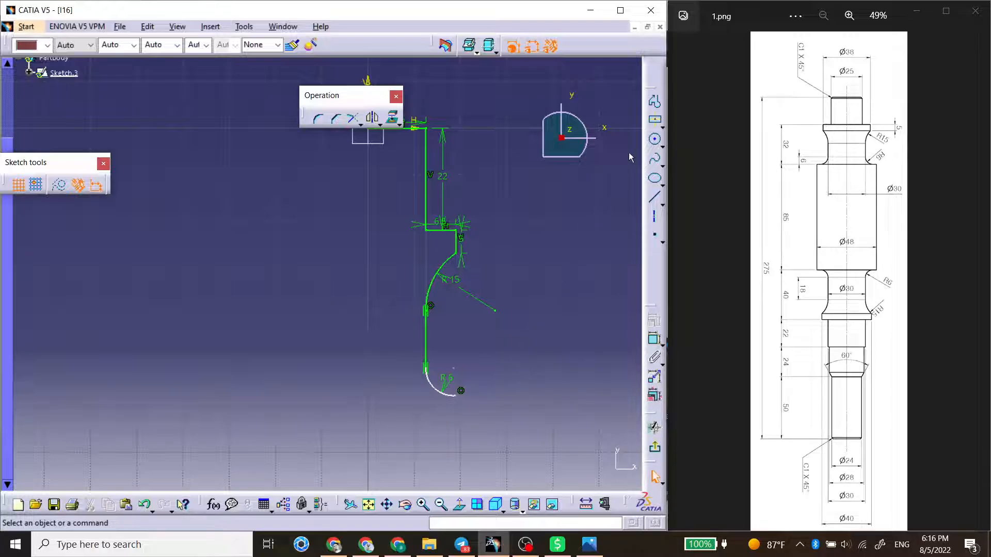
Step: Draw a short line outward from the free end of the lower arc
left_click(655, 203)
left_click(455, 396)
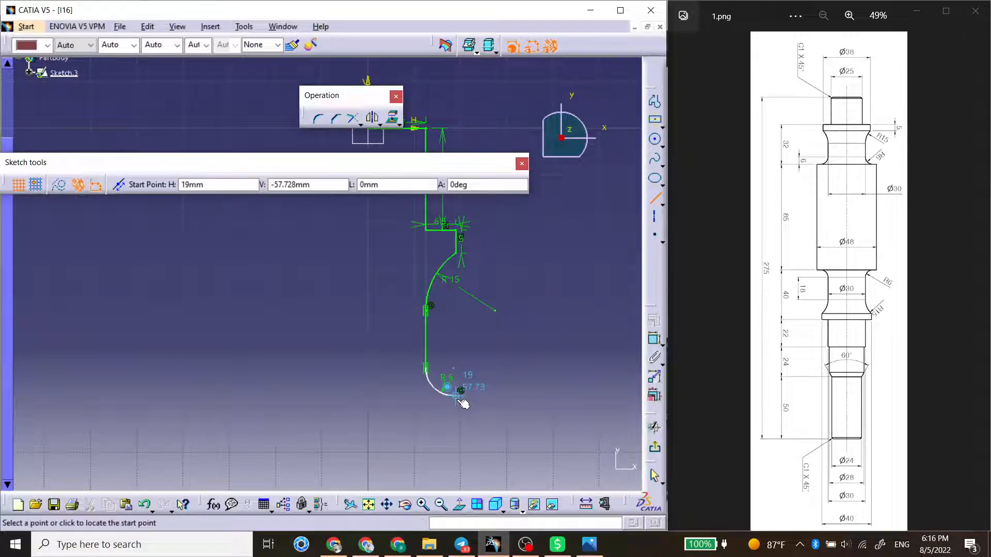
left_click(486, 396)
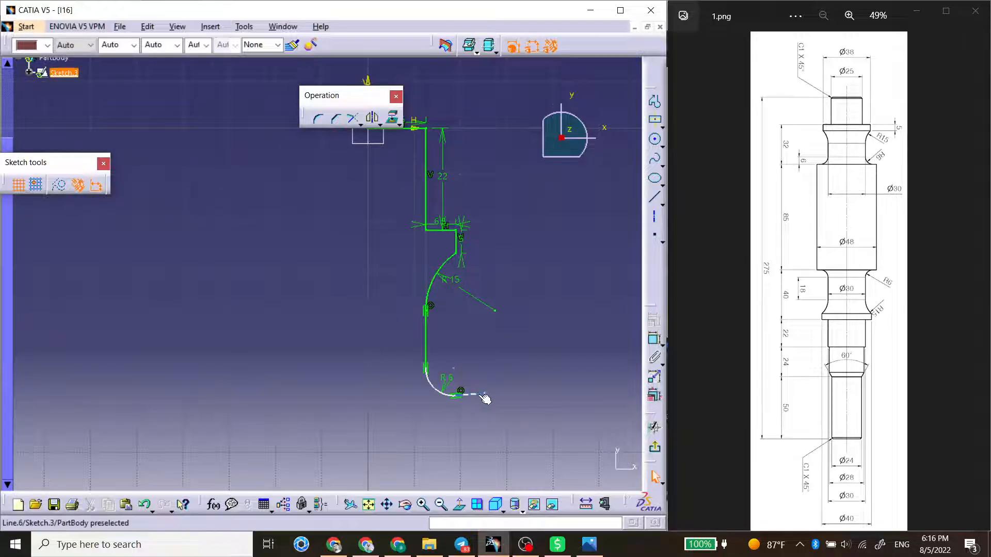
Step: Try horizontal and vertical constraints on the short outward line and undo them
right_click(482, 398)
mouse_move(513, 384)
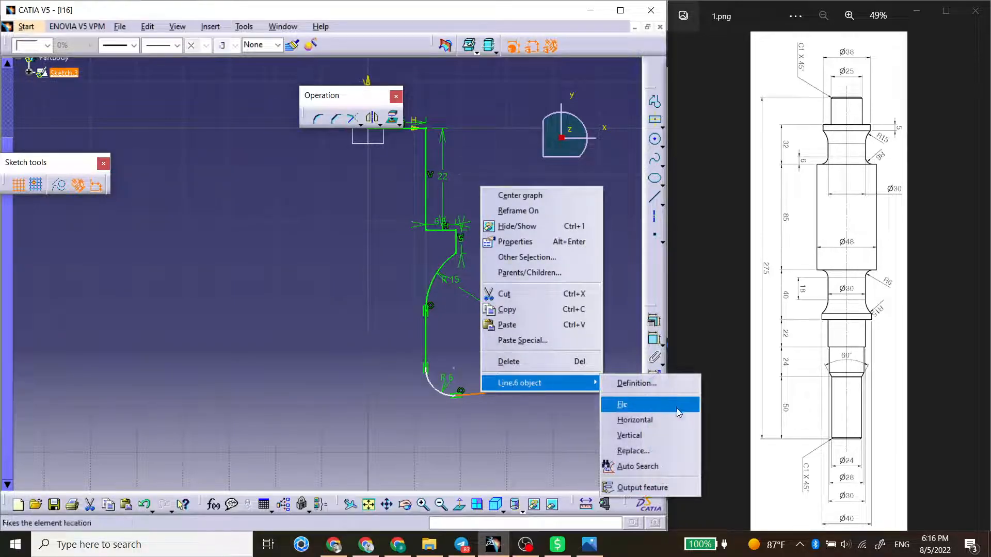
left_click(661, 421)
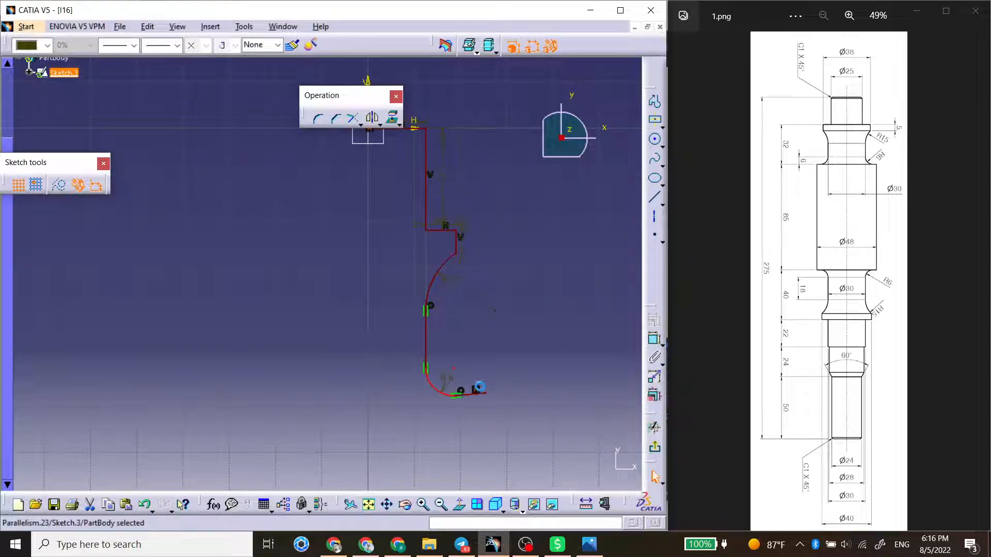
right_click(481, 396)
mouse_move(593, 396)
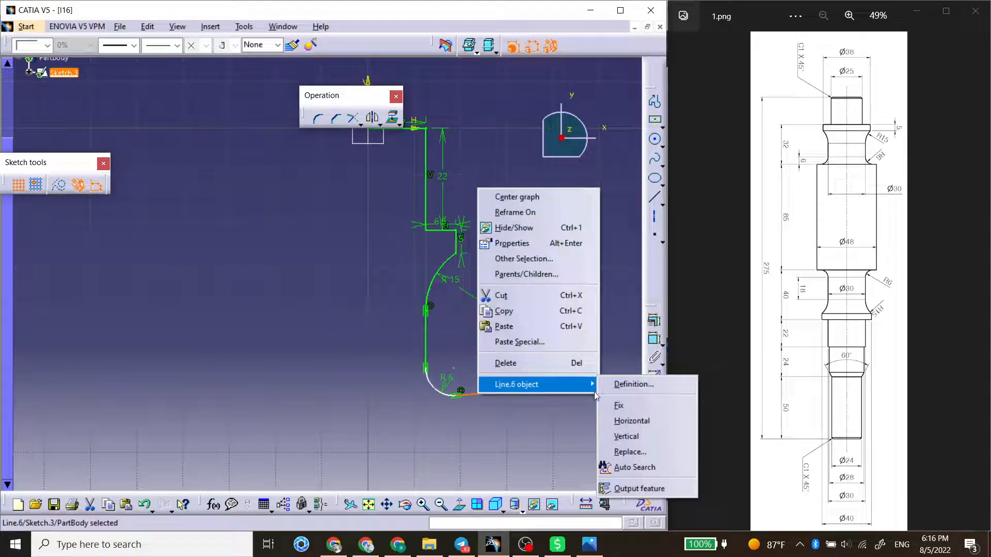
left_click(626, 437)
key("ctrl+z")
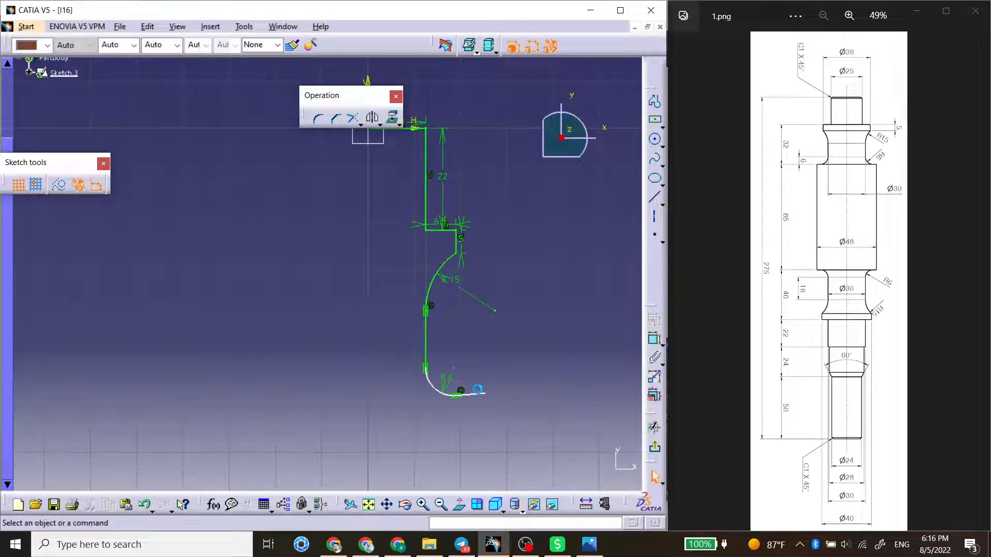
Step: Delete the lower arc's radius constraint and the coincidence constraint at the arc's outer end
left_click_drag(485, 390, 491, 391)
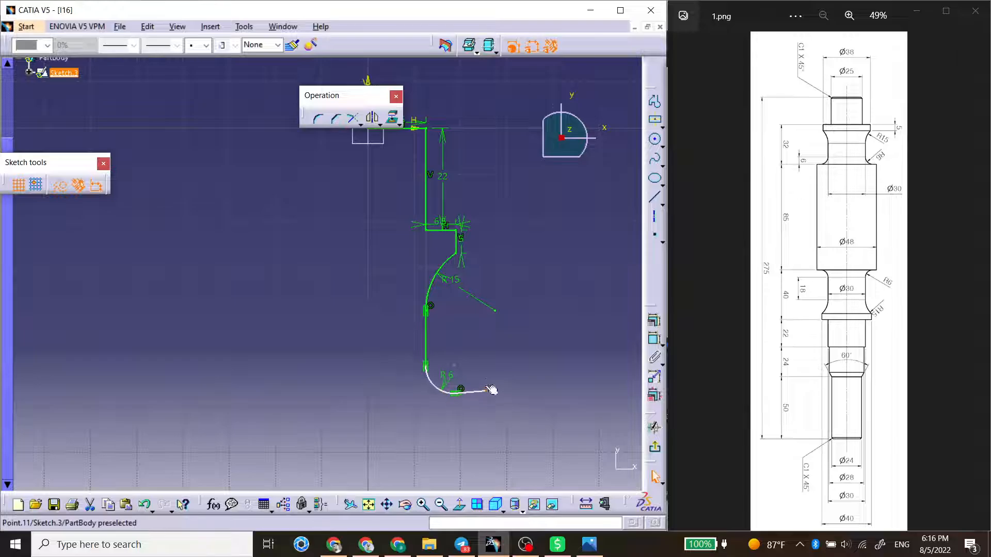
left_click(452, 377)
key("Delete")
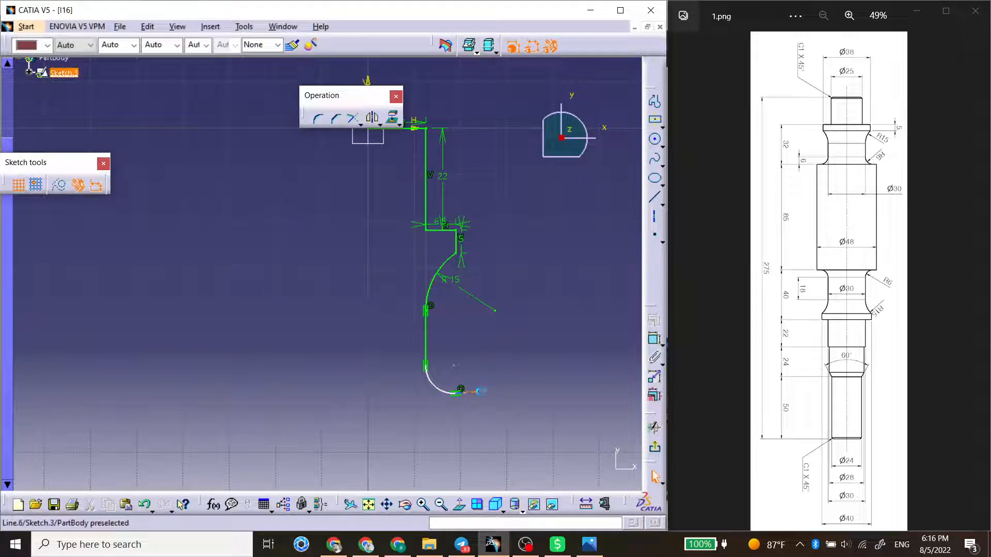
left_click(478, 391)
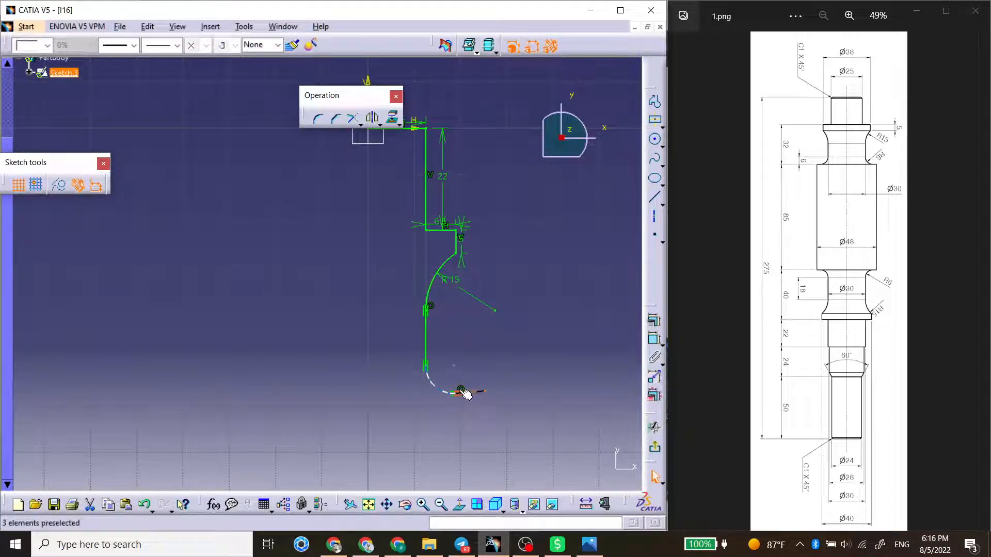
left_click(488, 372)
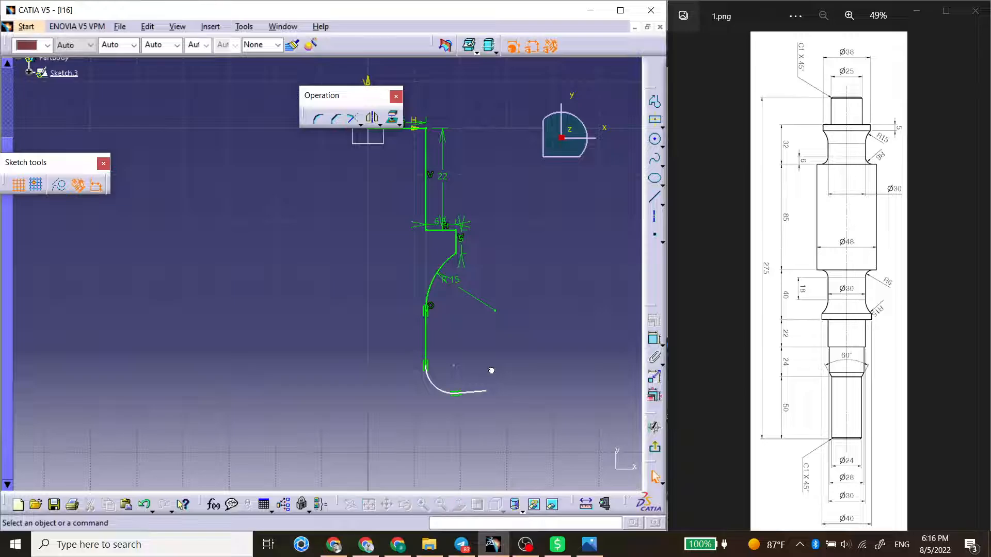
Step: Dimension the lower arc's radius again and constrain the short outward line as horizontal
left_click(653, 336)
left_click(447, 392)
left_click(443, 377)
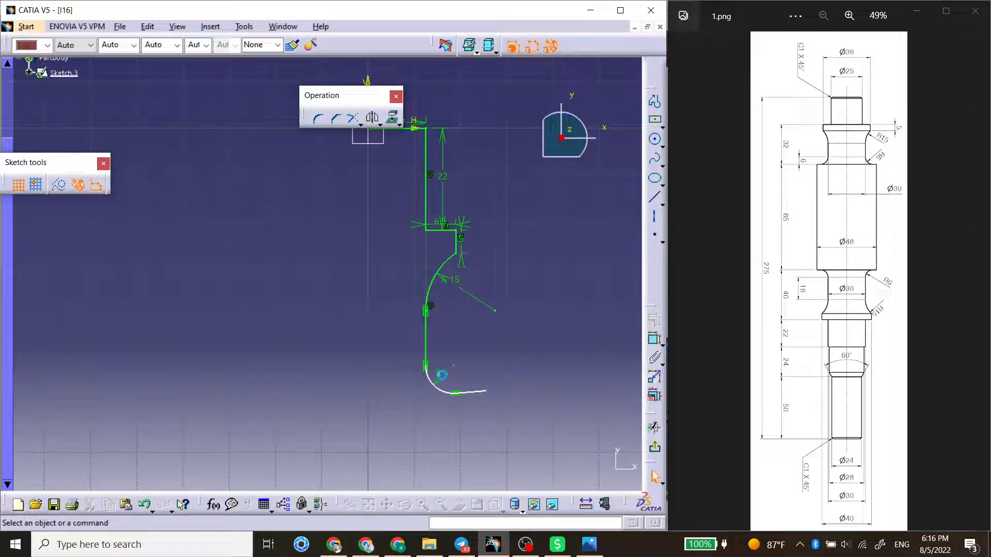
right_click(489, 394)
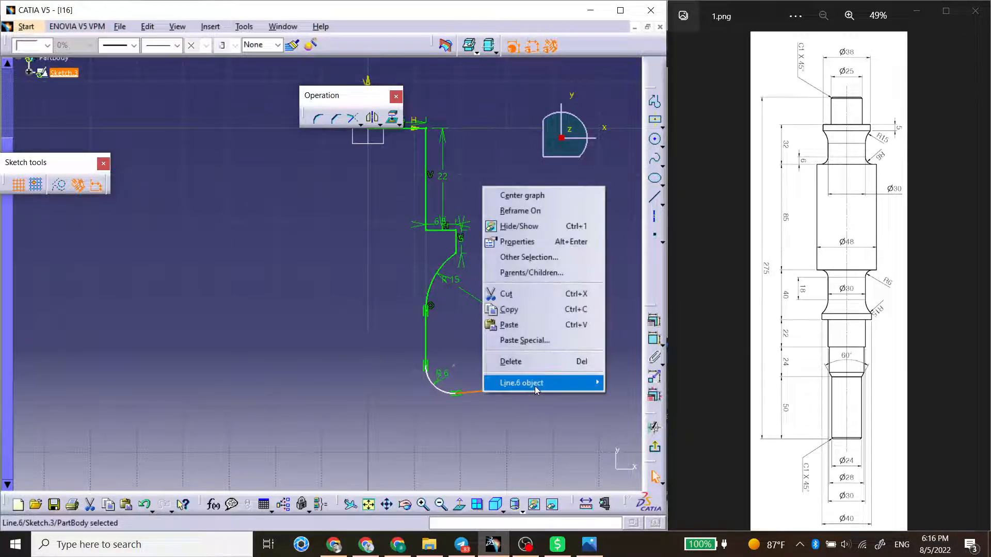
mouse_move(548, 383)
left_click(627, 426)
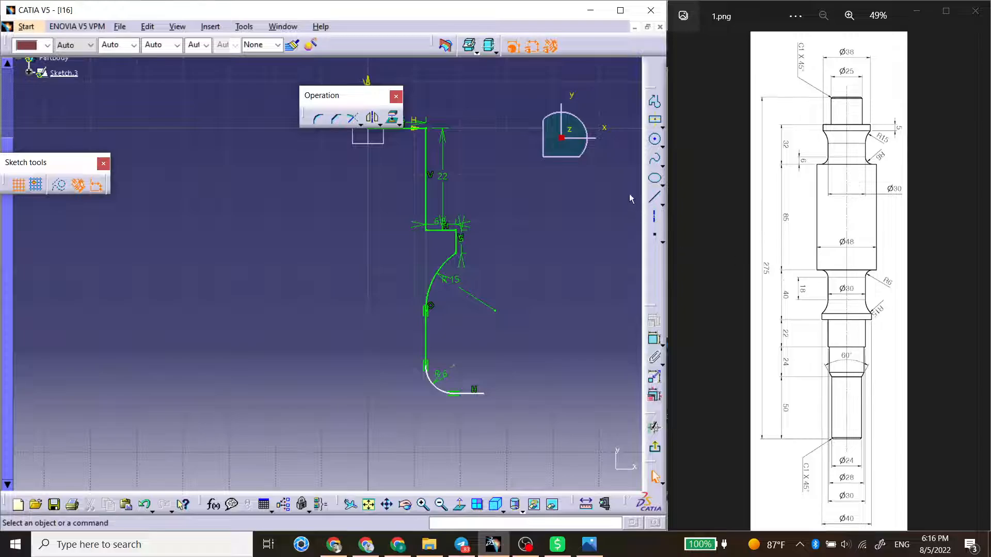
Step: Dimension the outer end of the short line below the lower arc at 24 mm from the vertical axis
left_click(655, 340)
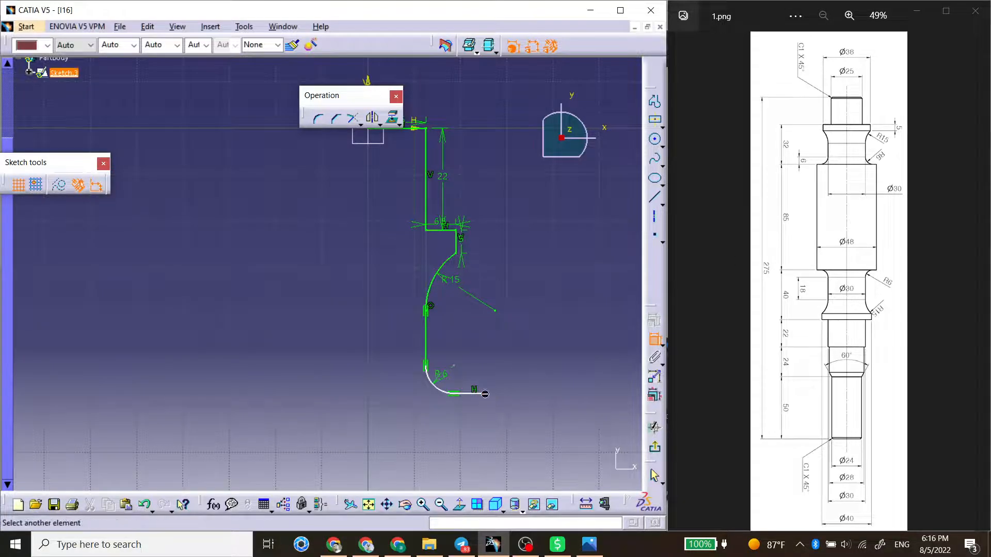
middle_click_drag(485, 237, 497, 295)
left_click(381, 166)
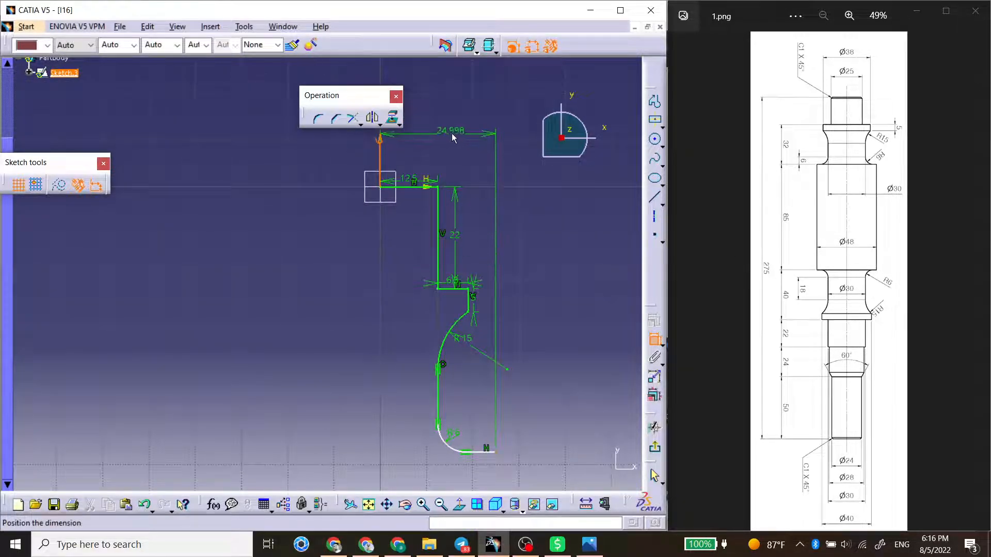
left_click(463, 149)
double_click(464, 149)
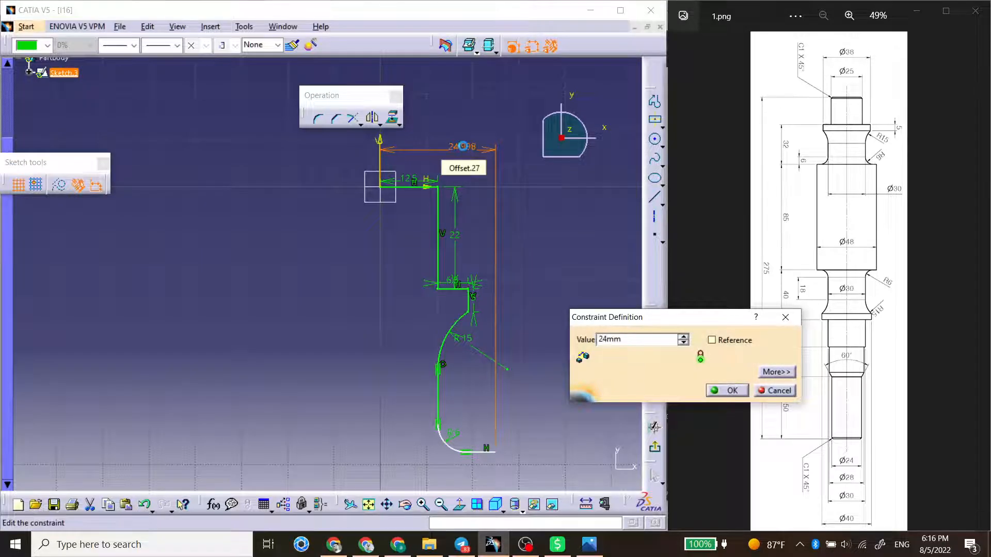
type("24")
key("Return")
middle_click_drag(532, 360, 533, 333)
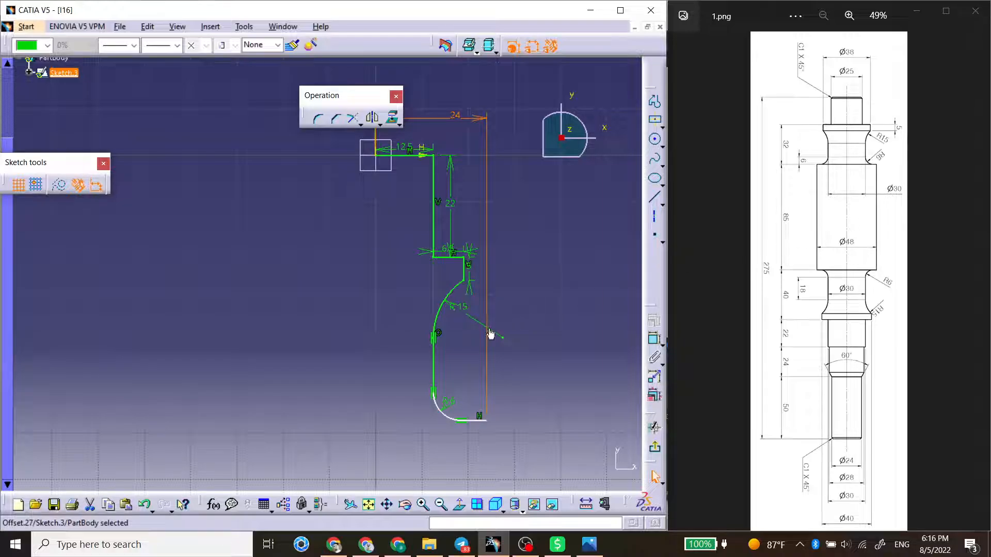
left_click(438, 360)
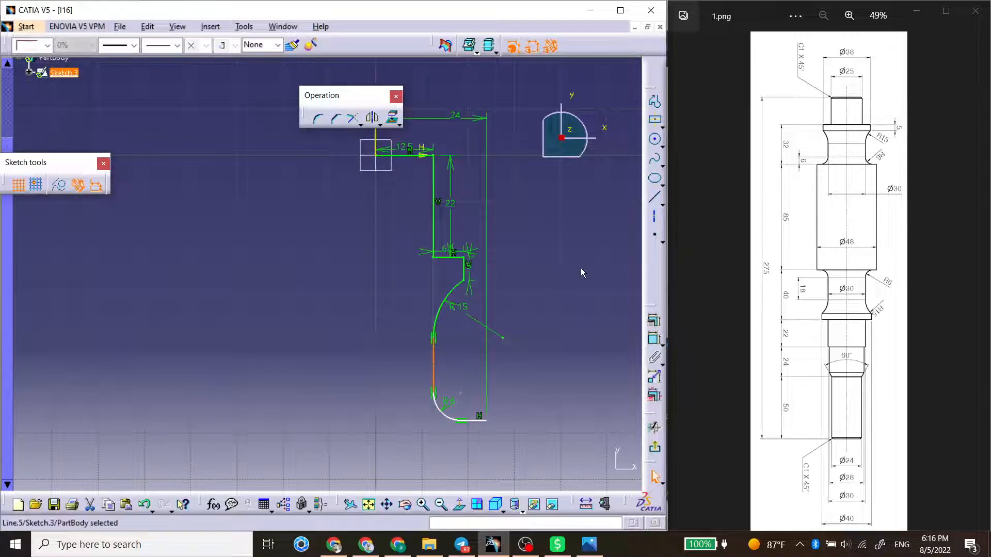
left_click(654, 339)
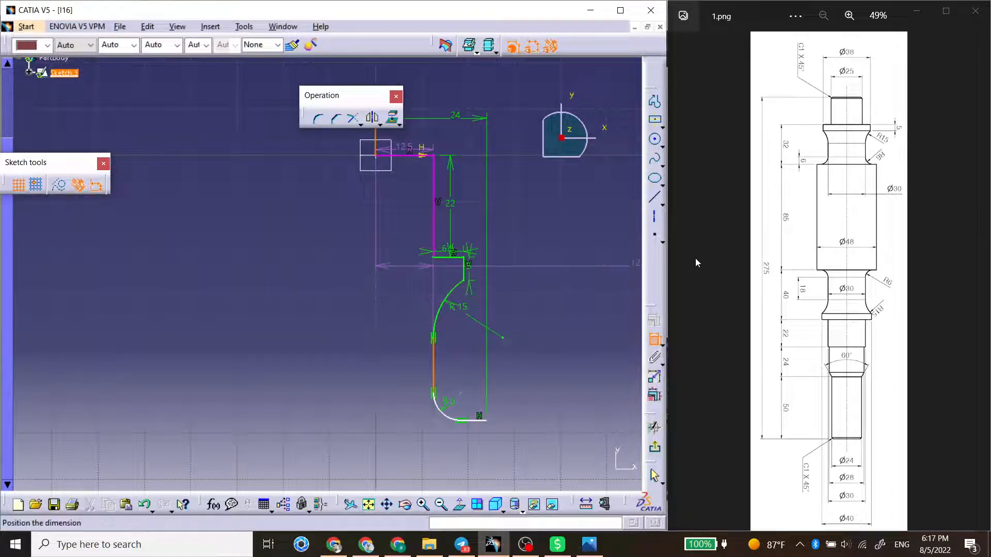
left_click(655, 340)
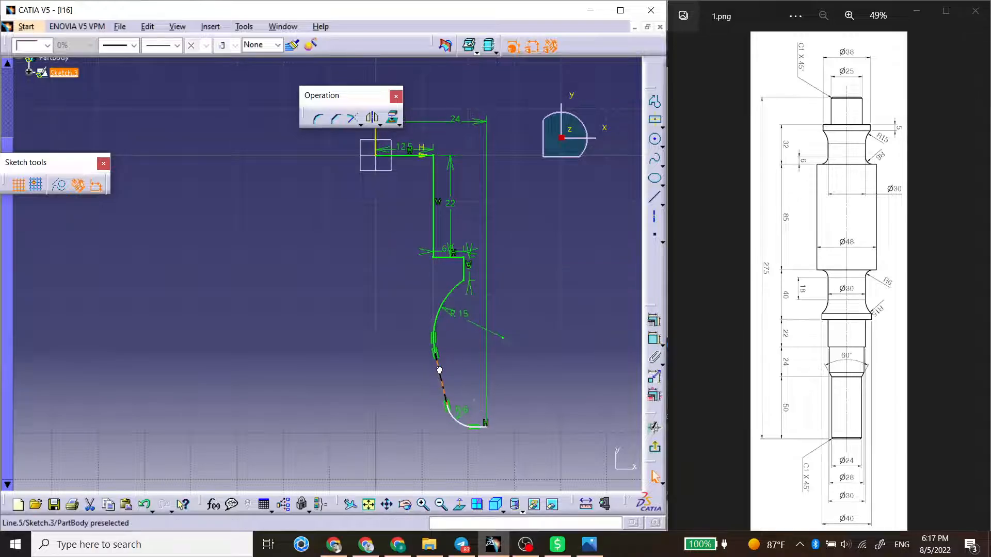
Step: Shift the straight line between the two arcs, try a horizontal constraint on it and undo that constraint
mouse_move(435, 360)
left_mouse_down()
mouse_move(434, 338)
mouse_move(444, 356)
left_mouse_up()
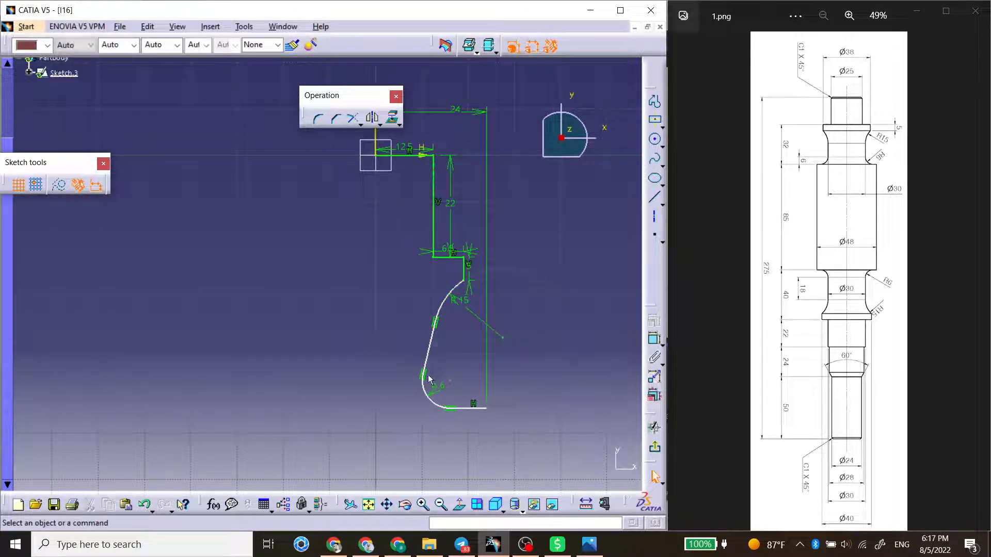
right_click(429, 371)
mouse_move(472, 356)
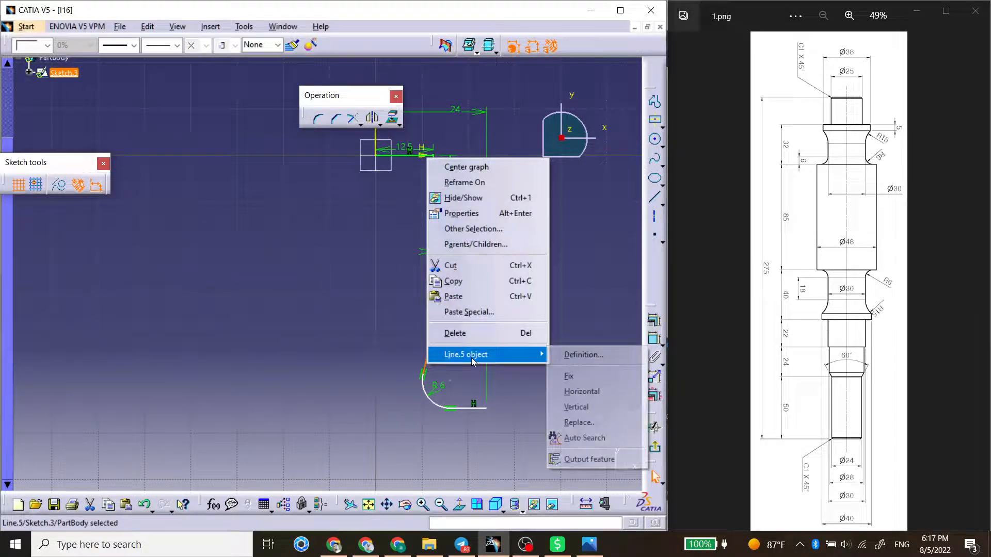
left_click(560, 394)
key("ctrl+z")
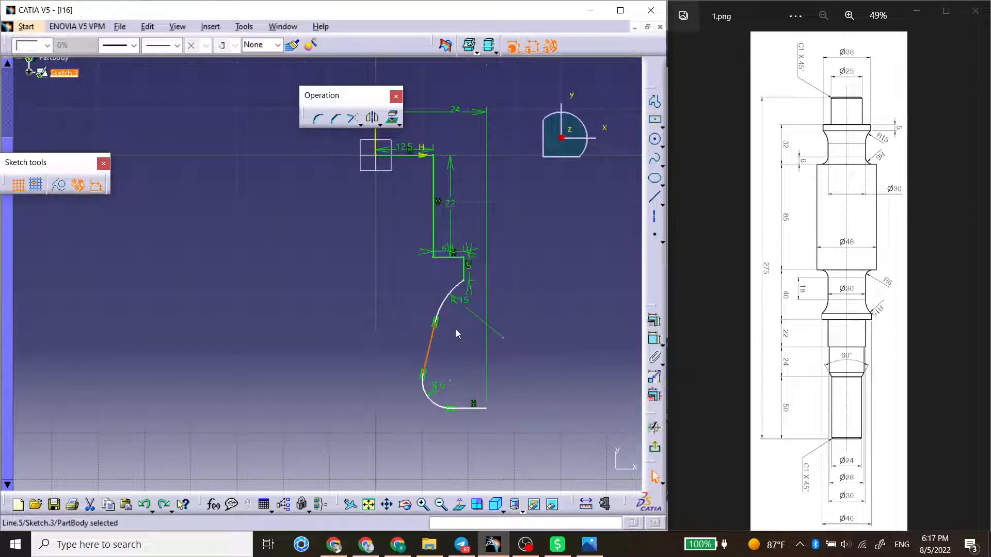
Step: Constrain the straight line between the upper and lower arcs as vertical
right_click(429, 355)
mouse_move(481, 333)
left_click(576, 386)
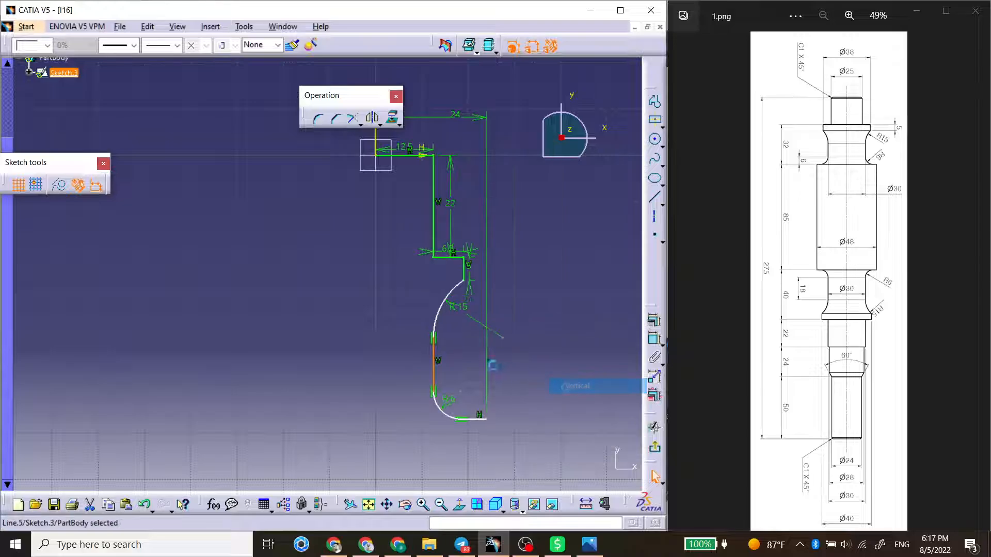
Step: Dimension the vertical line between the two arcs at 15 mm from the vertical axis
left_click(655, 342)
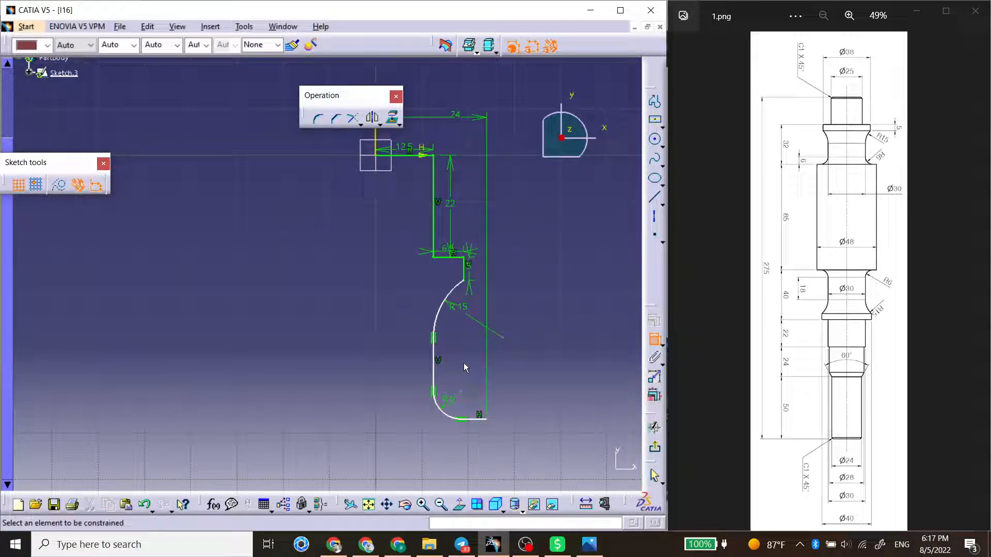
left_click(434, 361)
left_click(376, 135)
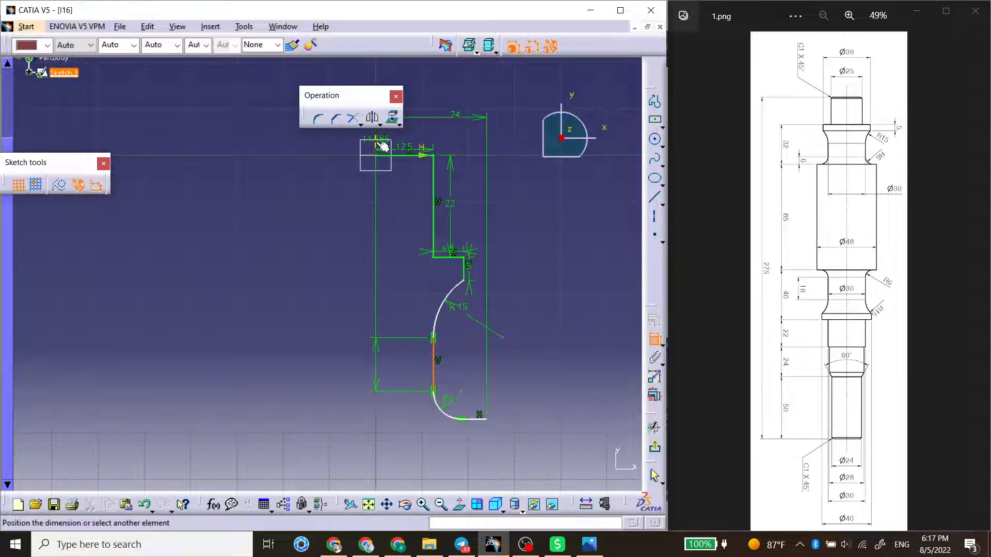
left_click(412, 283)
double_click(412, 278)
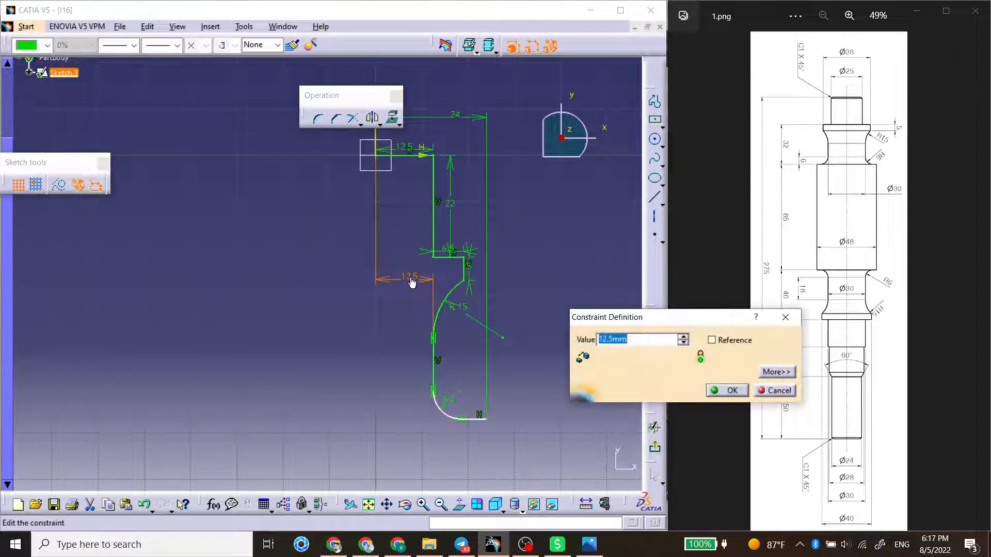
type("15")
key("Return")
left_click(469, 357)
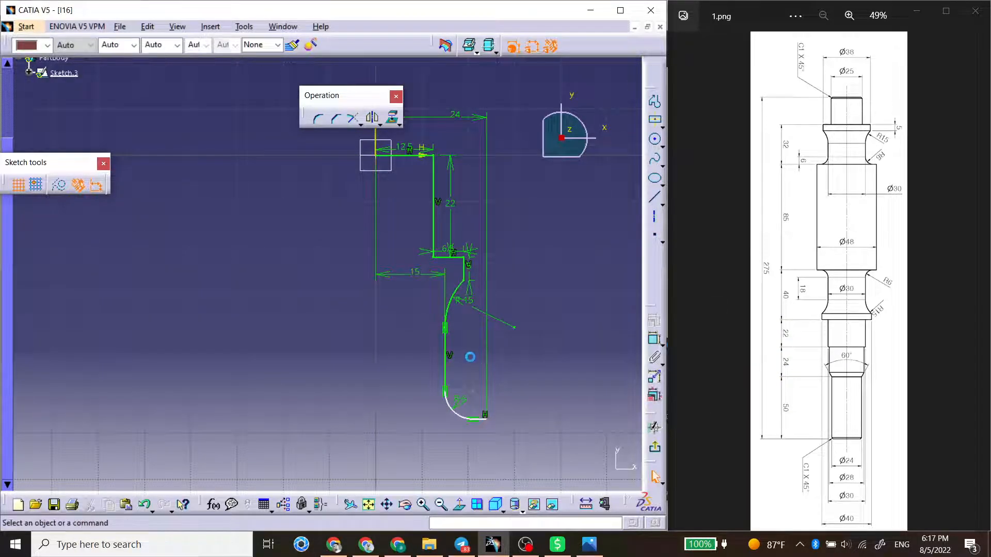
Step: Set the vertical distance from the upper collar's top line to the outer end of the short lower line to 32 mm
middle_click_drag(488, 419, 489, 409)
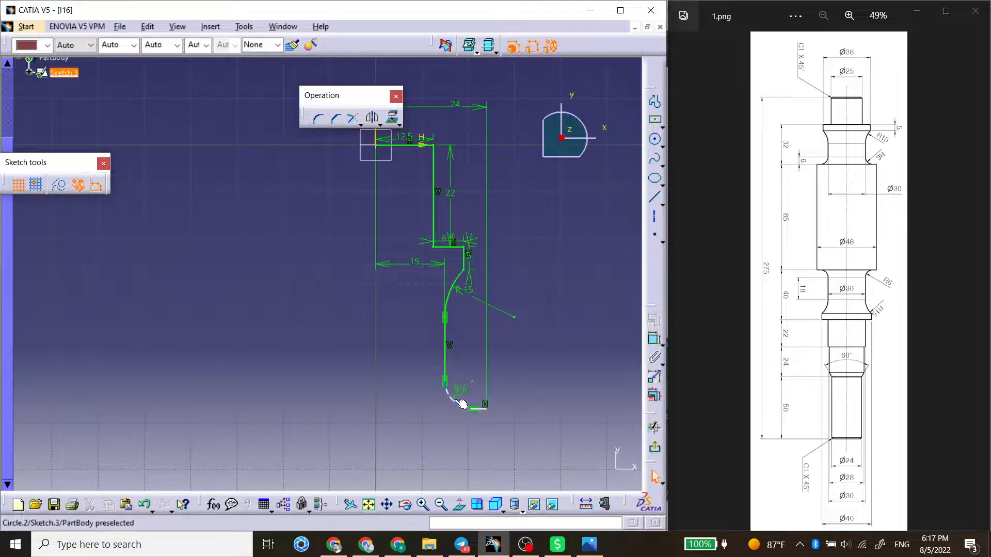
left_click(655, 339)
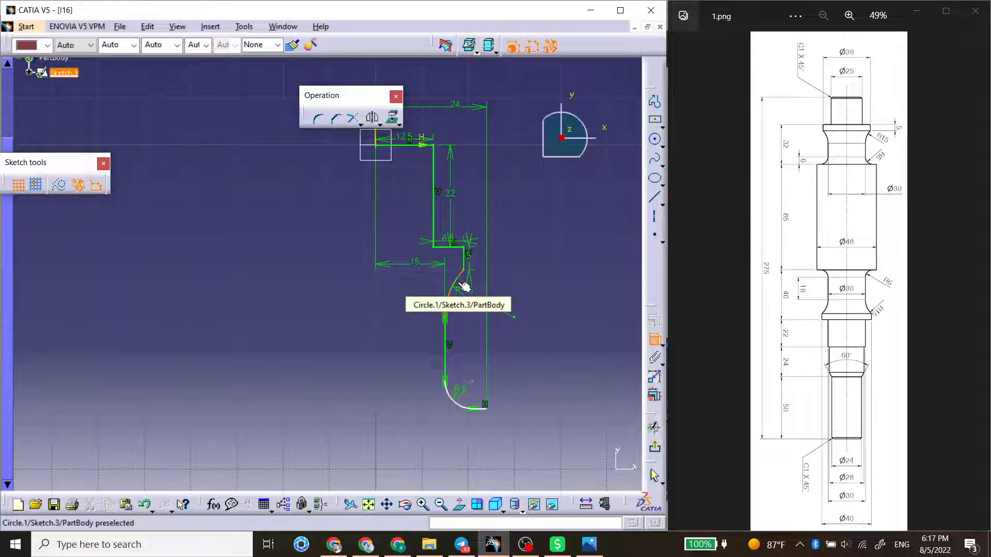
left_click(454, 247)
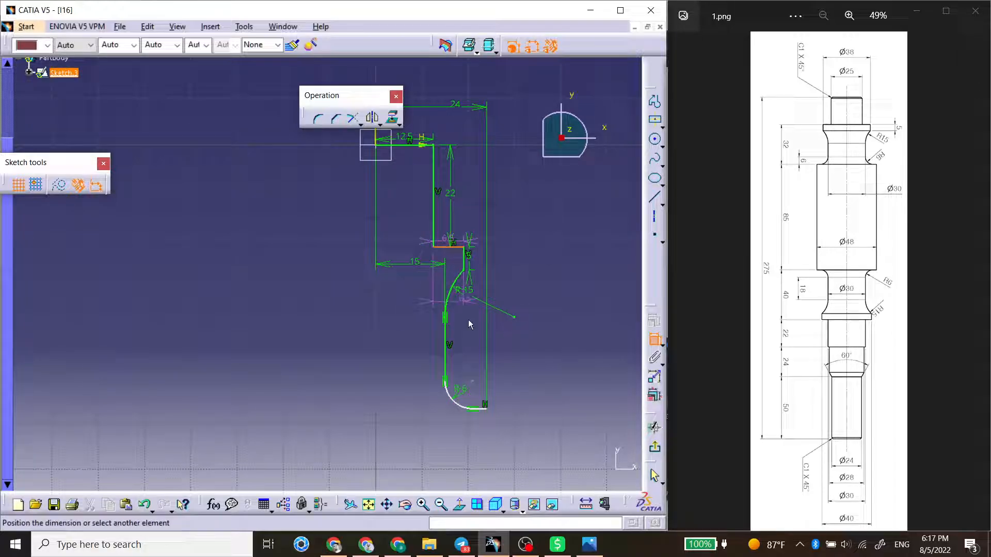
left_click(487, 408)
left_click(551, 365)
double_click(550, 362)
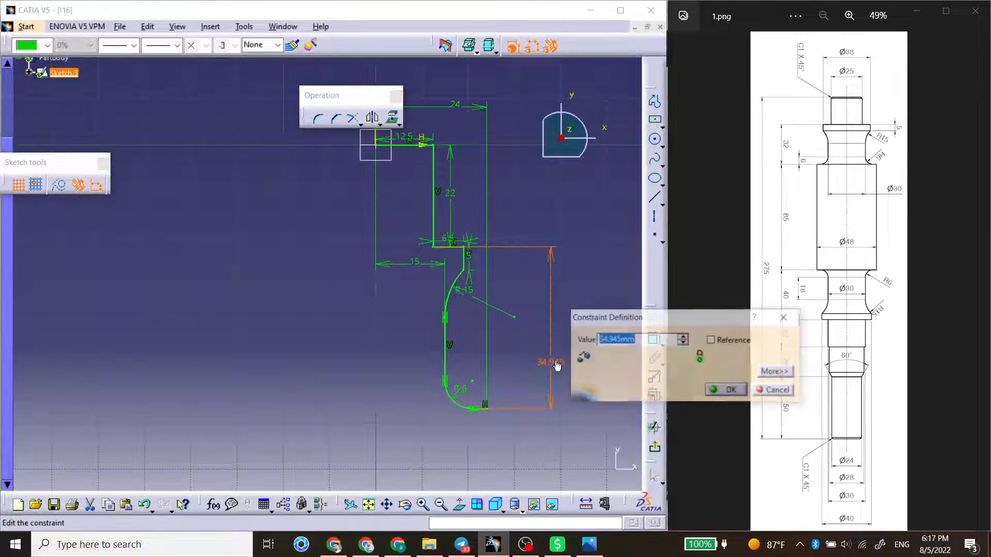
type("32")
key("Return")
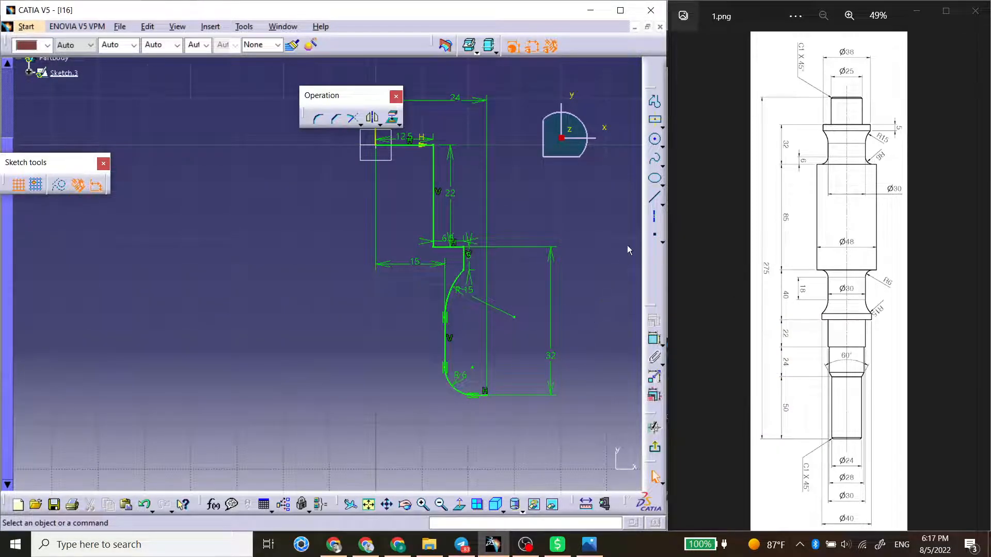
Step: Start a profile at the outer end of the short lower line with an 85 mm line straight down
left_click(656, 104)
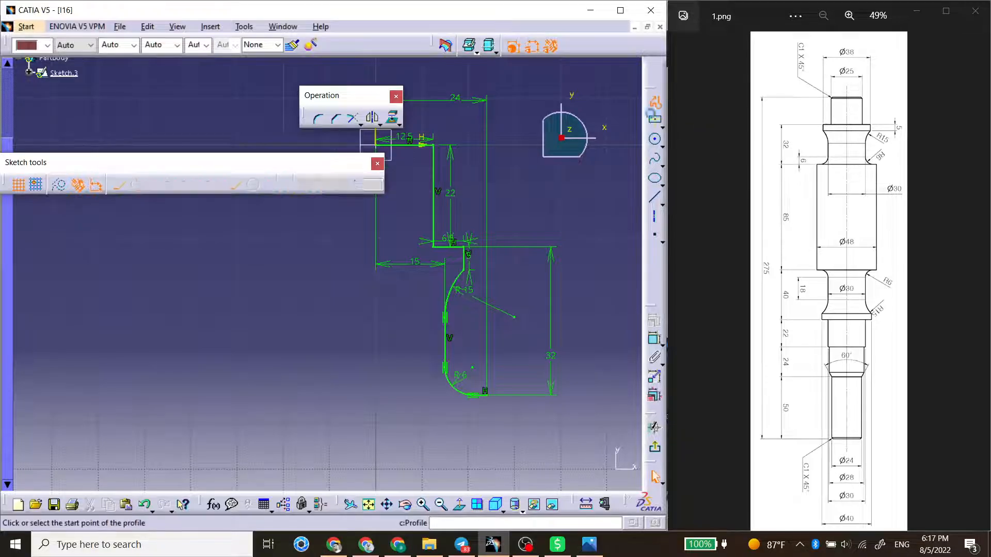
left_click(488, 399)
middle_click_drag(494, 403, 477, 331)
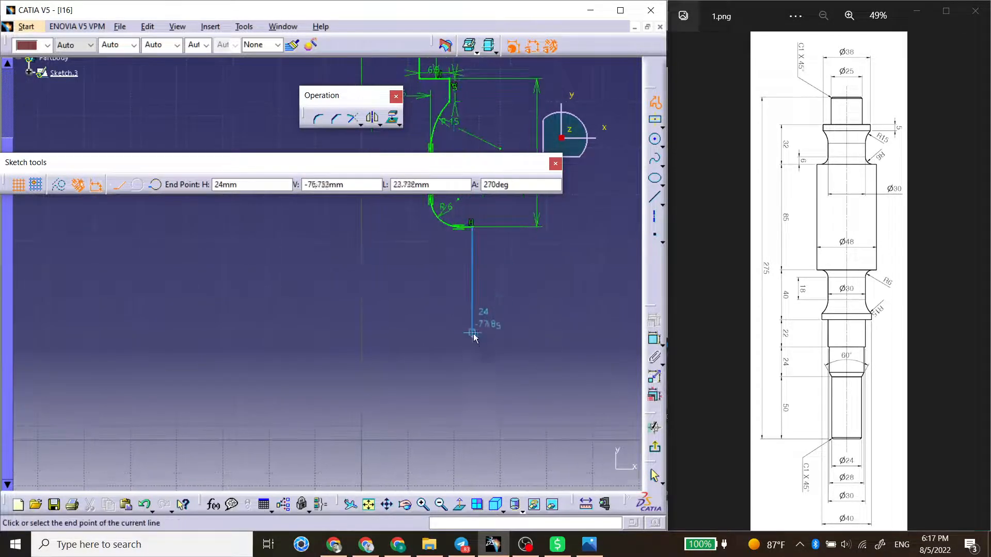
left_click_drag(434, 182, 389, 178)
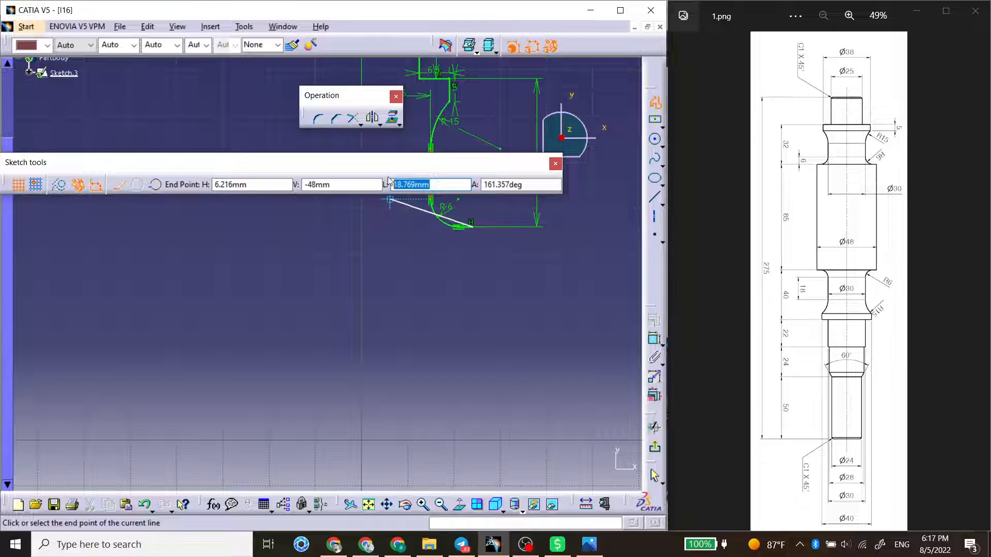
type("85")
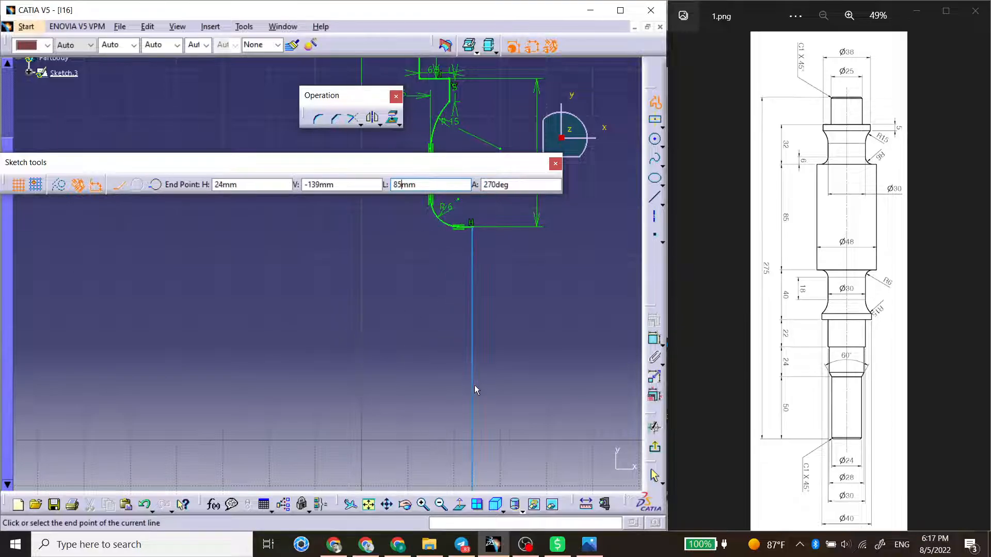
key("Return")
Step: Continue the profile from the 85 mm line with a horizontal line about 5 mm inward and a tangent arc curving down
middle_click_drag(486, 437, 443, 261)
left_click(445, 313)
middle_click_drag(440, 389, 437, 336)
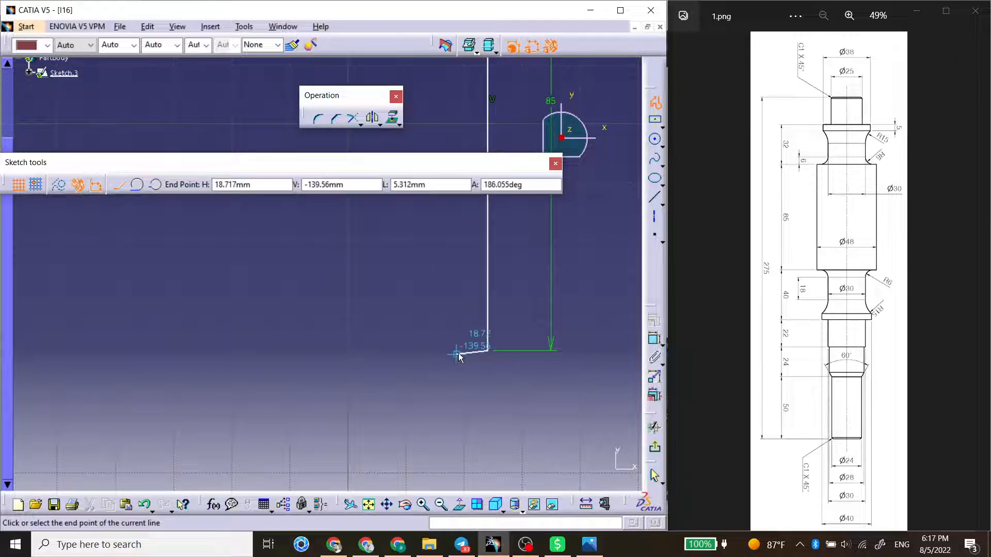
left_click(460, 351)
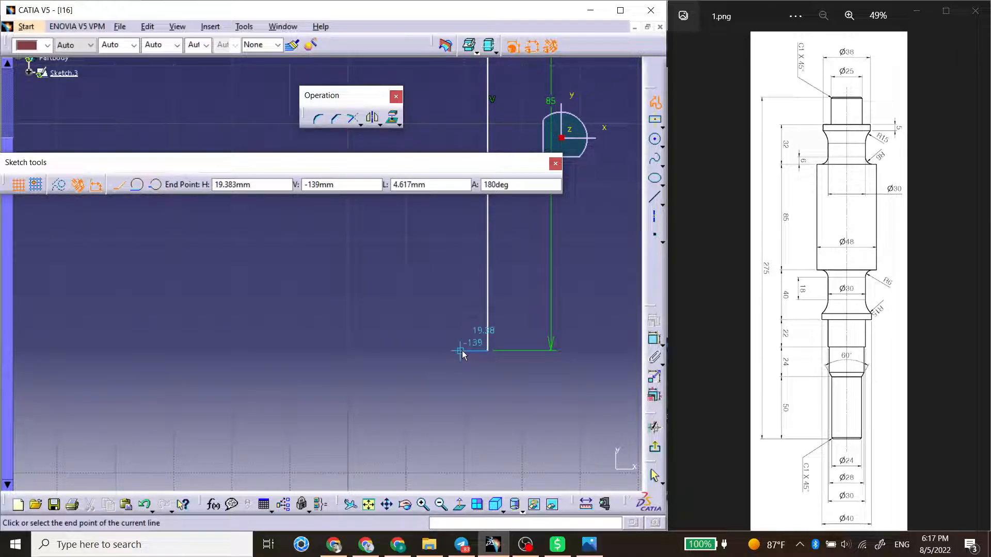
left_click(137, 184)
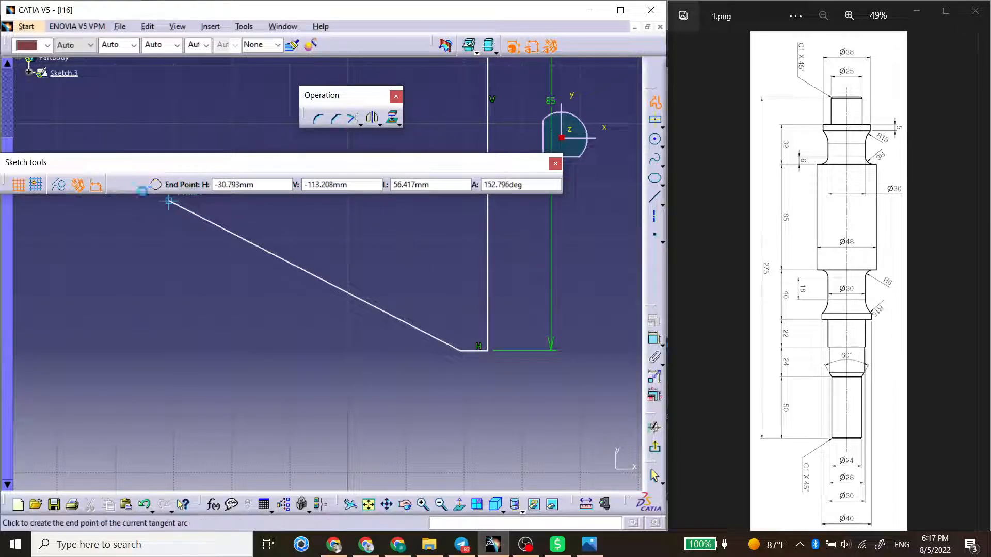
left_click(423, 392)
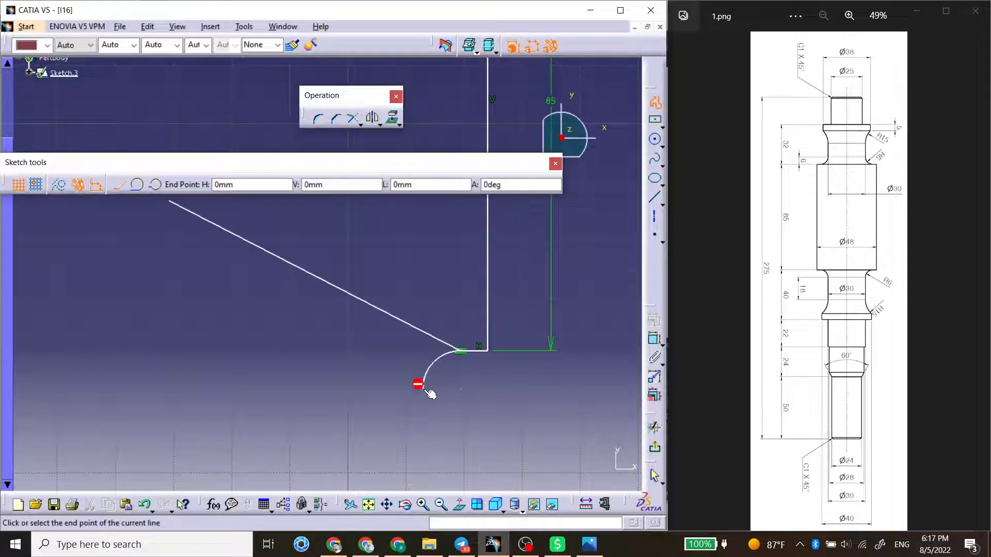
Step: Extend the profile with a vertical line down from the arc and a tangent arc curving outward
middle_click_drag(439, 434, 428, 285)
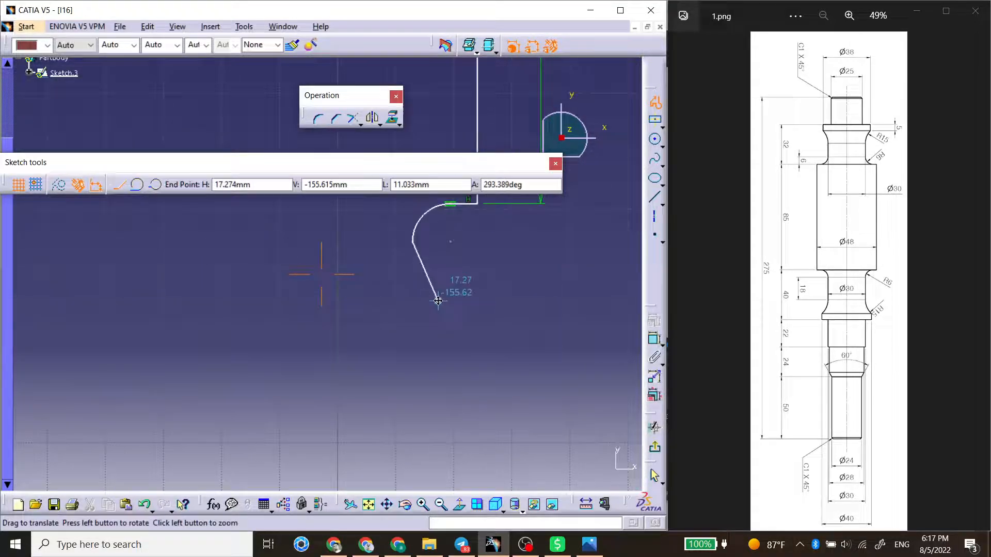
left_click(413, 340)
left_click(137, 185)
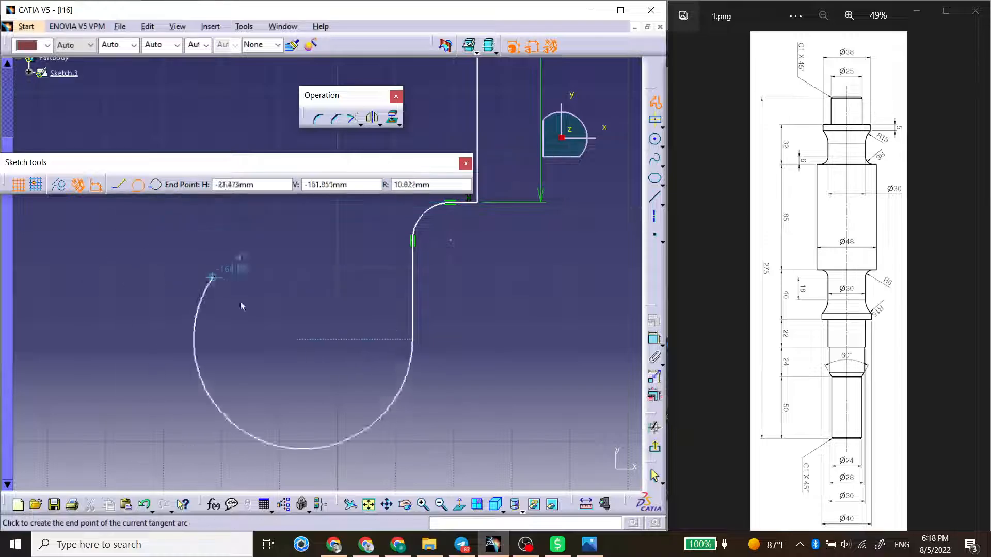
left_click(446, 386)
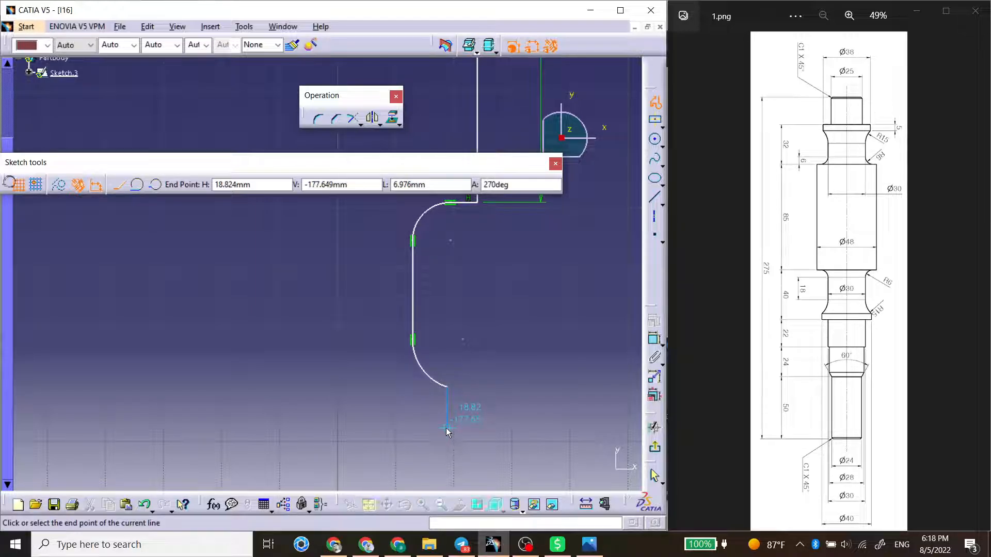
Step: Continue the profile below the outward arc with lines about 7 mm down, 11 mm horizontally inward and 18 mm down
left_click(446, 428)
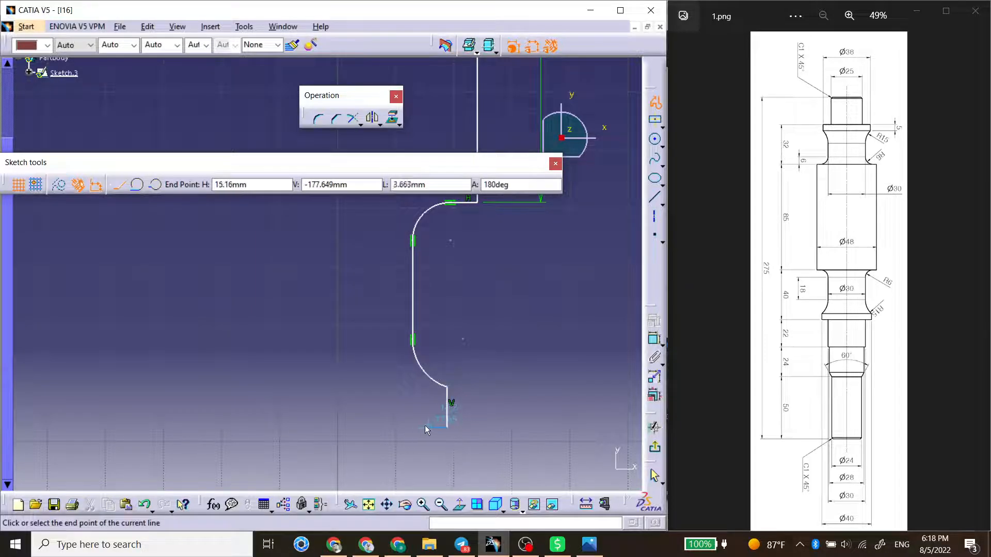
left_click(382, 428)
middle_click_drag(387, 431, 394, 271)
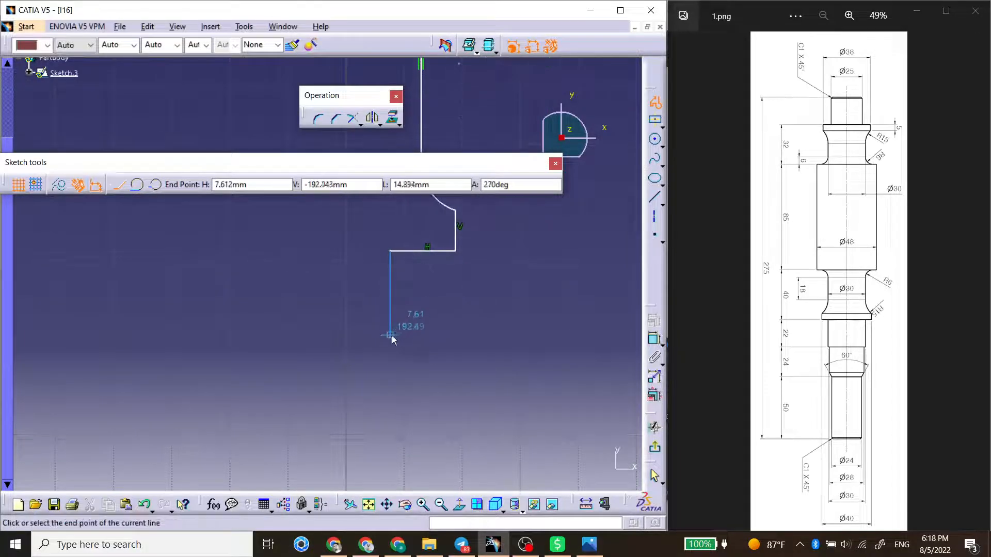
left_click(390, 354)
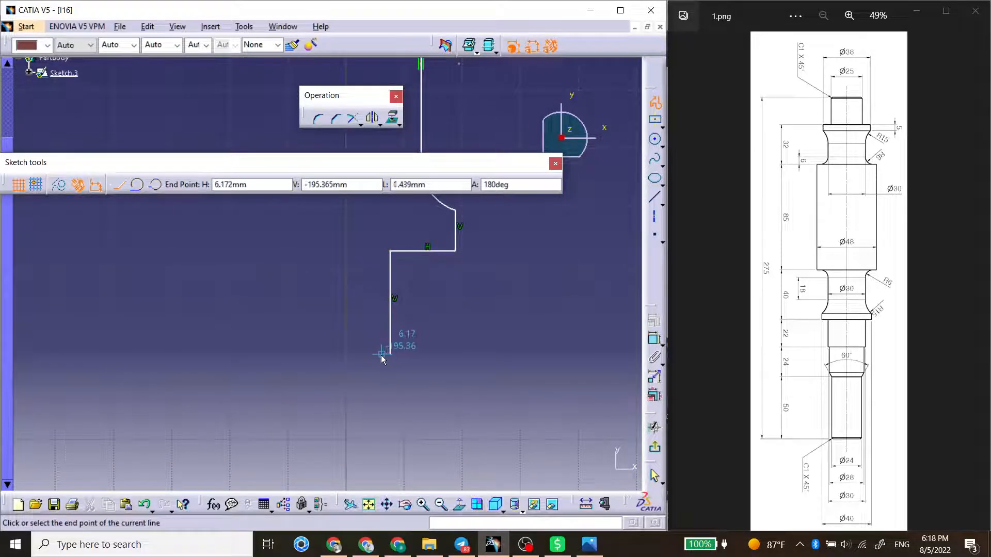
Step: Extend the profile with two inward steps of about 2 mm, followed by vertical lines about 12 mm and 20 mm long
left_click(379, 354)
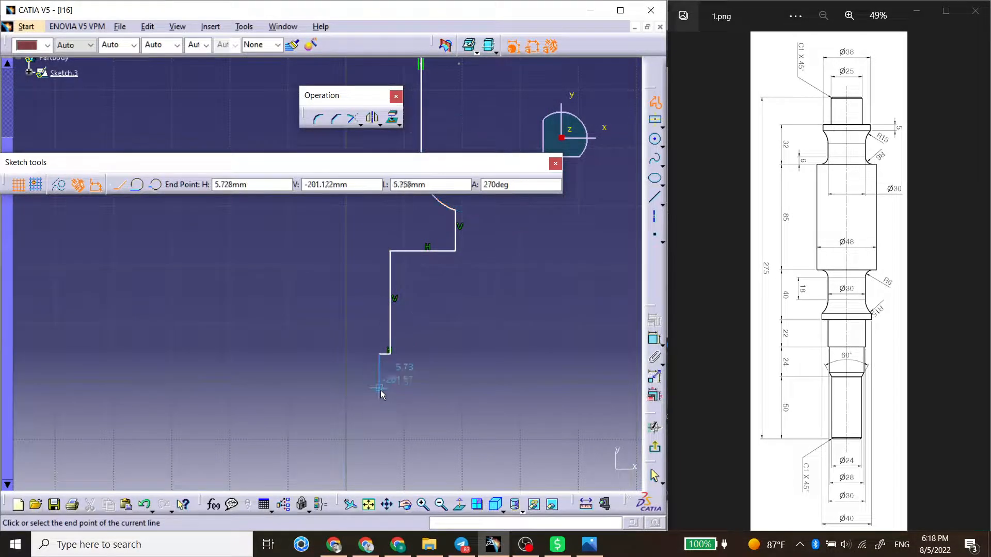
left_click(379, 423)
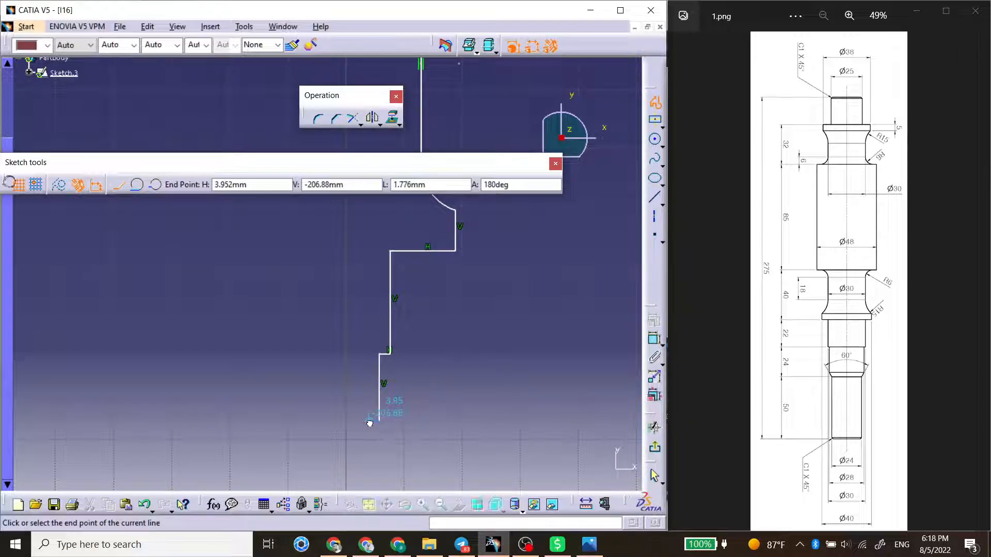
left_click(370, 422)
middle_click_drag(371, 457, 374, 300)
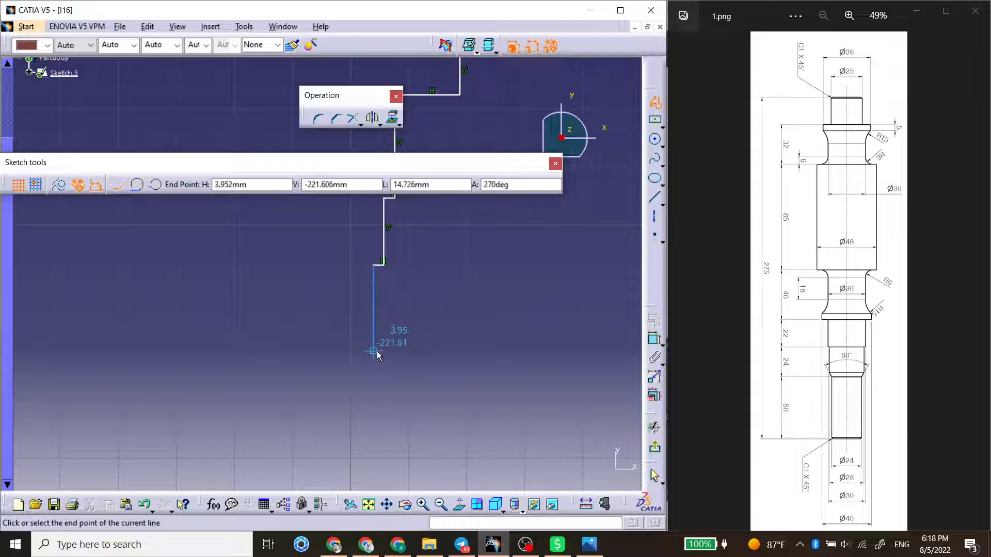
left_click(374, 385)
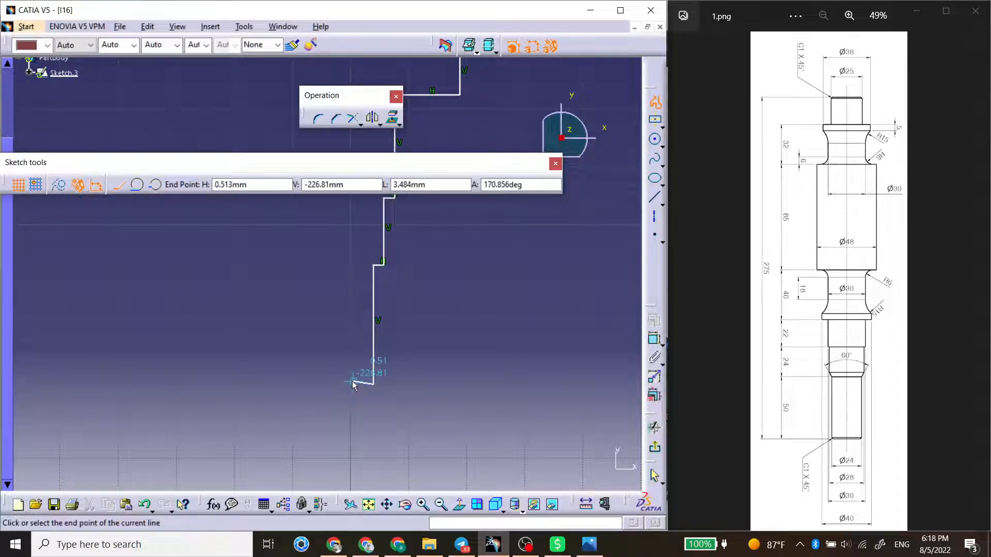
Step: Close the profile with a horizontal line inward to the vertical axis and a vertical line up to the sketch origin
left_click(350, 384)
middle_click_drag(355, 297, 410, 449)
middle_click_drag(379, 237, 389, 465)
middle_click_drag(371, 315, 387, 379)
left_click(399, 354)
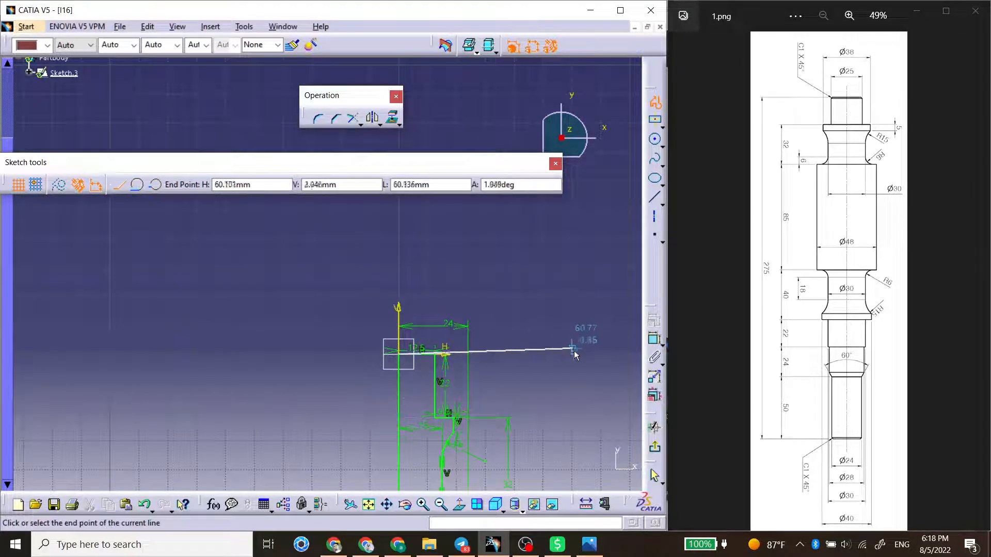
left_click(654, 102)
middle_click_drag(532, 361, 493, 192)
left_click(492, 193)
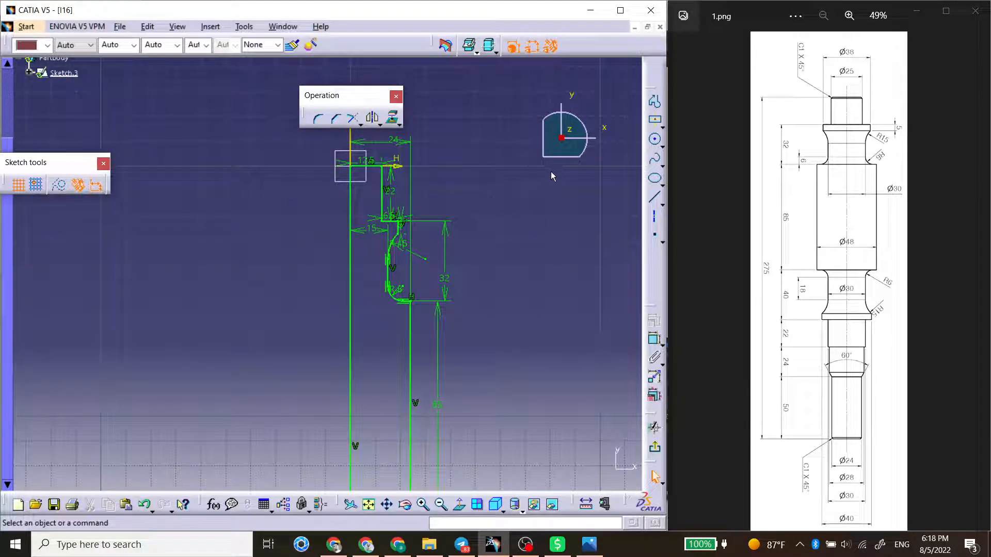
Step: Set the length of the vertical line along the axis to 275 mm
left_click(654, 339)
left_click(356, 314)
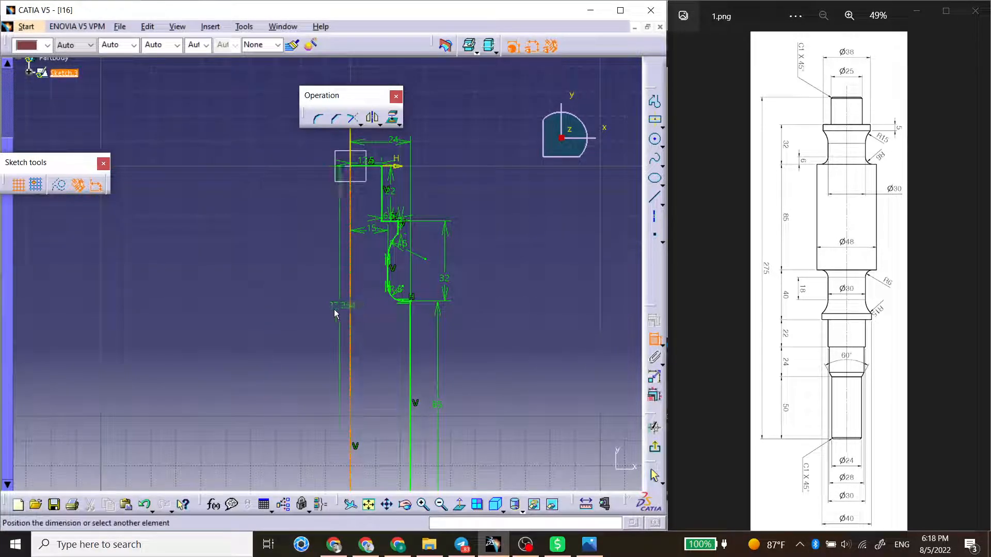
double_click(324, 307)
type("275")
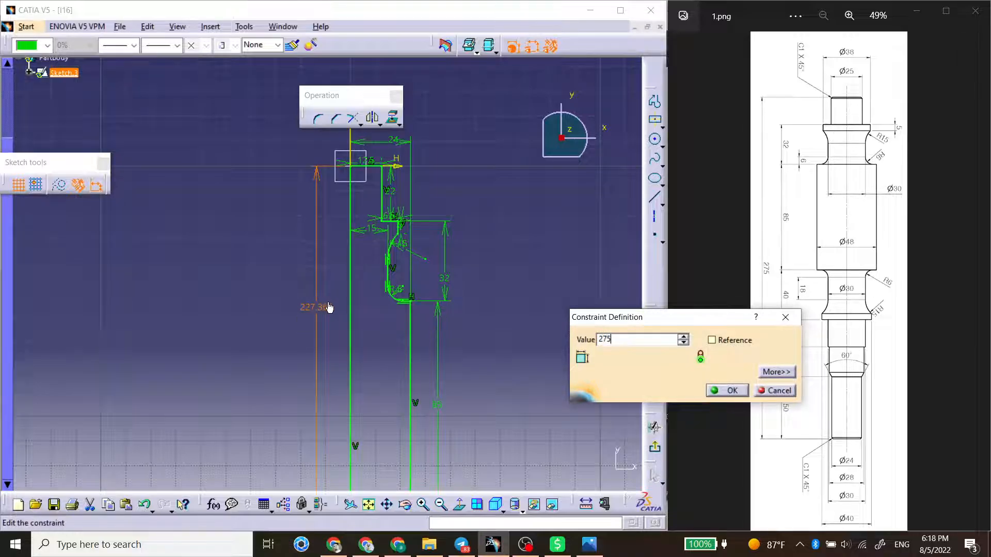
key("Return")
Step: Set the distance between the lower neck's vertical line and the axis line to 15 mm
middle_click_drag(496, 344, 469, 249)
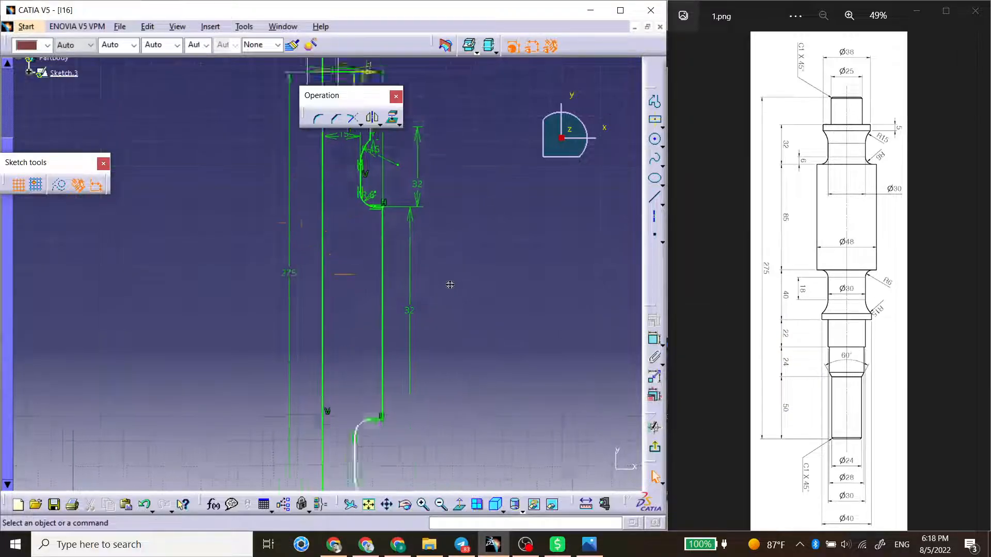
mouse_move(388, 421)
middle_mouse_down()
mouse_move(365, 312)
mouse_move(398, 232)
middle_mouse_up()
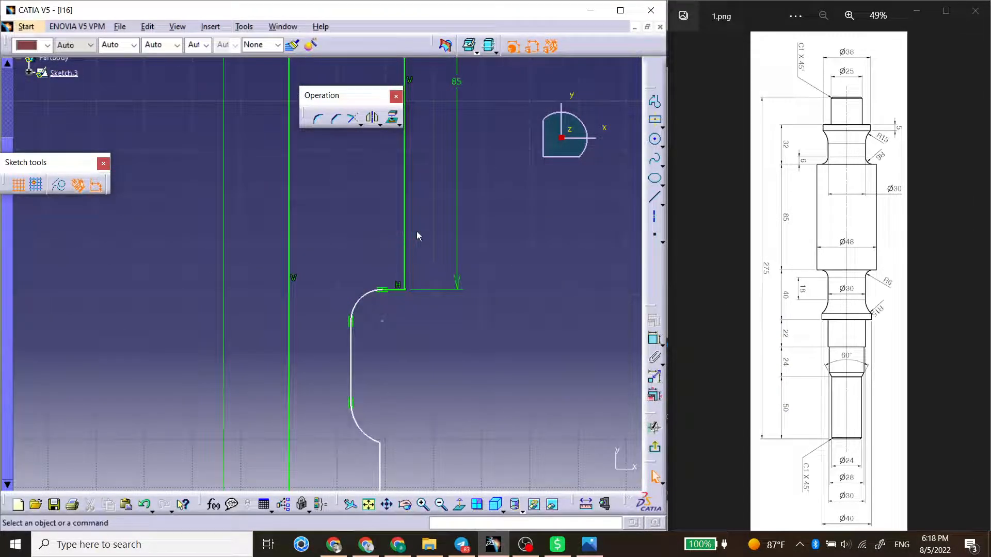
left_click(655, 340)
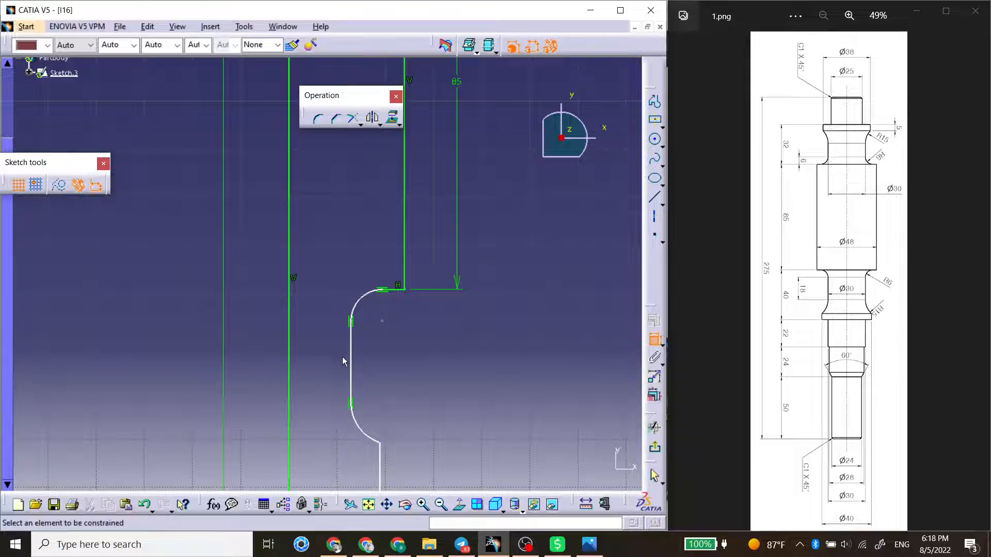
left_click(354, 362)
left_click(289, 348)
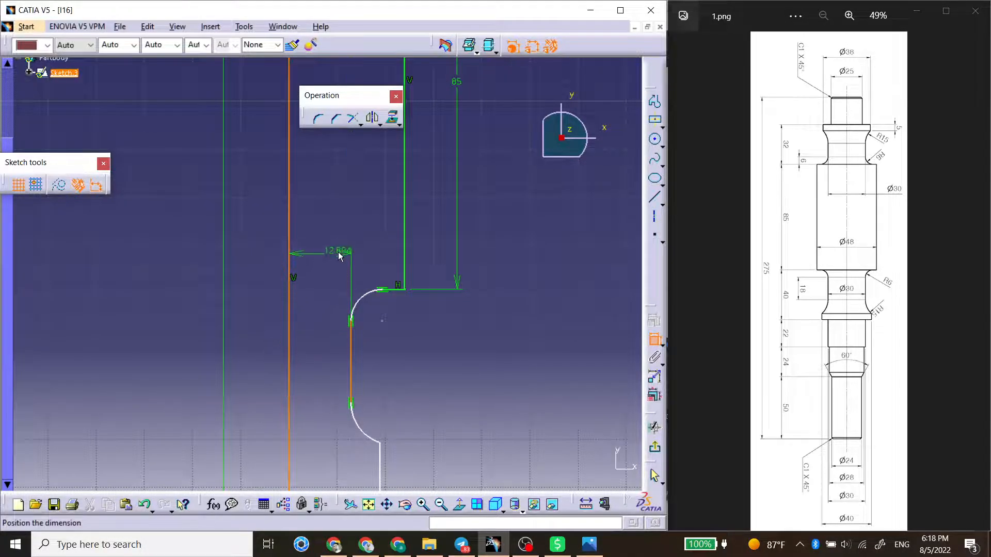
double_click(340, 246)
type("15mm")
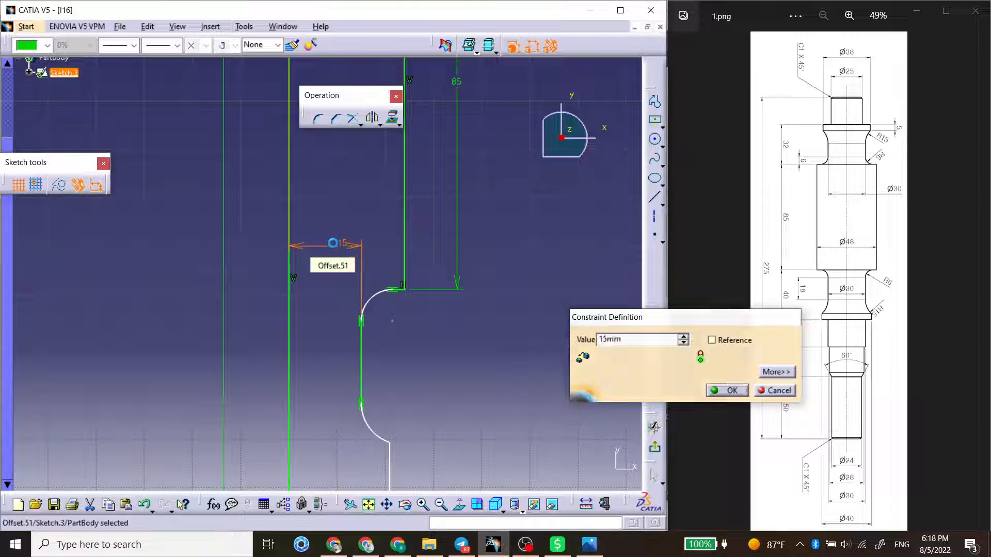
key("Return")
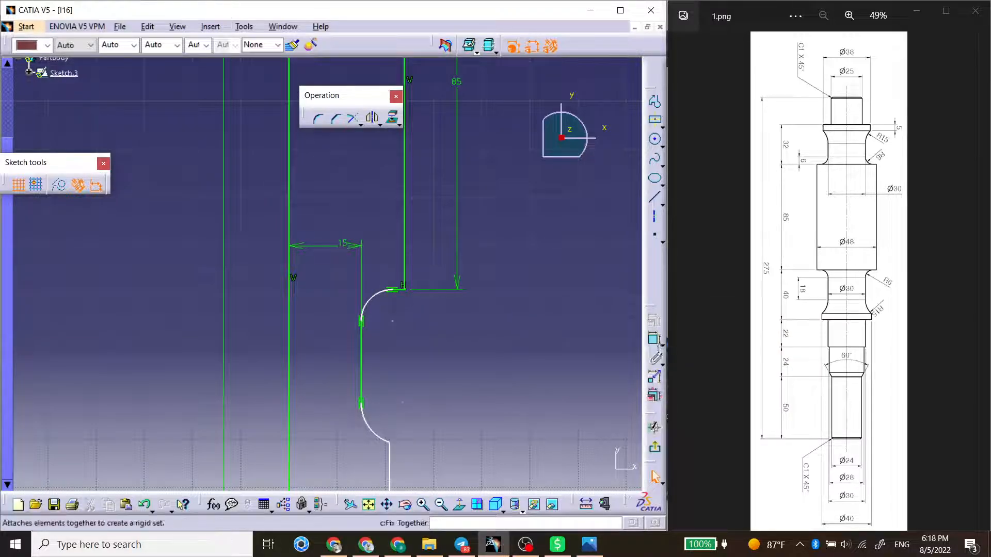
Step: Set the radius of the lower neck's upper arc to 6 mm
left_click(654, 339)
left_click(382, 305)
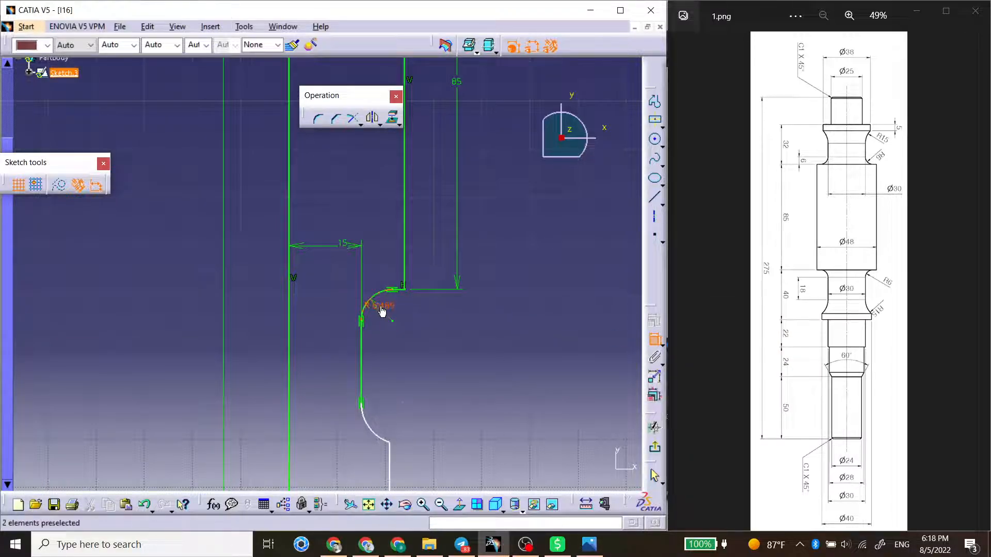
double_click(384, 304)
type("6")
key("Return")
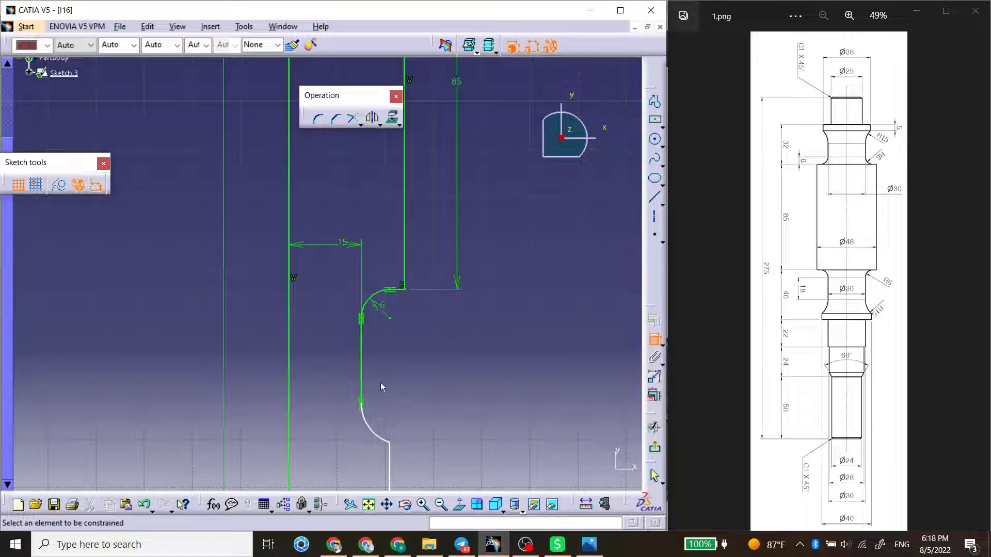
Step: Set the radius of the lower neck's bottom arc to 15 mm
left_click(368, 424)
left_click(381, 415)
double_click(380, 416)
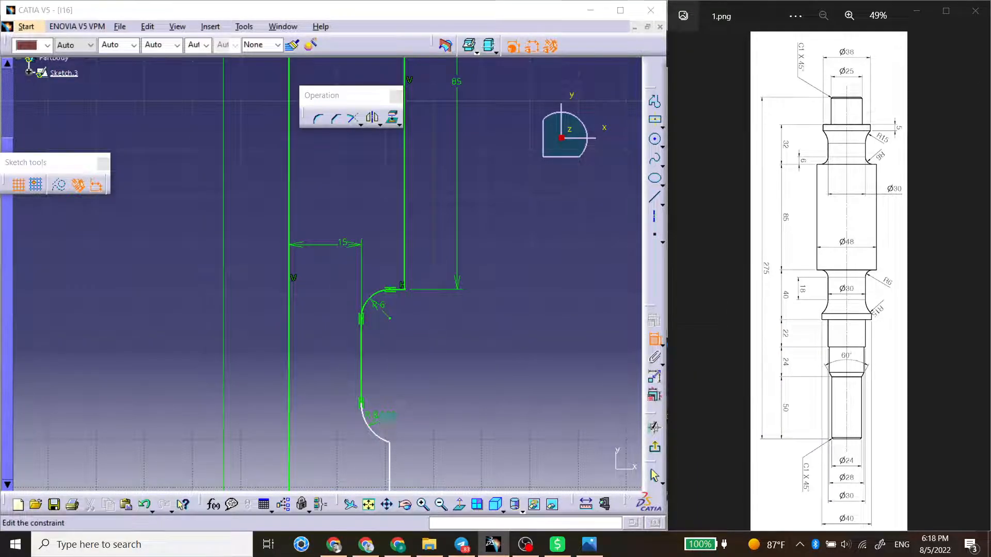
type("15")
key("Return")
Step: Set the distance between the vertical line below the R15 arc and the axis line to 20 mm
middle_click_drag(459, 415, 445, 332)
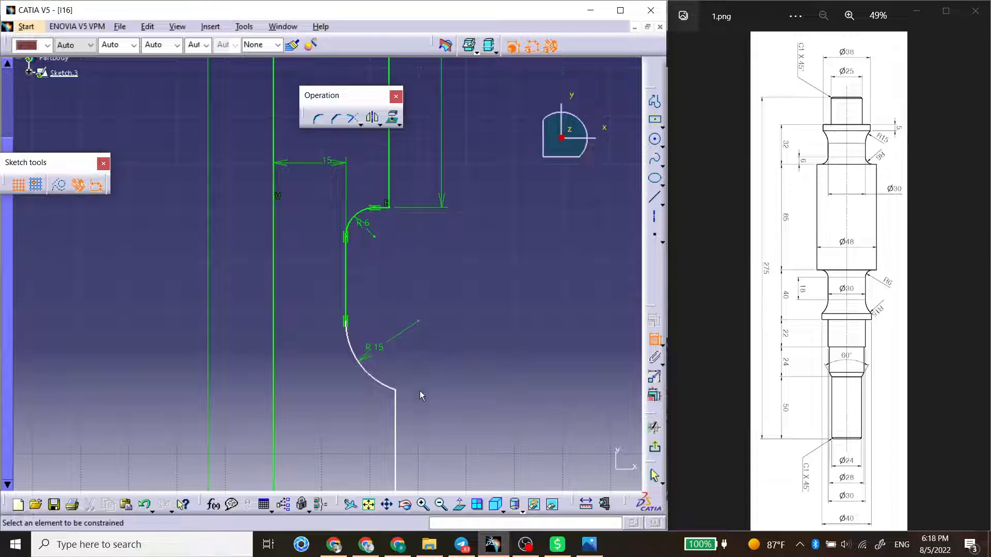
left_click(396, 419)
left_click(274, 407)
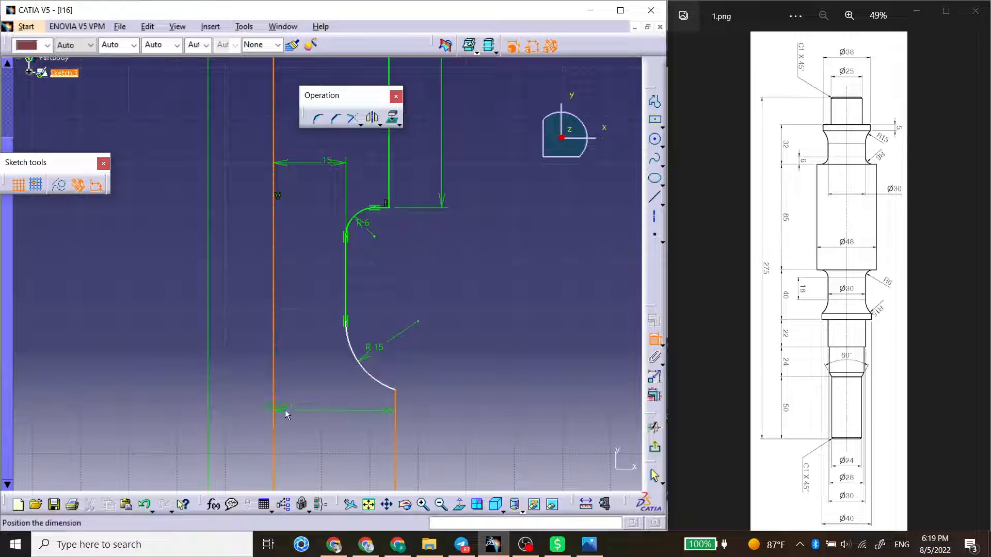
double_click(317, 413)
type("20mm")
key("Return")
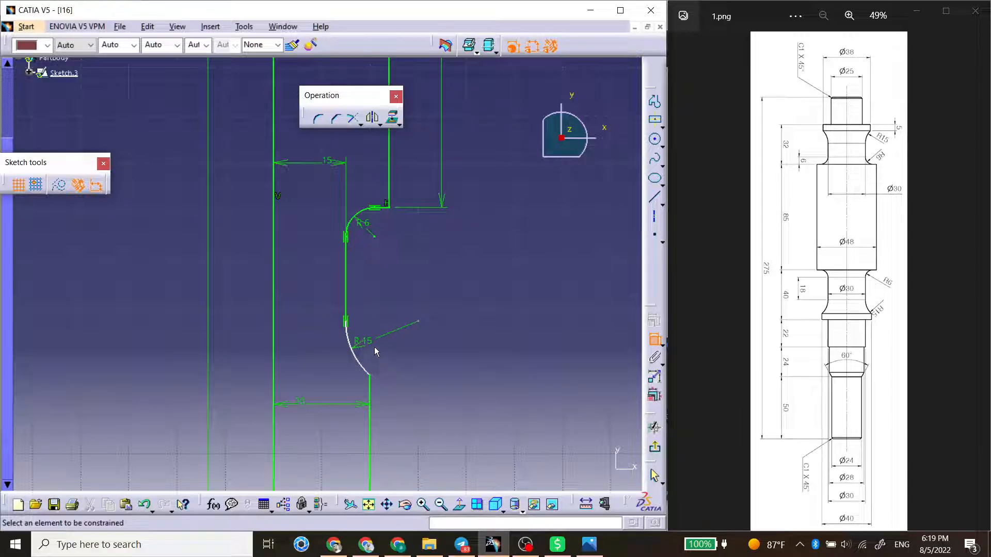
Step: Set the length of the lower neck's vertical line between the two arcs to 18 mm
left_click(346, 293)
double_click(401, 284)
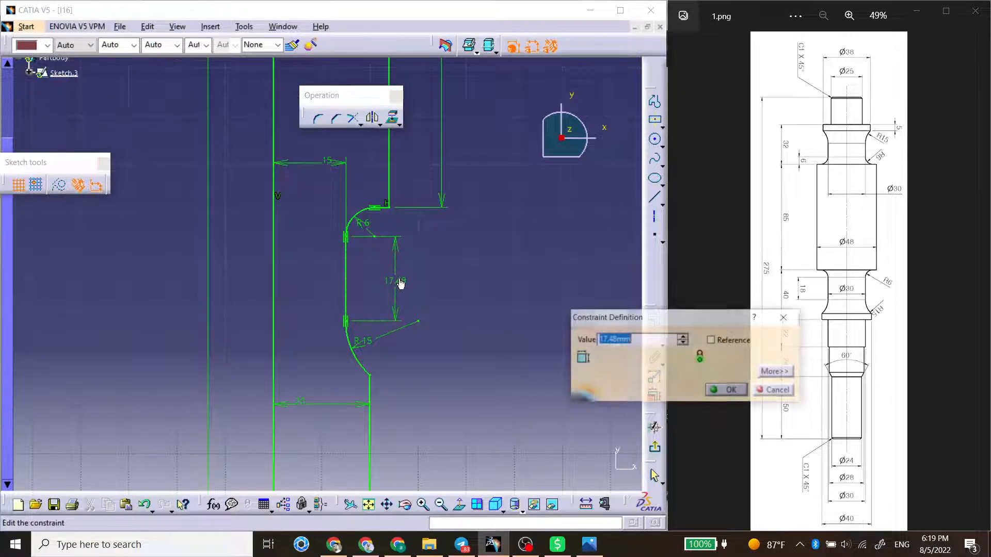
type("18")
key("Return")
Step: Set the vertical distance from the short line at the 85 mm section's lower end to the lower collar's bottom line to 40 mm
middle_click_drag(460, 307, 453, 194)
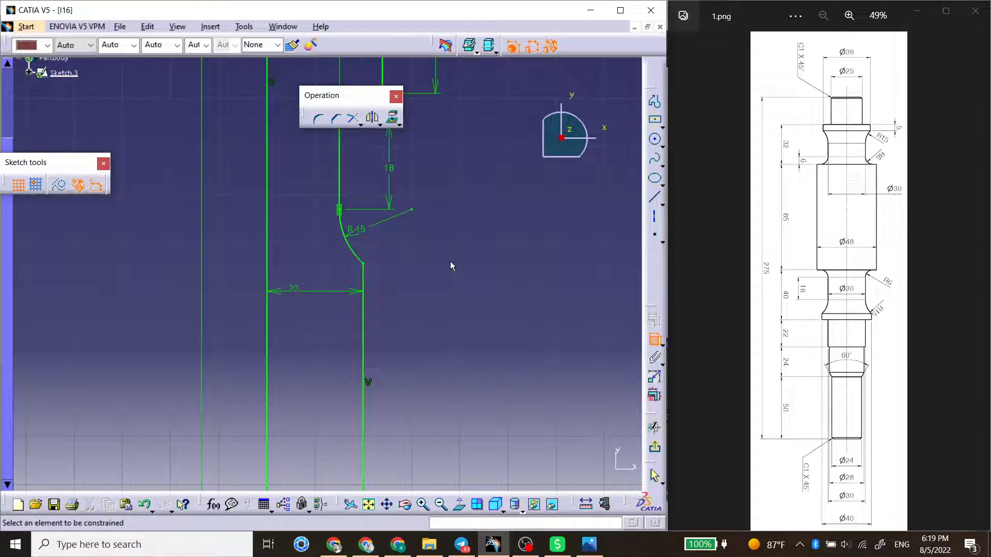
mouse_move(449, 261)
middle_mouse_down()
mouse_move(432, 354)
mouse_move(424, 272)
mouse_move(413, 357)
middle_mouse_up()
left_click(328, 390)
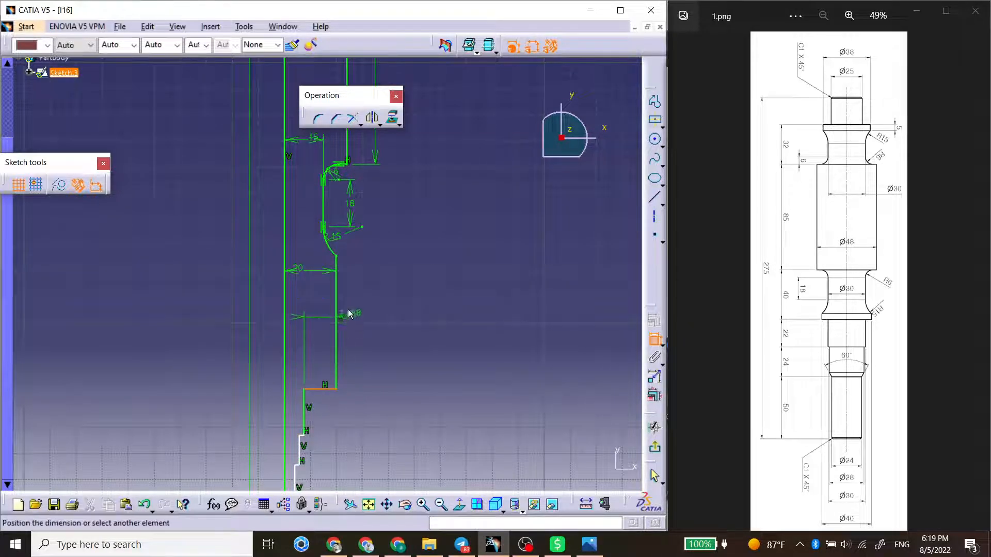
left_click(353, 166)
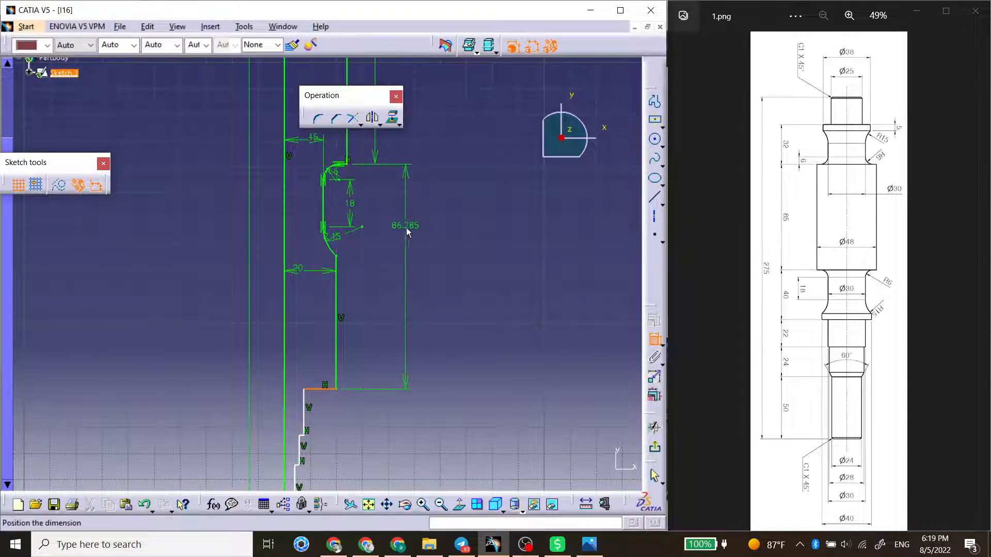
left_click(407, 227)
double_click(410, 227)
type("40")
key("Return")
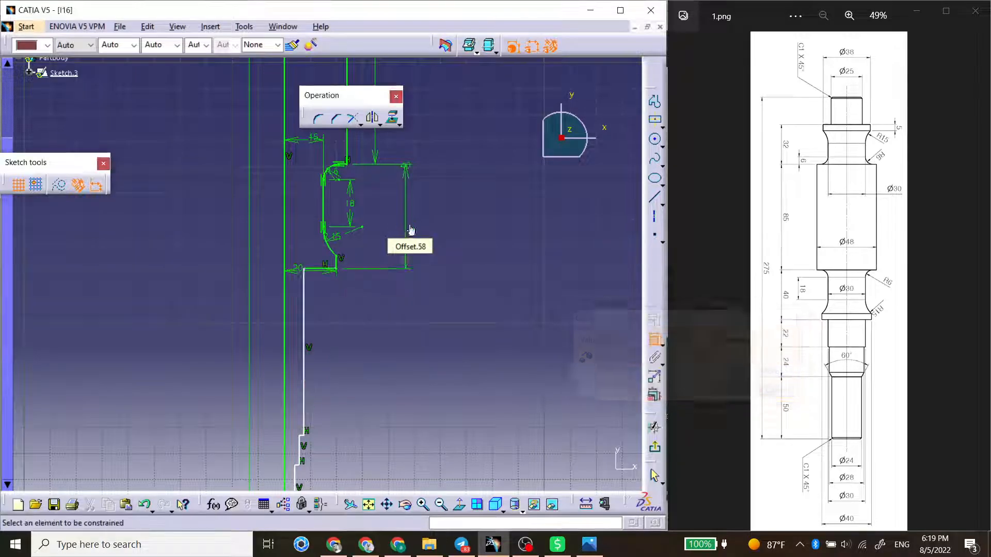
Step: Set the length of the vertical line directly below the lower collar to 22 mm
middle_click_drag(339, 328, 338, 289)
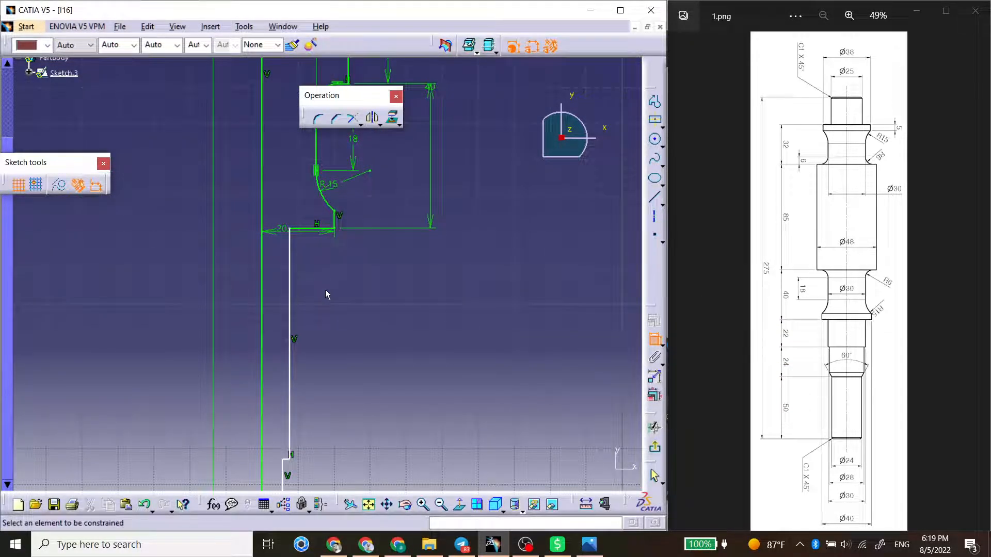
left_click(289, 295)
left_click(396, 294)
double_click(397, 295)
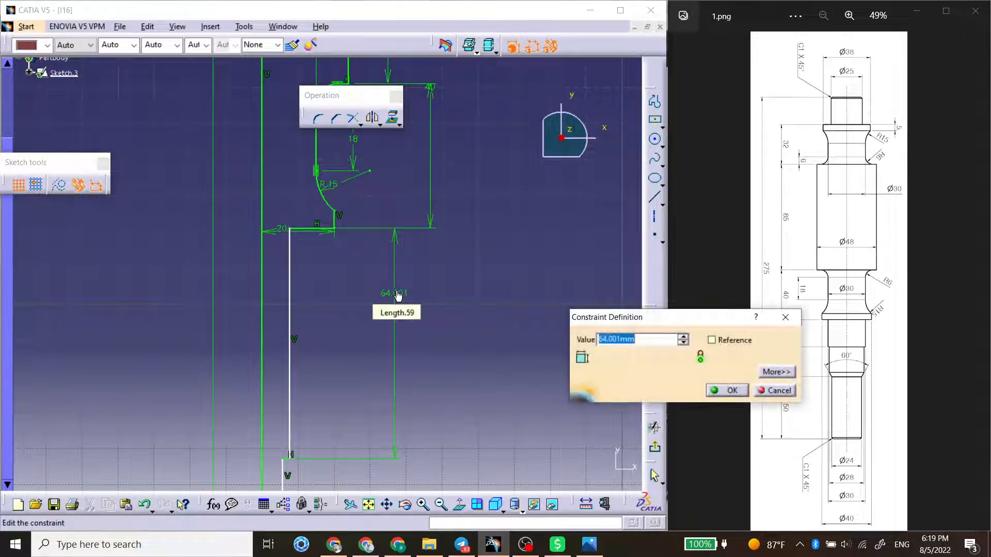
type("22")
key("Return")
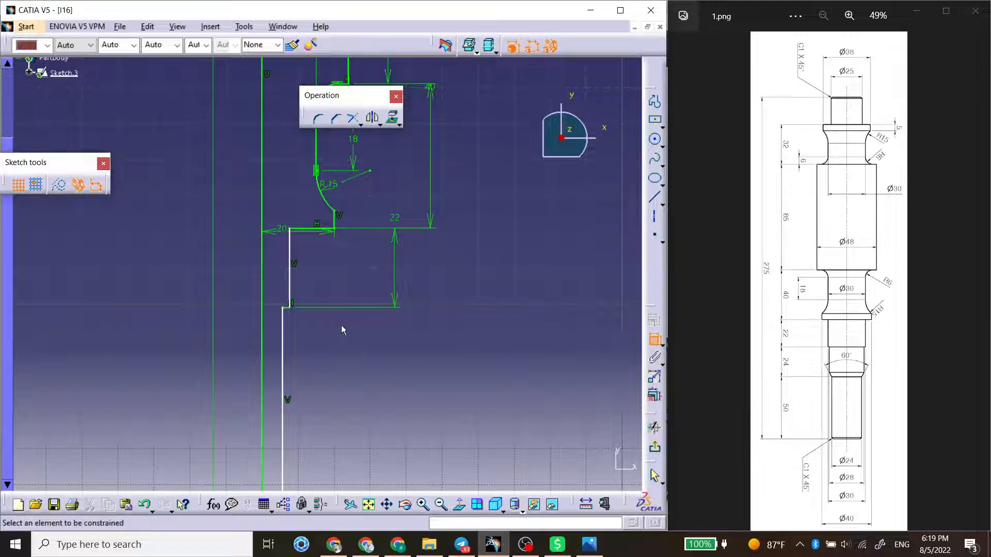
Step: Set the distance between the 22 mm vertical line and the axis line to 15 mm
left_click(290, 277)
left_click(264, 277)
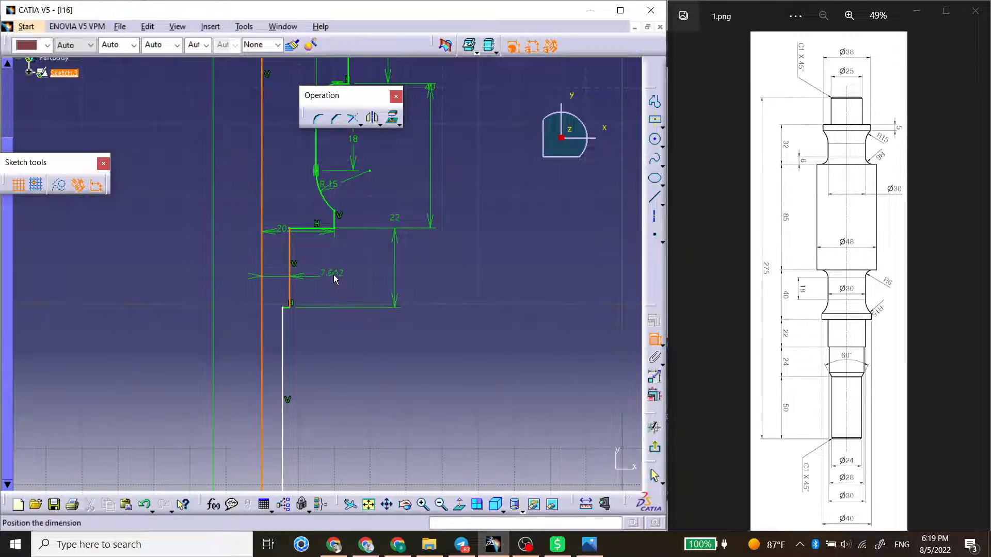
double_click(346, 277)
type("15")
key("Return")
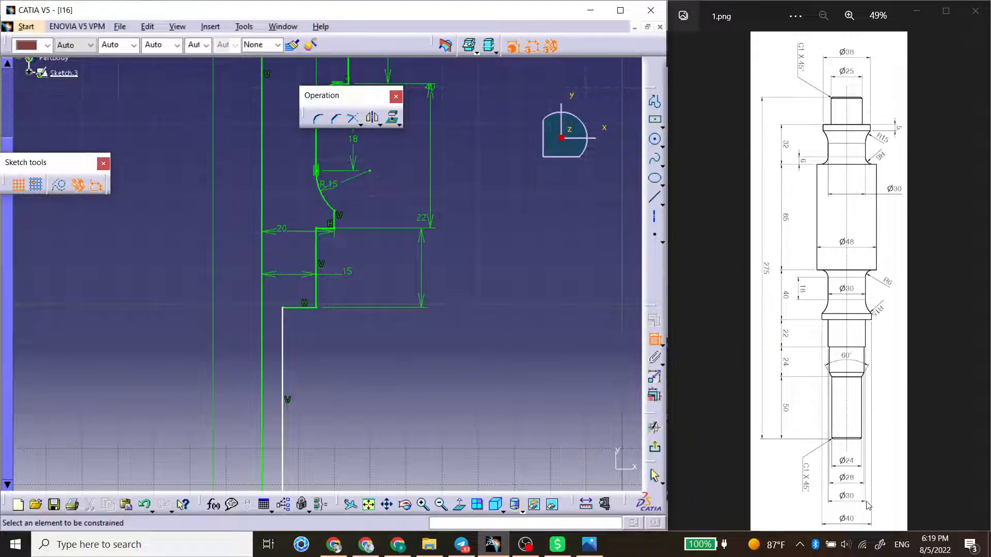
Step: Set the length of the vertical line directly below the 22 mm section to 24 mm
left_click(283, 338)
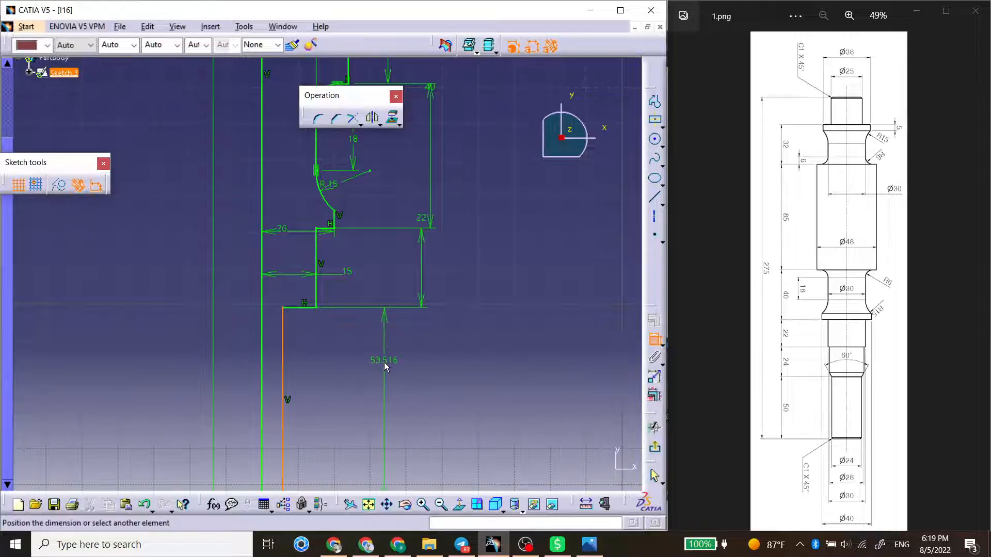
left_click(384, 363)
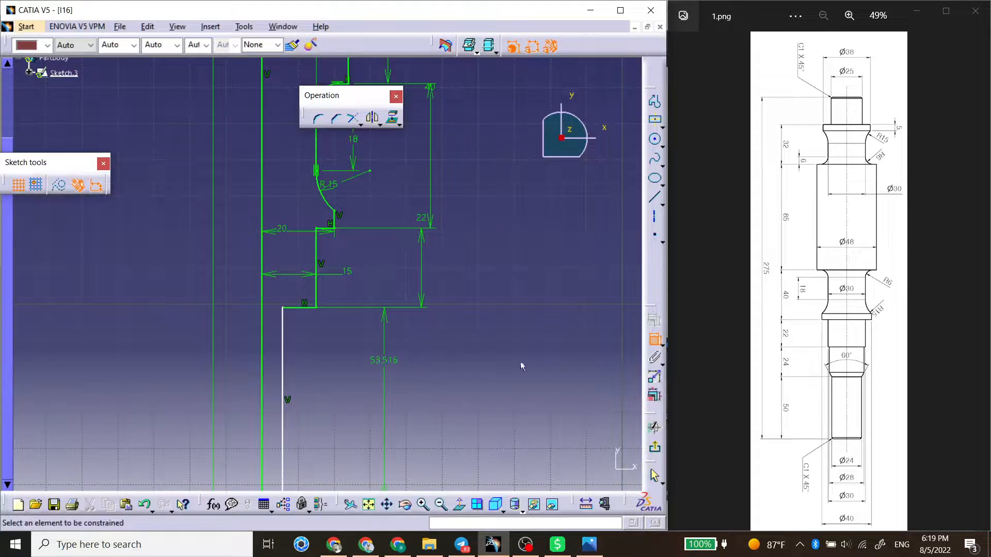
double_click(383, 358)
type("24")
key("Return")
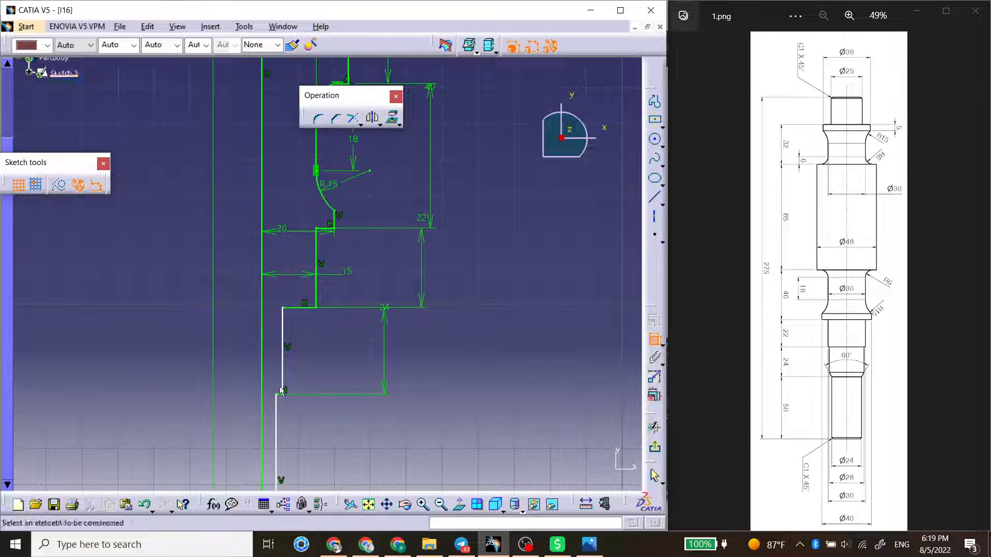
Step: Set the distance between the 24 mm vertical line and the axis line to 14 mm
left_click(283, 384)
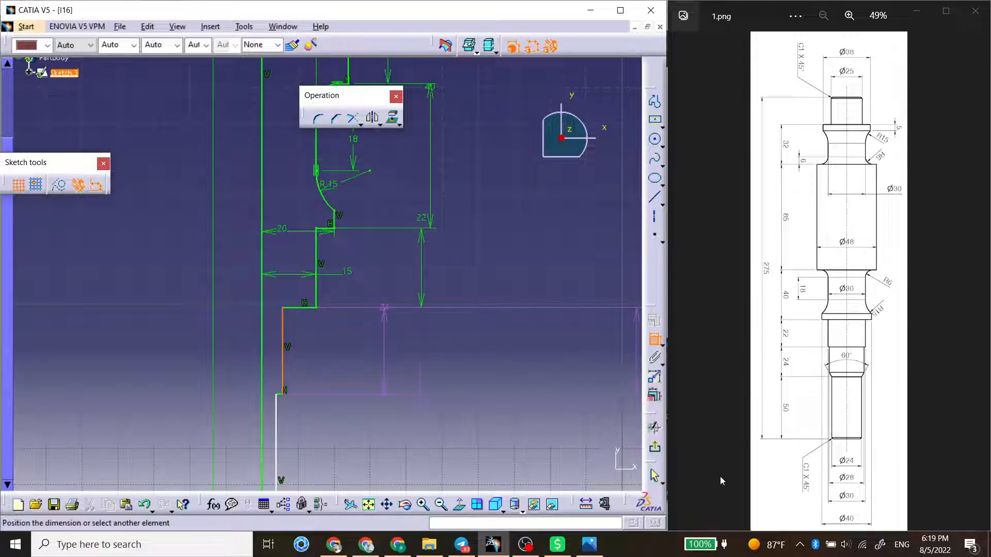
left_click(263, 373)
left_click(323, 370)
double_click(325, 366)
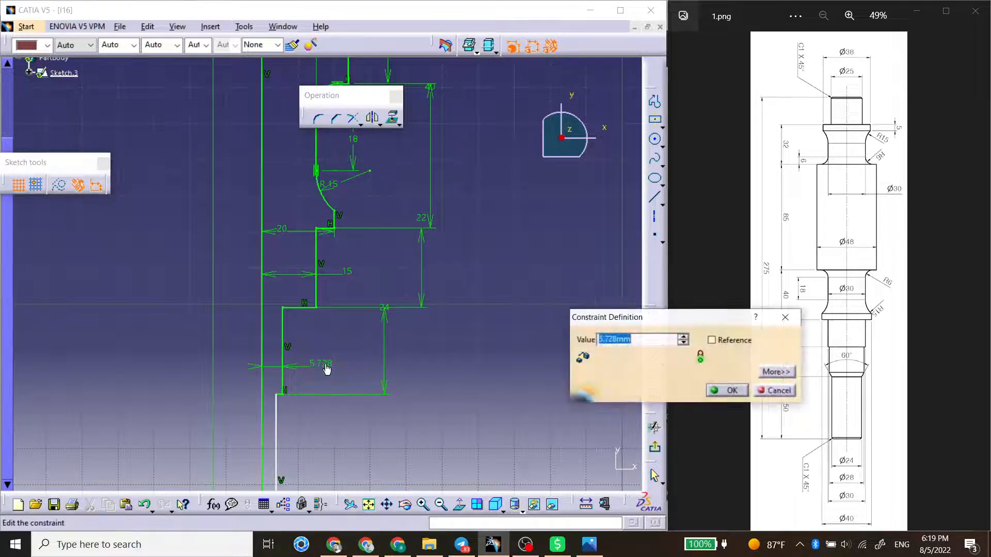
type("14")
key("Return")
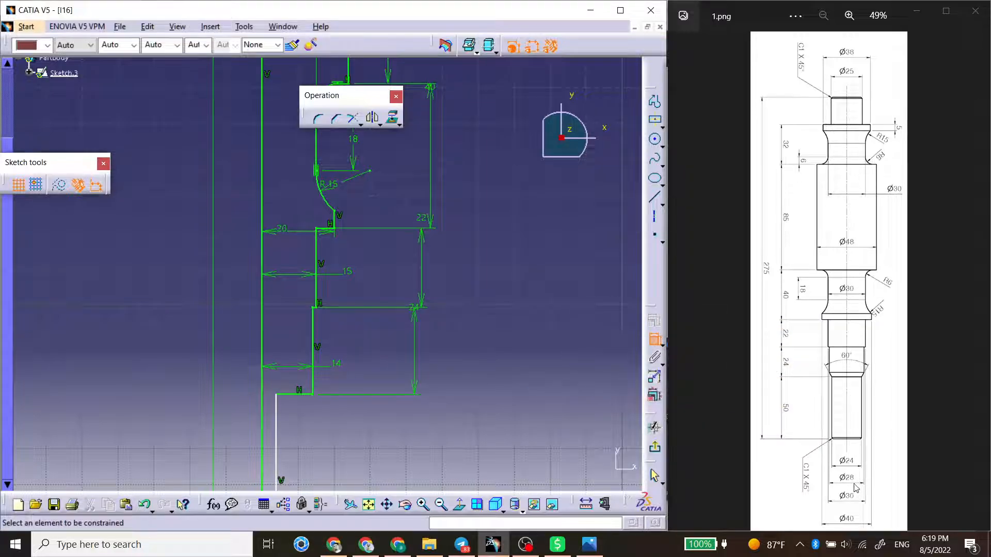
Step: Dimension the distance between the lowest vertical line and the axis line and set it to 12 mm
middle_click_drag(327, 401, 320, 334)
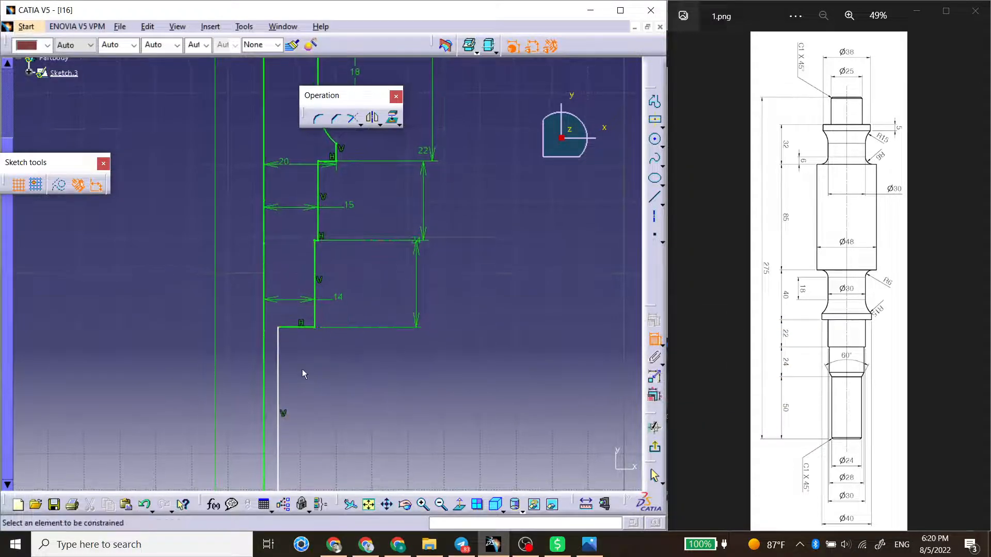
left_click(282, 371)
left_click(265, 362)
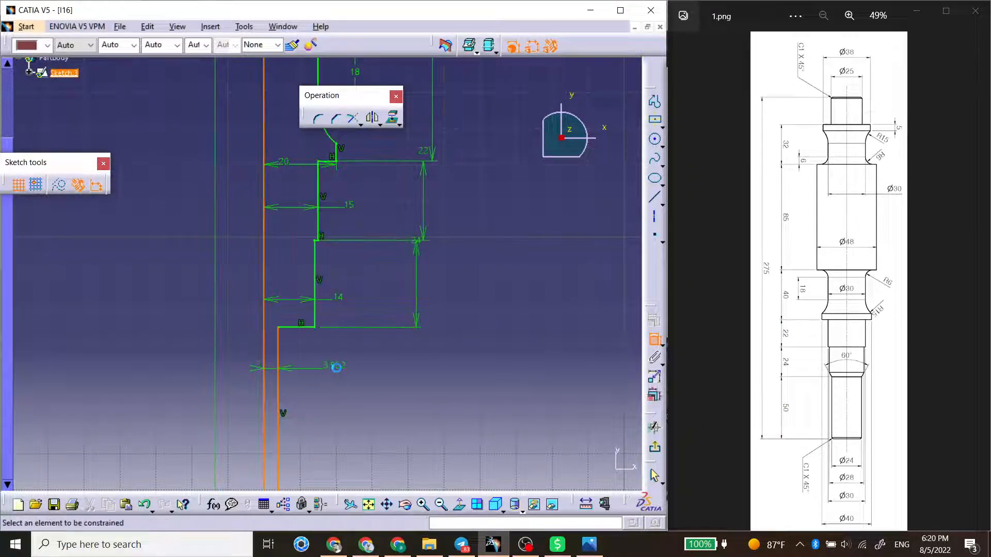
double_click(341, 367)
type("14")
key("Return")
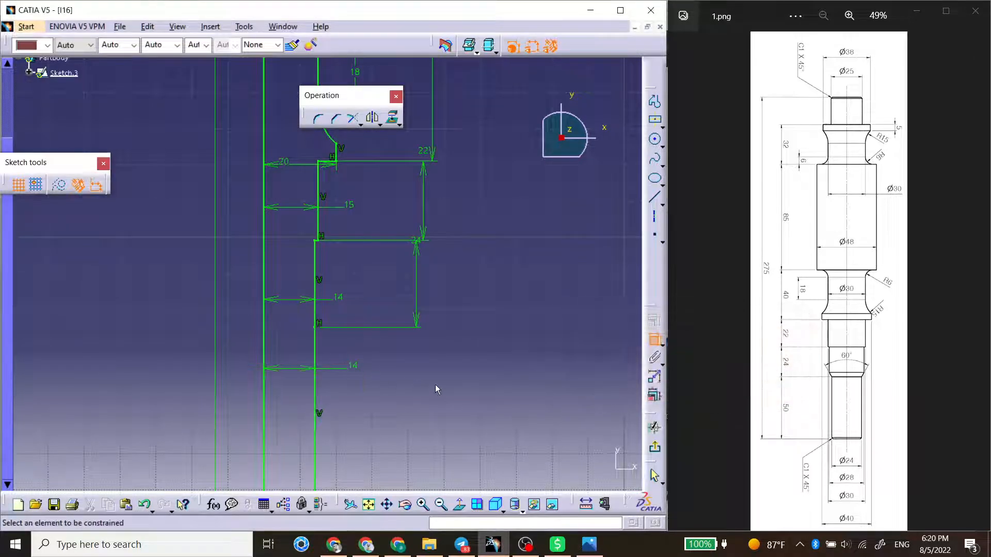
middle_click_drag(399, 380, 407, 345)
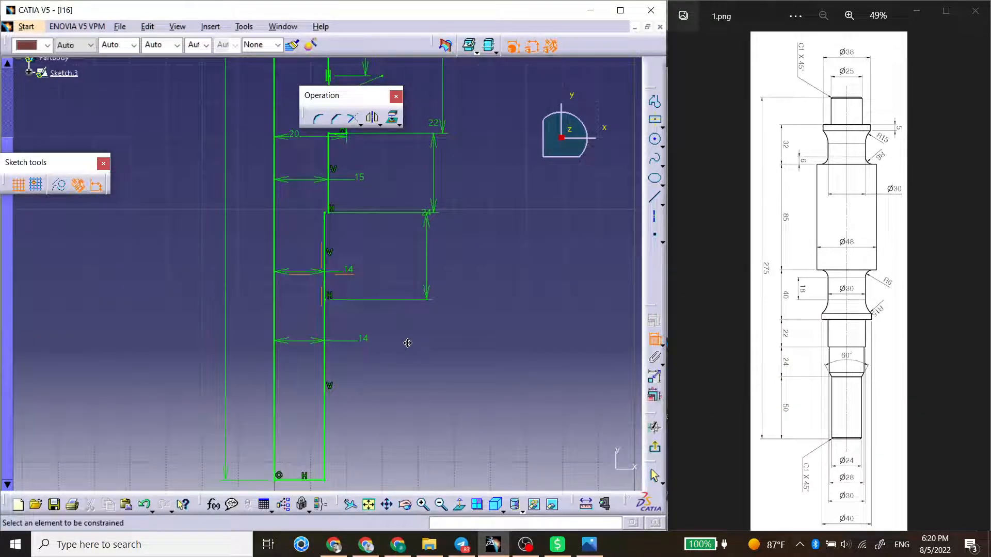
double_click(365, 344)
type("12")
key("Return")
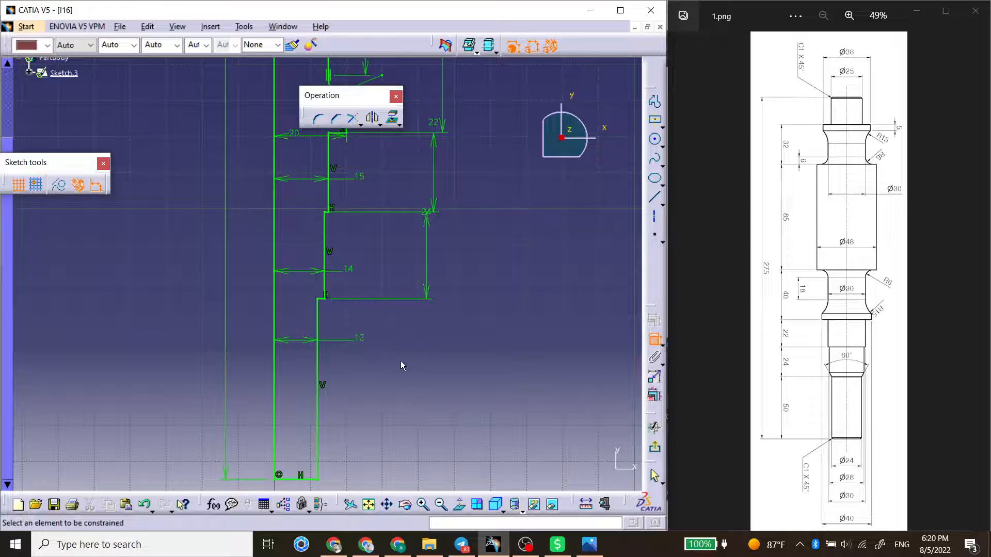
Step: Start a chamfer on the outer corner at the lower end of the 24 mm section with an angle of 60 degrees
mouse_move(401, 363)
middle_mouse_down()
mouse_move(390, 360)
mouse_move(391, 304)
mouse_move(356, 347)
mouse_move(341, 299)
middle_mouse_up()
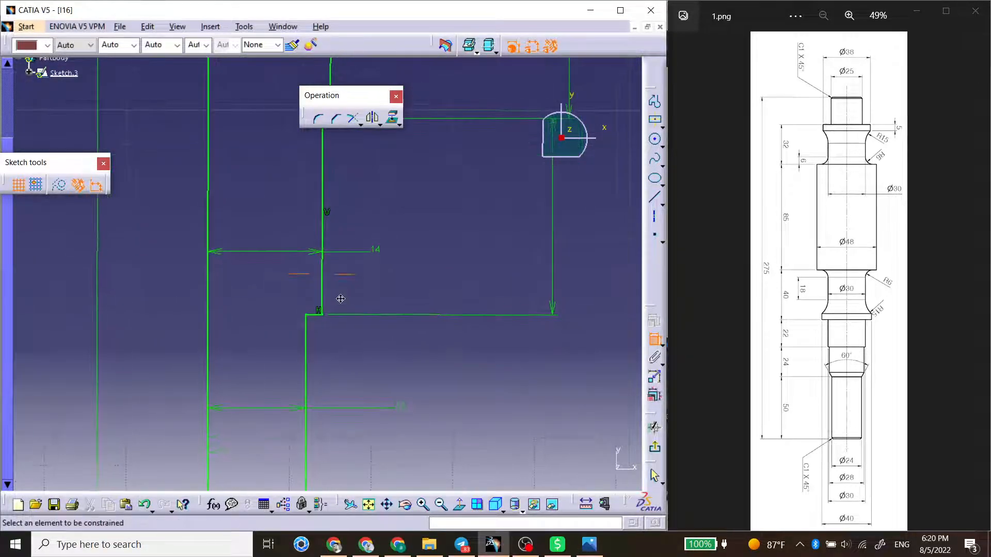
left_click(842, 372)
scroll(843, 373, "up", 5)
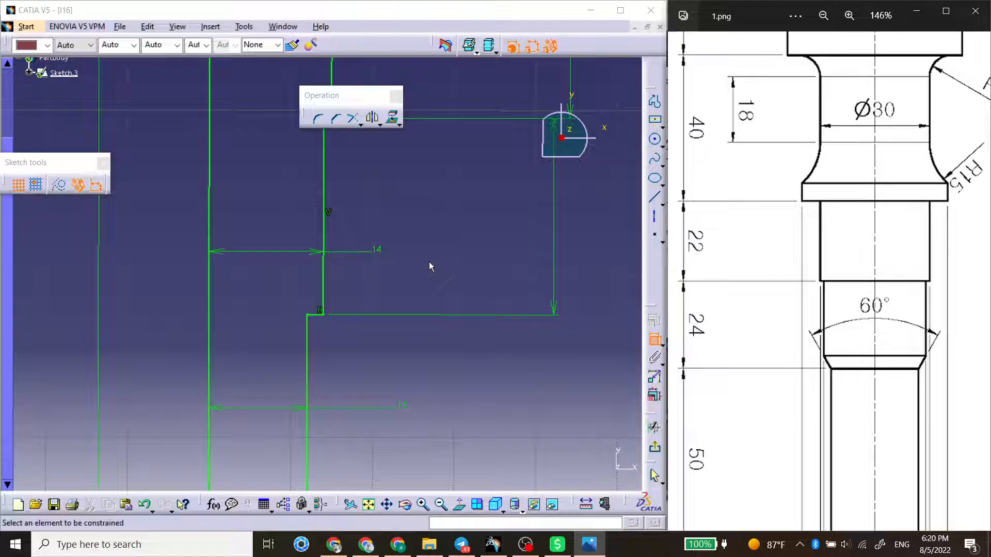
mouse_move(411, 283)
middle_mouse_down()
mouse_move(407, 261)
mouse_move(373, 320)
middle_mouse_up()
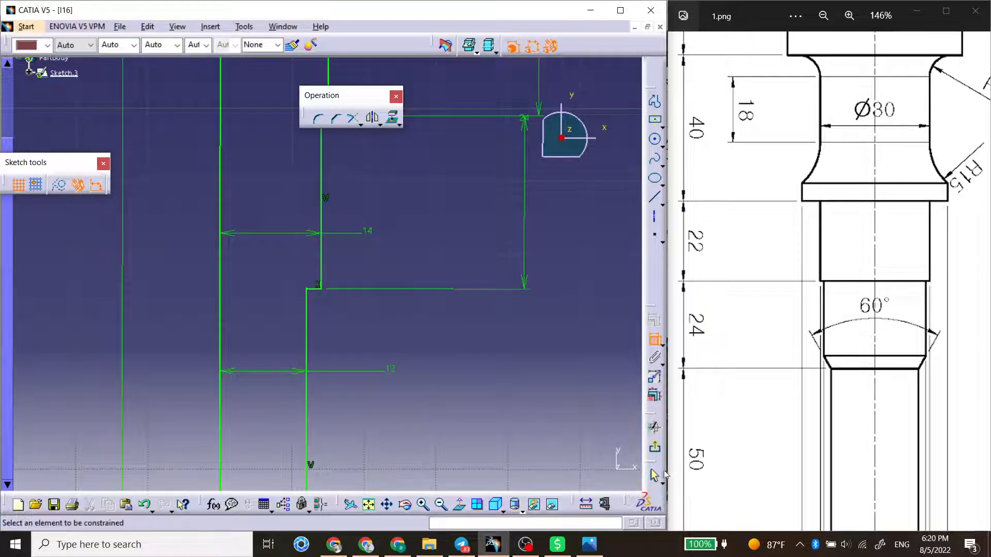
left_click_drag(655, 462, 654, 419)
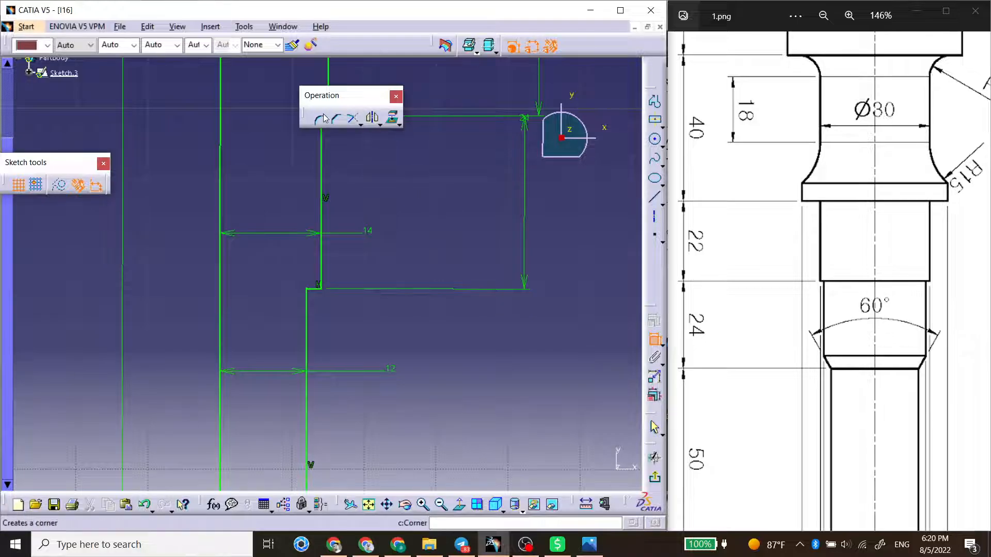
left_click(323, 118)
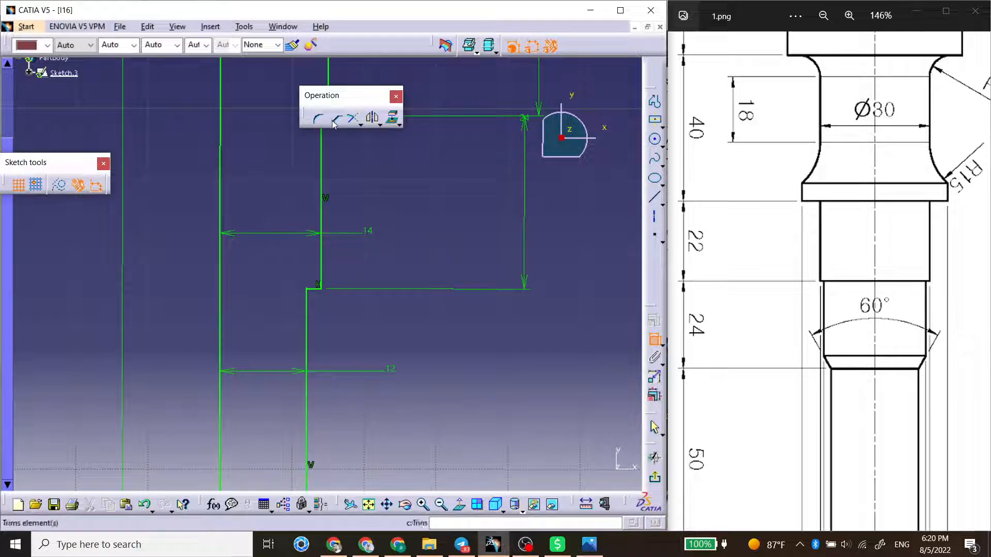
left_click(322, 285)
left_click(302, 184)
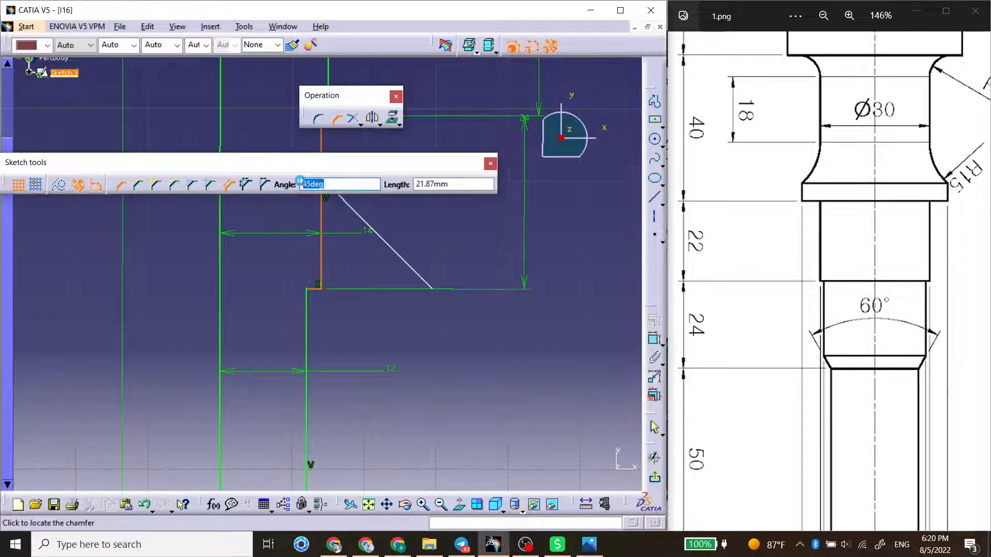
type("60")
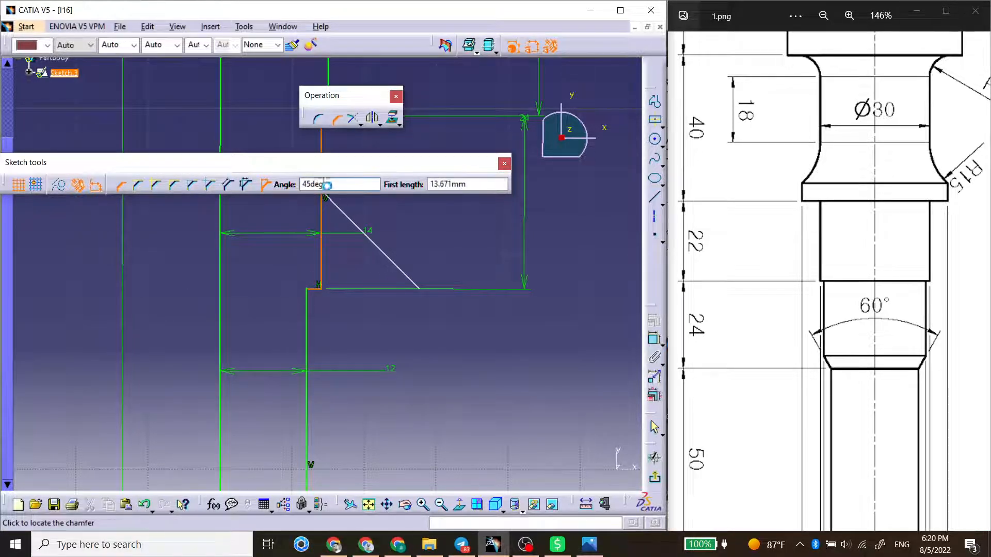
left_click_drag(325, 184, 288, 186)
key("Return")
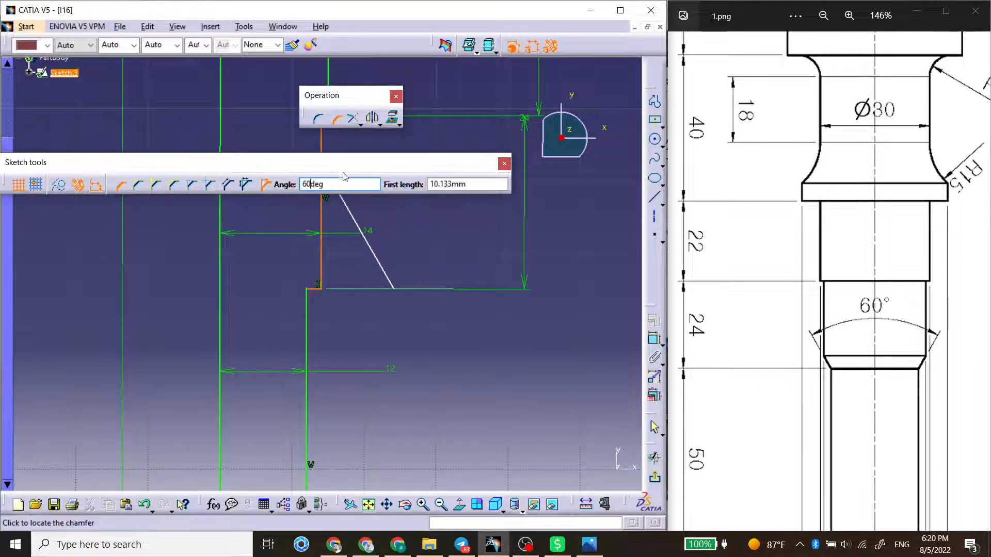
Step: Flip the chamfer toward the axis and create it with a first length of 2 mm
left_click_drag(298, 176, 262, 184)
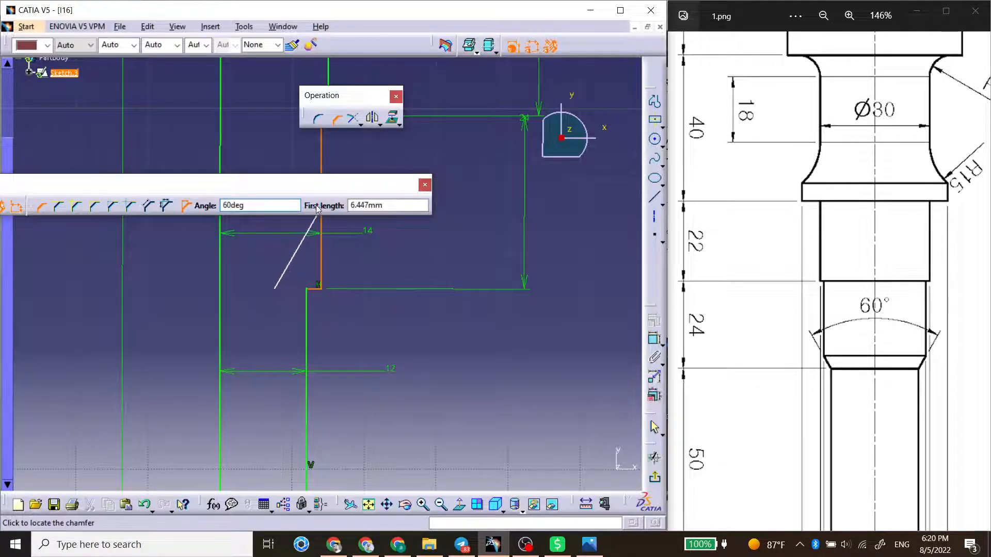
left_click(348, 203)
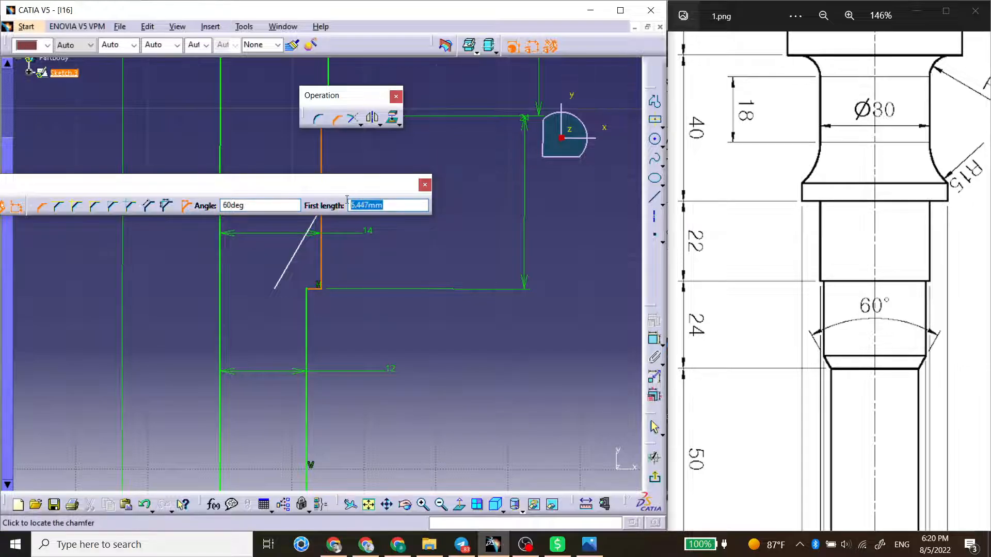
type("2")
key("Return")
key("Return")
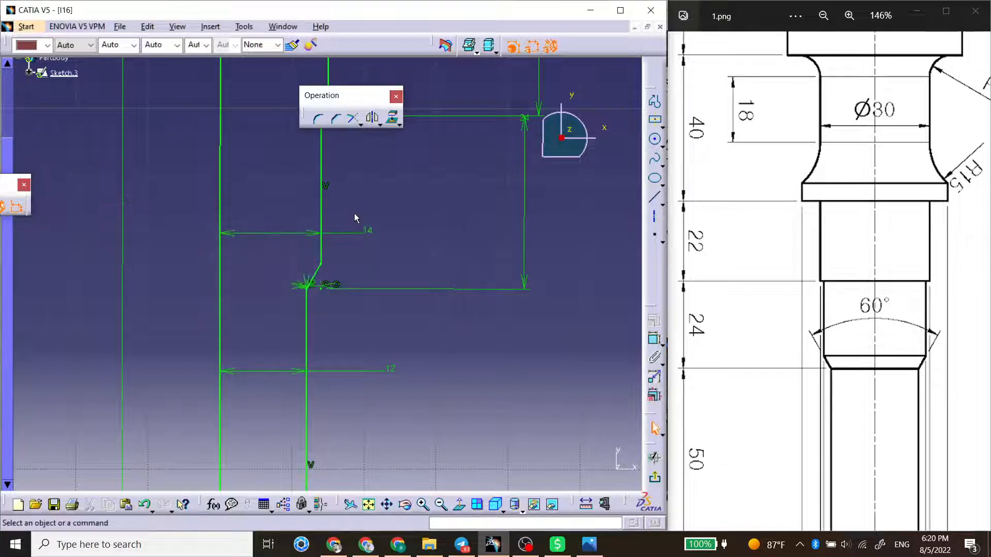
Step: Chamfer the outer corner at the profile's lower end at 45 degrees with a first length of 4 mm
left_click_drag(904, 429, 841, 268)
left_click_drag(759, 432, 811, 344)
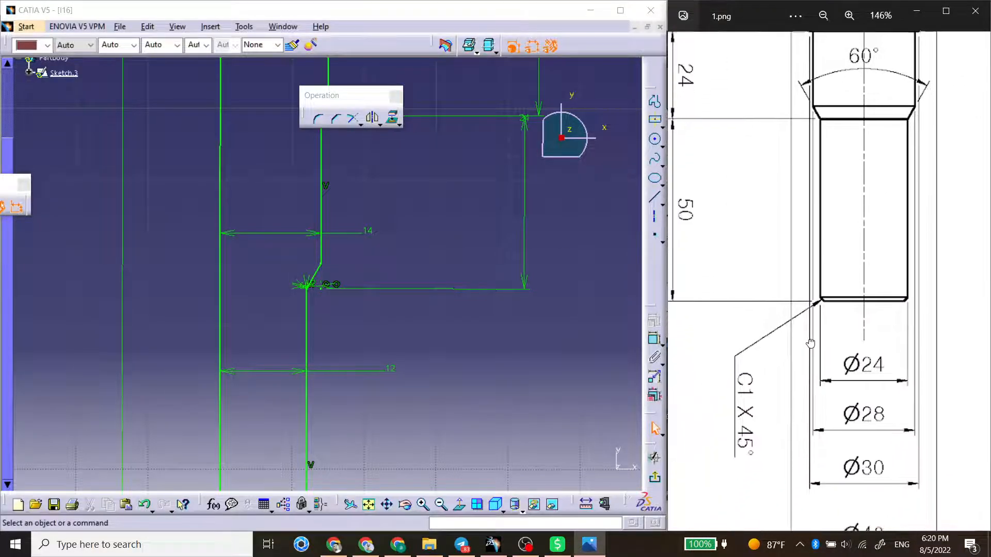
left_click(401, 339)
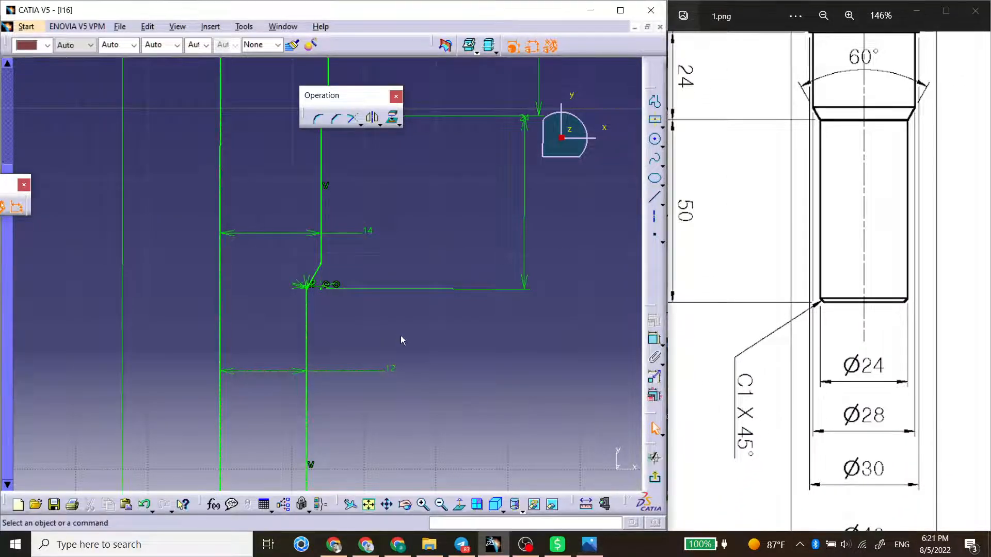
middle_click_drag(432, 387, 452, 116)
left_click(354, 119)
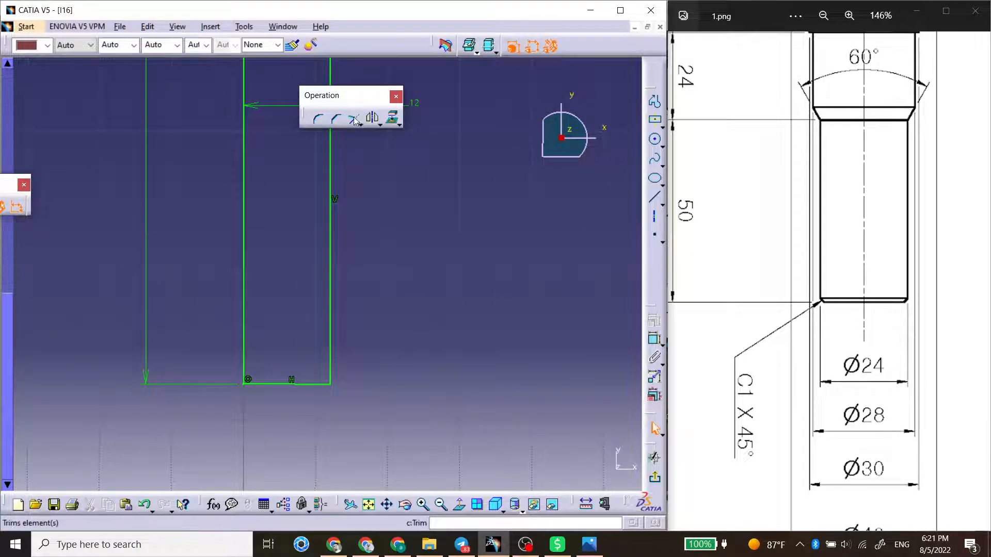
left_click(336, 119)
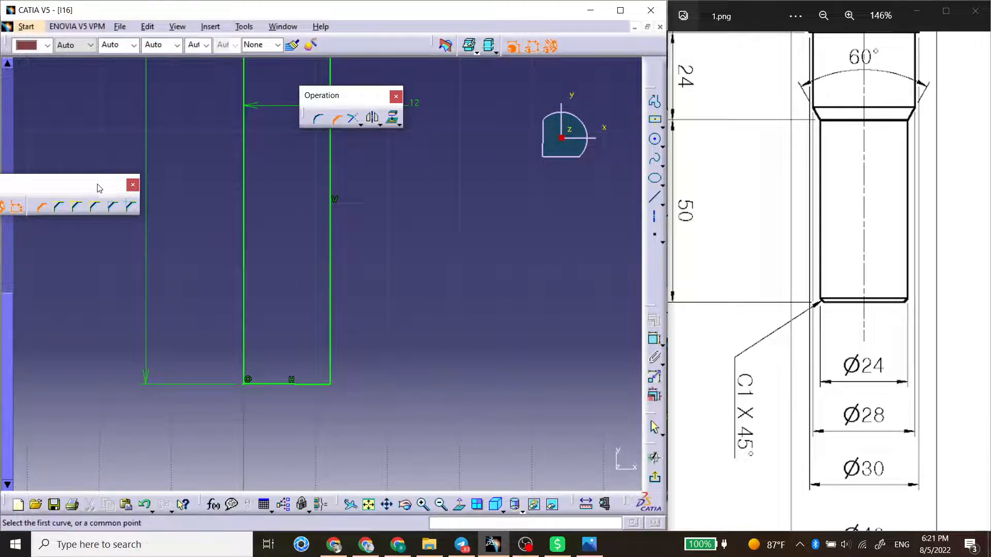
left_click_drag(97, 188, 283, 194)
left_click(331, 384)
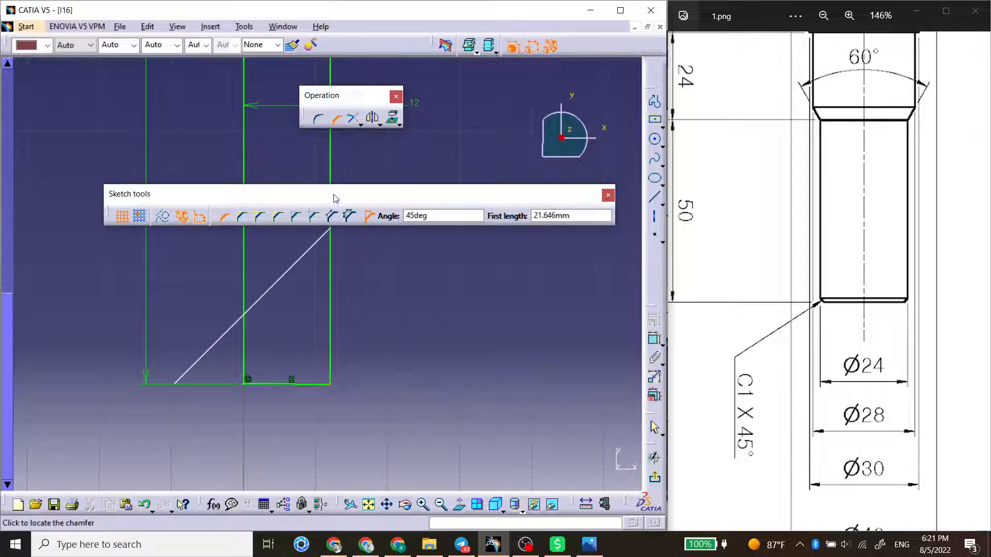
left_click_drag(220, 199, 100, 205)
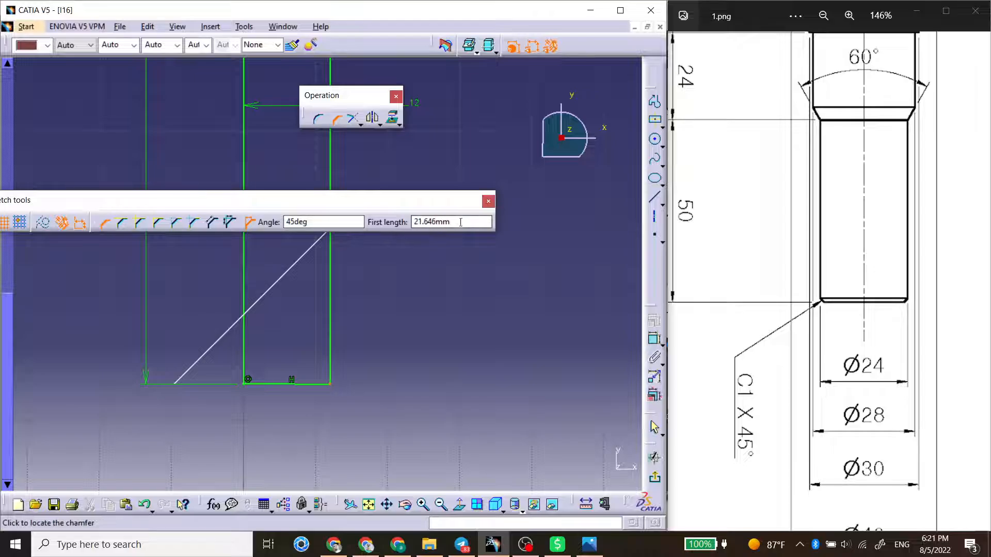
left_click_drag(460, 222, 407, 221)
type("4")
key("Return")
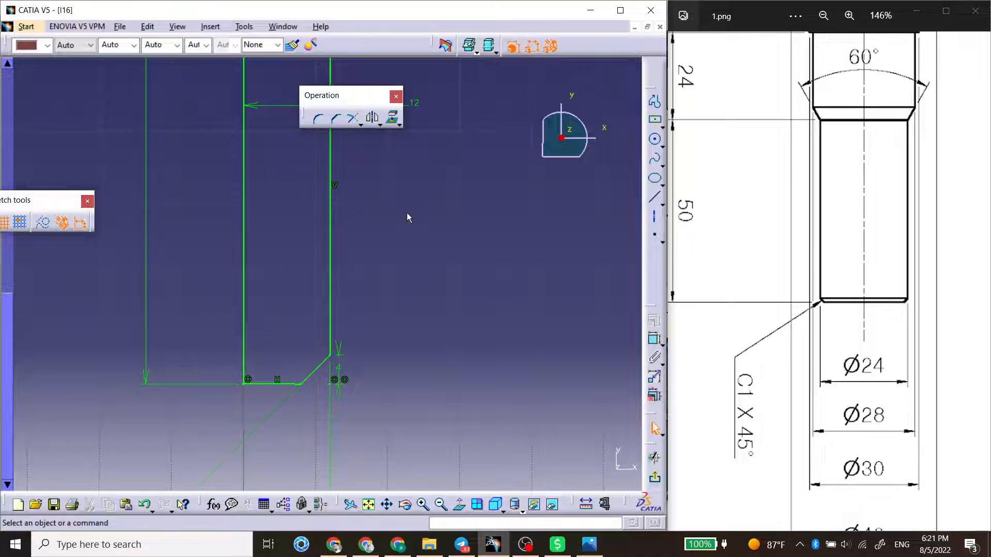
Step: Set the first length of the chamfer at the profile's lower end to 1 mm
mouse_move(319, 389)
middle_mouse_down()
mouse_move(355, 265)
mouse_move(354, 305)
middle_mouse_up()
left_click(355, 265)
double_click(355, 252)
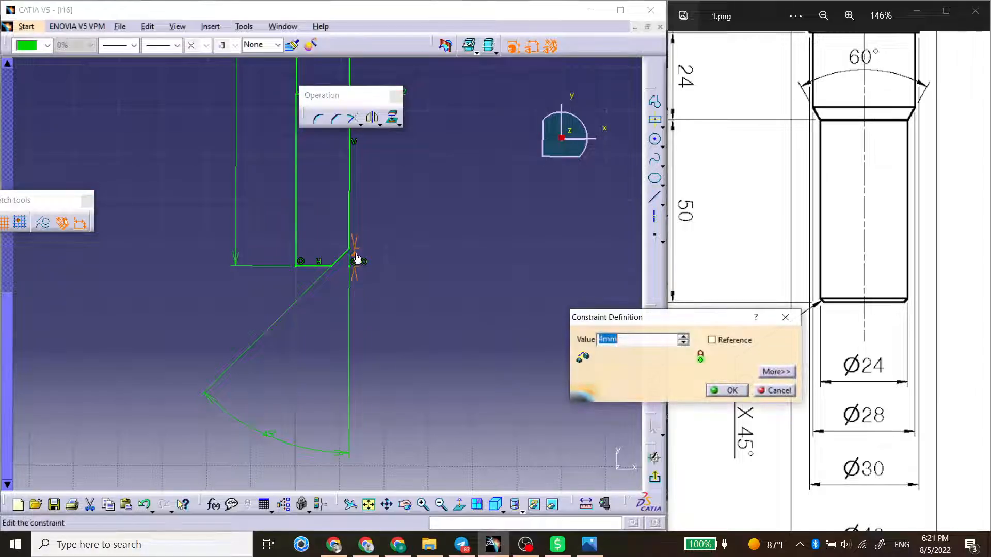
type("1")
key("Return")
Step: Chamfer the outer corner at the profile's upper end at 45 degrees with a first length of 1 mm
mouse_move(409, 195)
middle_mouse_down()
mouse_move(408, 309)
mouse_move(383, 292)
mouse_move(383, 318)
middle_mouse_up()
mouse_move(796, 209)
left_mouse_down()
mouse_move(794, 308)
mouse_move(805, 274)
left_mouse_up()
left_click_drag(802, 165, 789, 384)
left_click_drag(778, 229, 788, 443)
left_click_drag(760, 254, 756, 411)
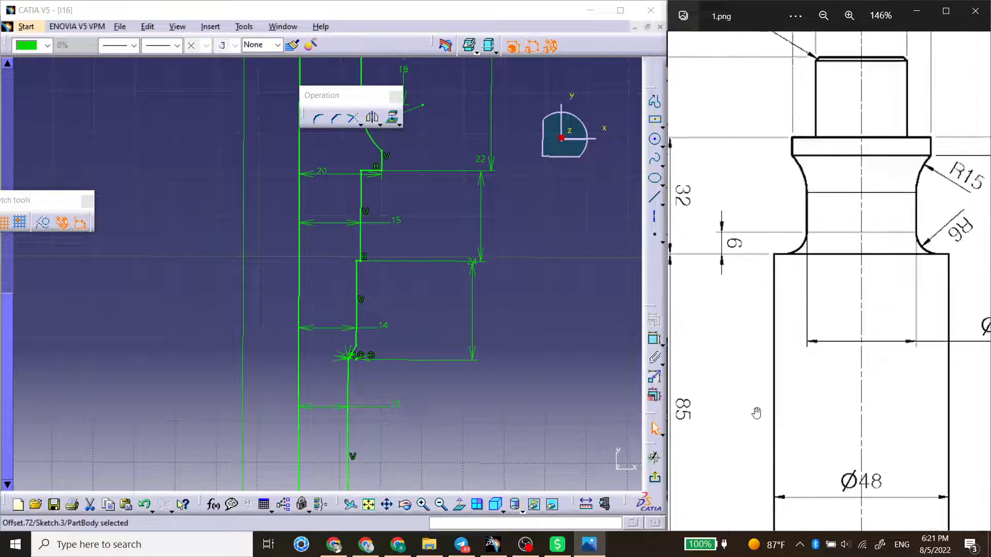
left_click_drag(741, 286, 750, 425)
scroll(441, 310, "up", 2)
middle_click_drag(445, 303, 447, 458)
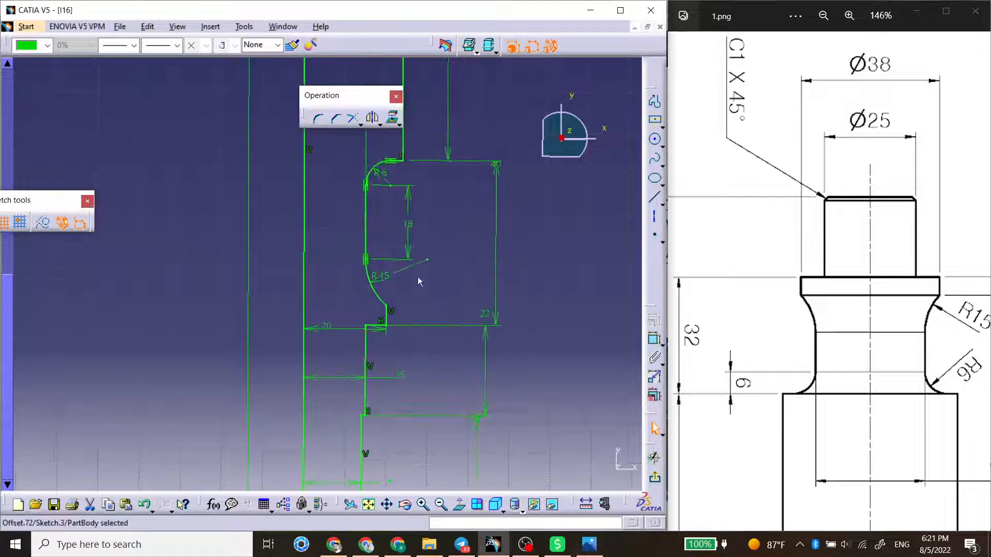
middle_click_drag(418, 258, 444, 495)
middle_click_drag(444, 350, 442, 485)
mouse_move(435, 248)
middle_mouse_down()
mouse_move(433, 399)
mouse_move(464, 552)
middle_mouse_up()
mouse_move(445, 303)
middle_mouse_down()
mouse_move(438, 315)
mouse_move(404, 296)
mouse_move(290, 298)
middle_mouse_up()
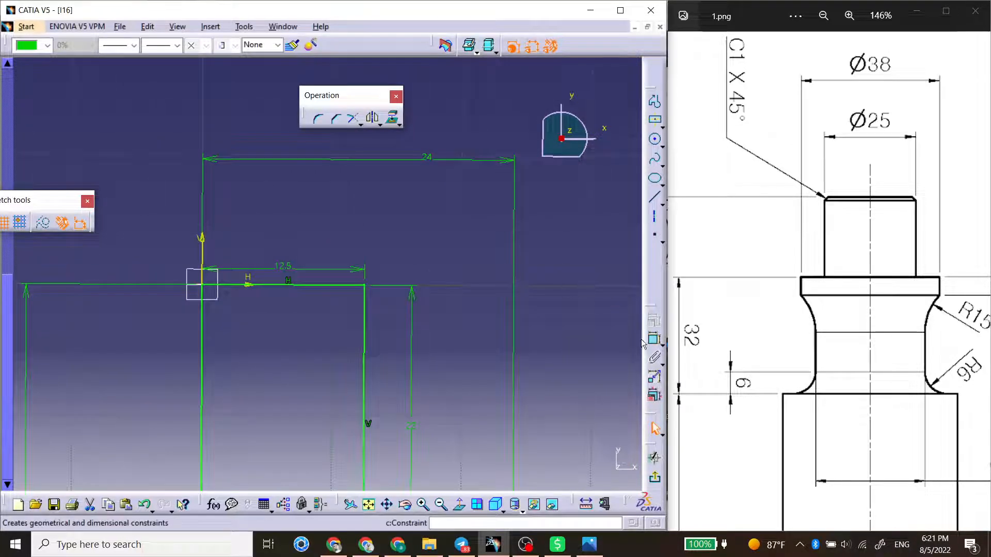
left_click(338, 125)
left_click(364, 304)
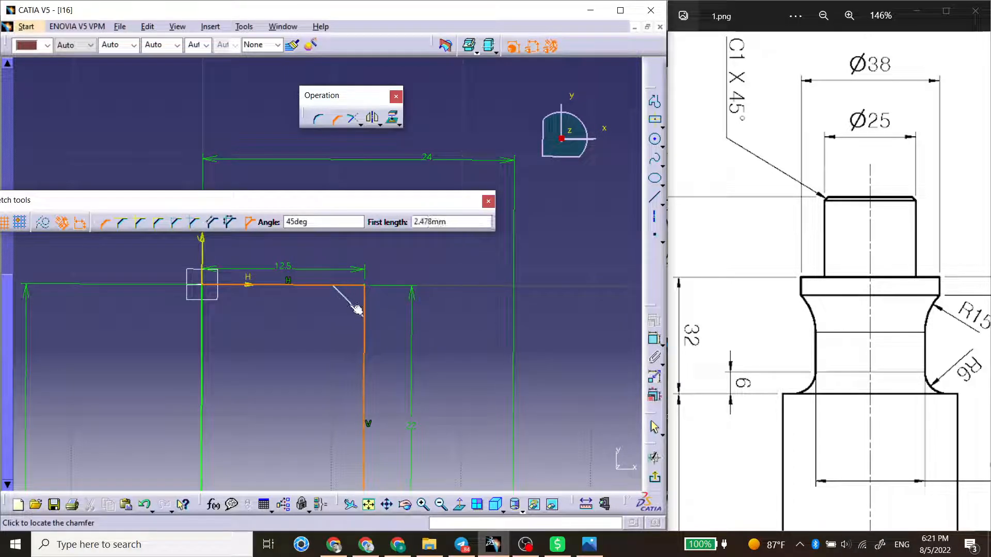
key("Tab")
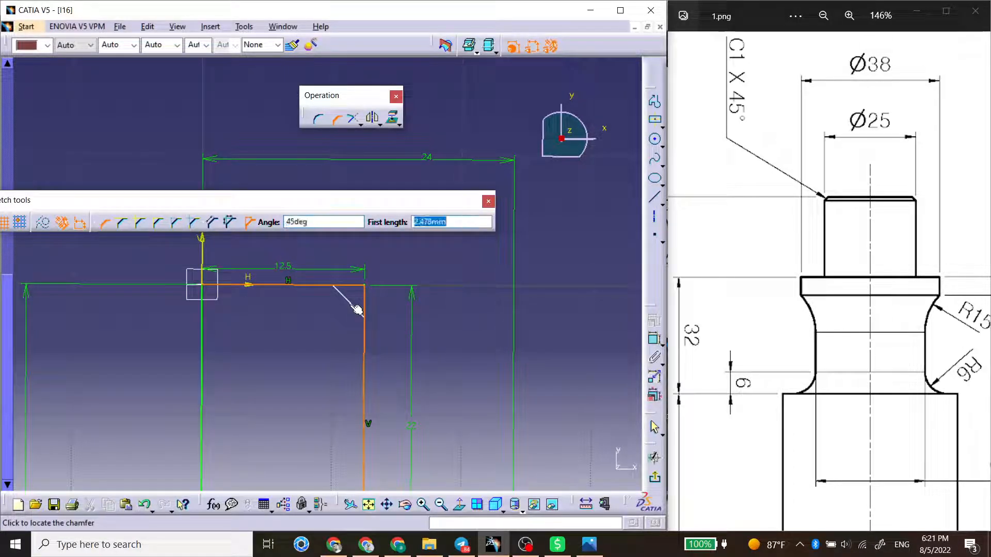
type("1")
key("Return")
left_click(371, 303)
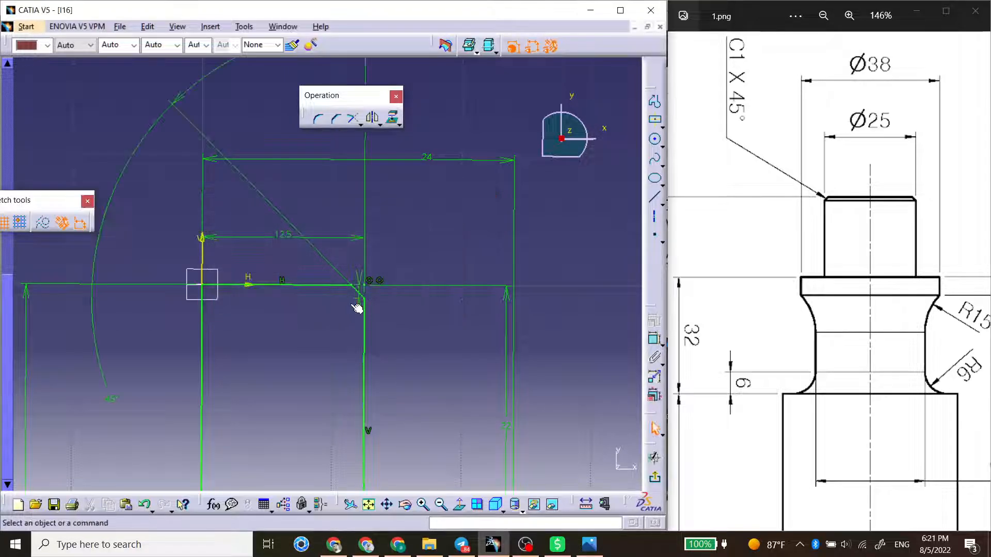
Step: Exit the sketch and revolve the half profile 360 degrees about its long straight axis edge with the Shaft feature
mouse_move(396, 330)
middle_mouse_down()
mouse_move(342, 360)
mouse_move(381, 336)
middle_mouse_up()
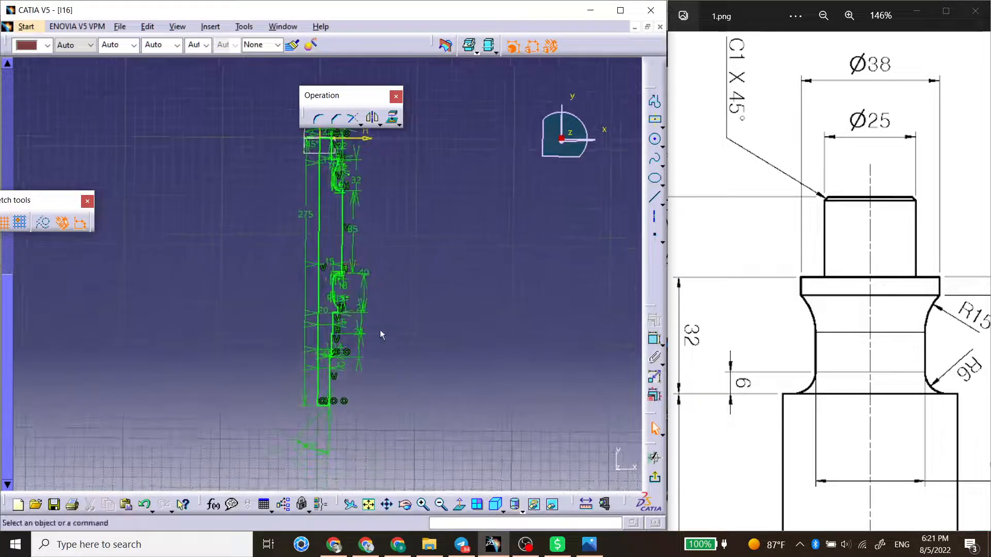
left_click(654, 478)
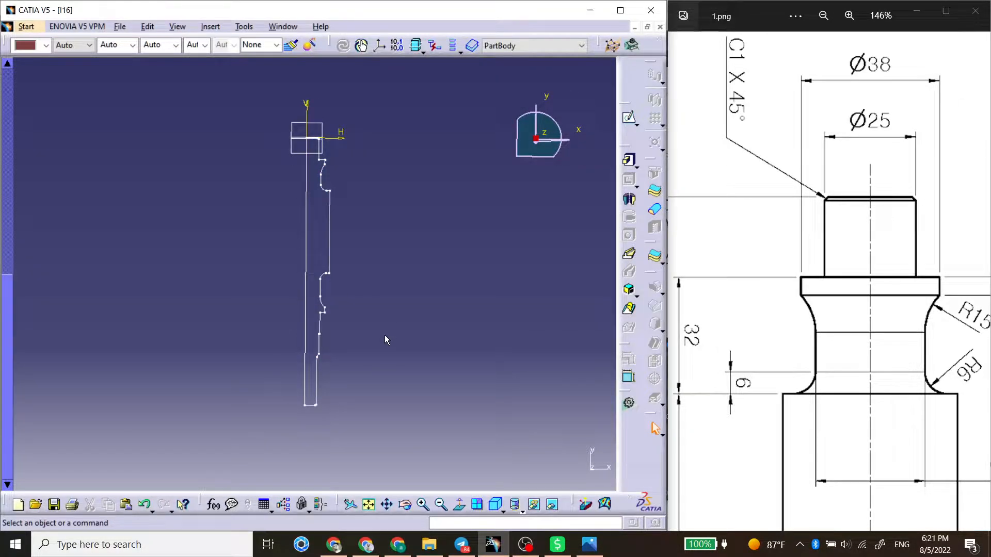
left_click(629, 199)
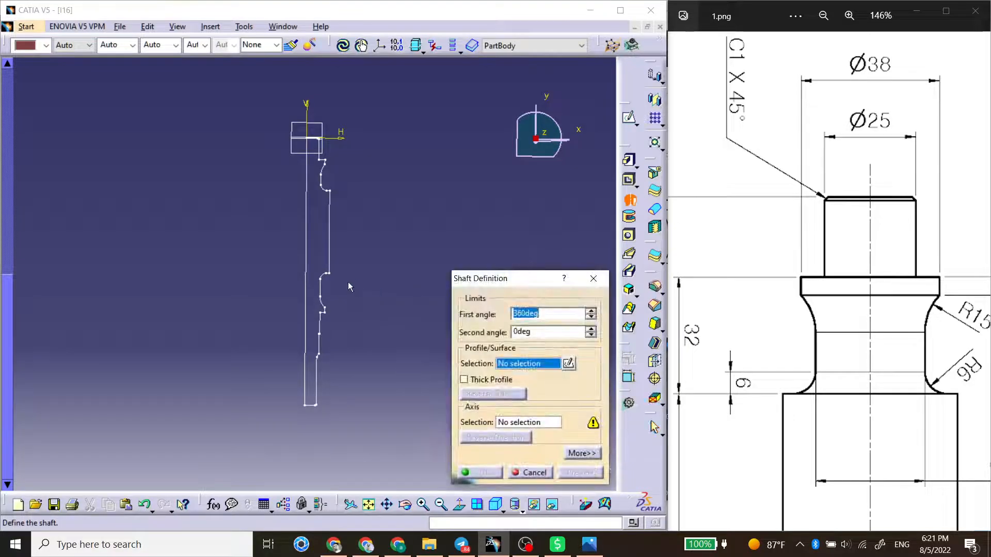
left_click(312, 251)
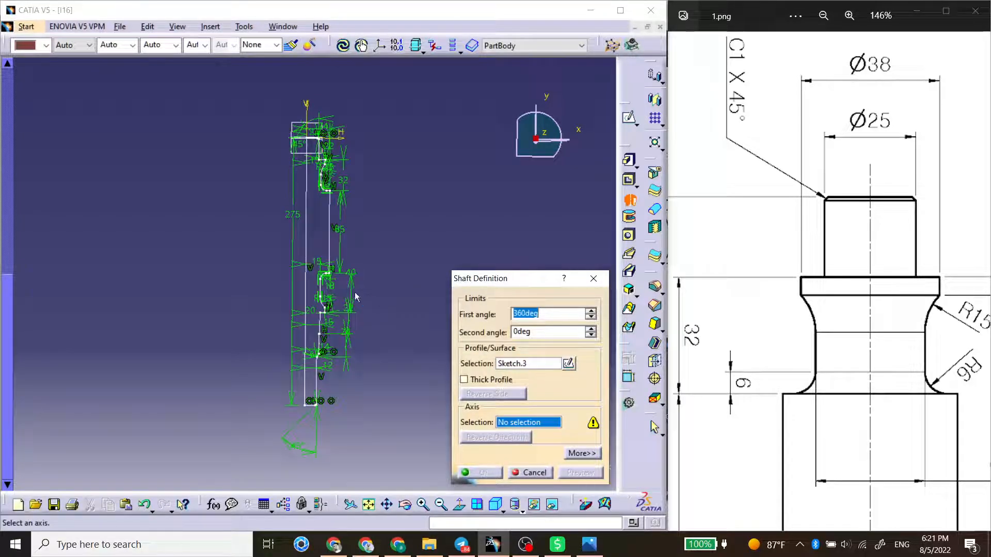
left_click(312, 241)
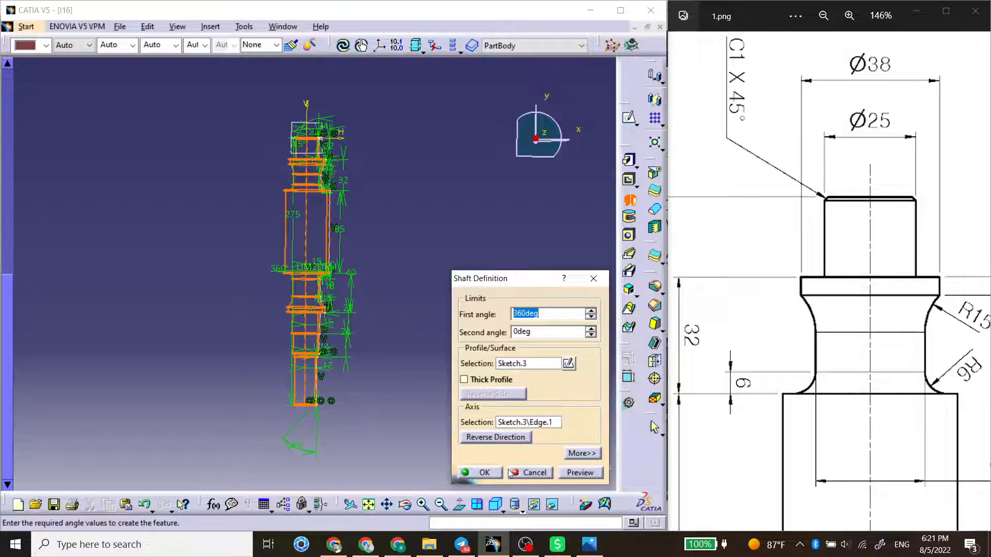
left_click(476, 473)
left_click(363, 396)
middle_click_drag(352, 416, 181, 278)
middle_click_drag(467, 216, 367, 398)
middle_click_drag(301, 214, 385, 214)
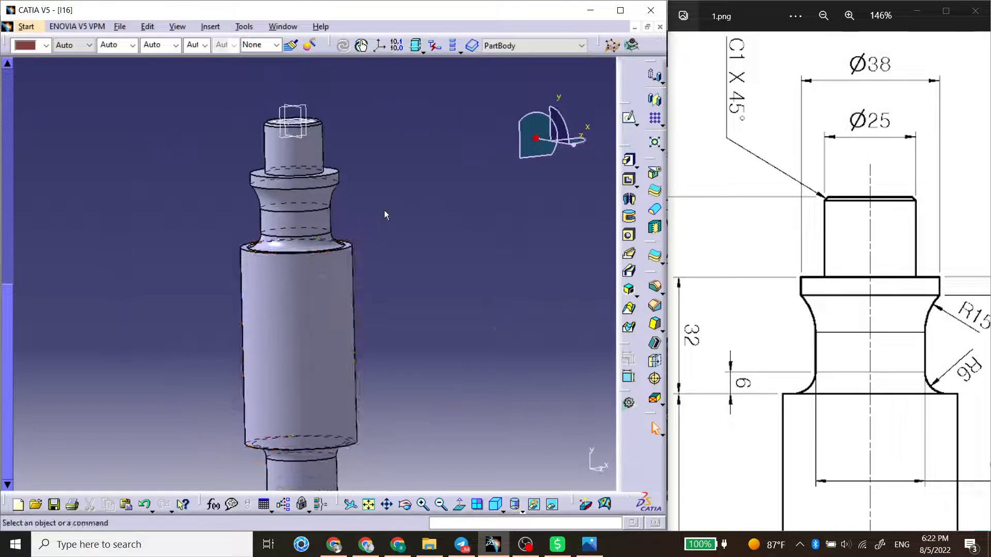
Step: Save the part as I16.CATPart in the lesson 16 exercise folder
key("ctrl+s")
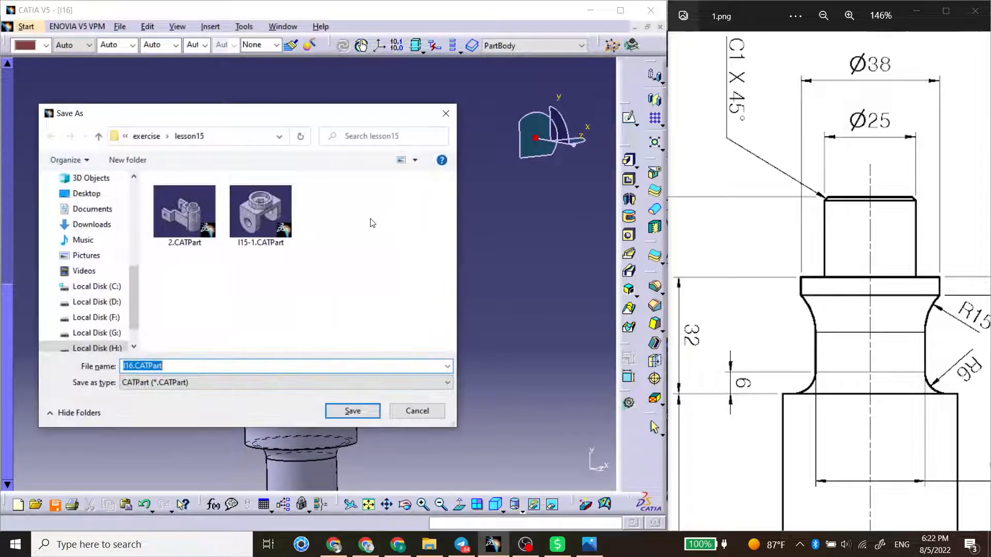
left_click(146, 136)
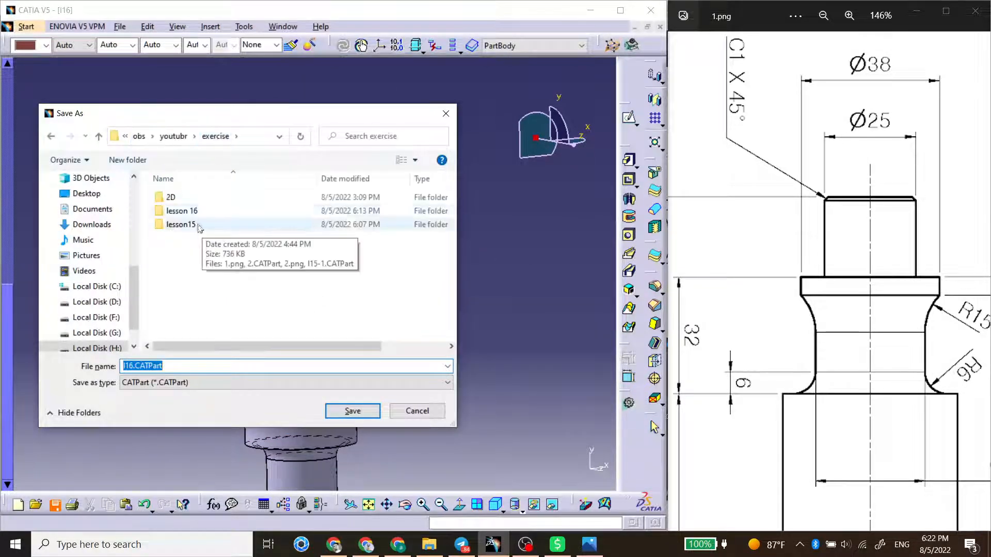
double_click(181, 221)
left_click(353, 411)
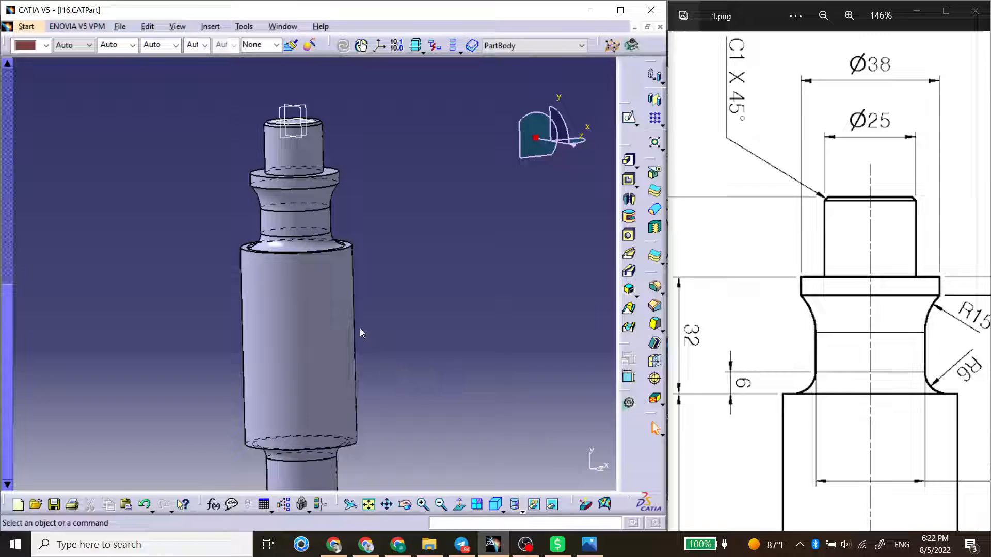
Step: Delete the shaft feature from the part body, keeping its half-profile sketch
middle_click_drag(362, 293, 331, 357, "ctrl")
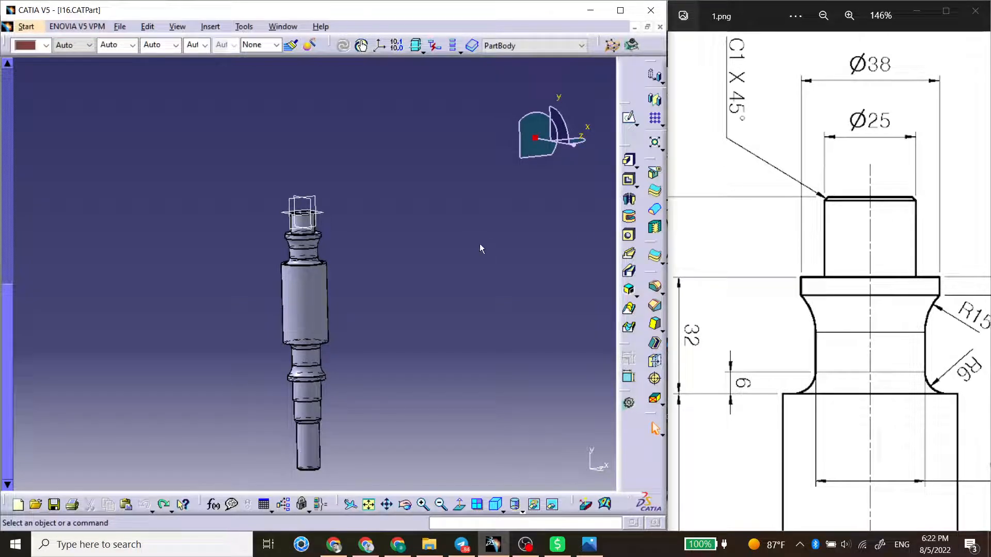
key("ctrl+y")
left_click_drag(2, 318, 2, 139)
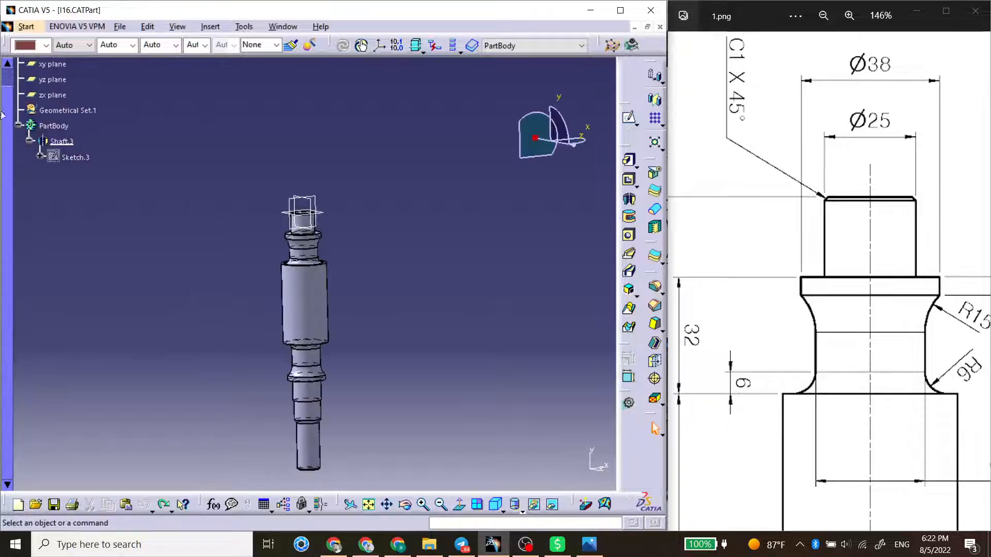
left_click(61, 141)
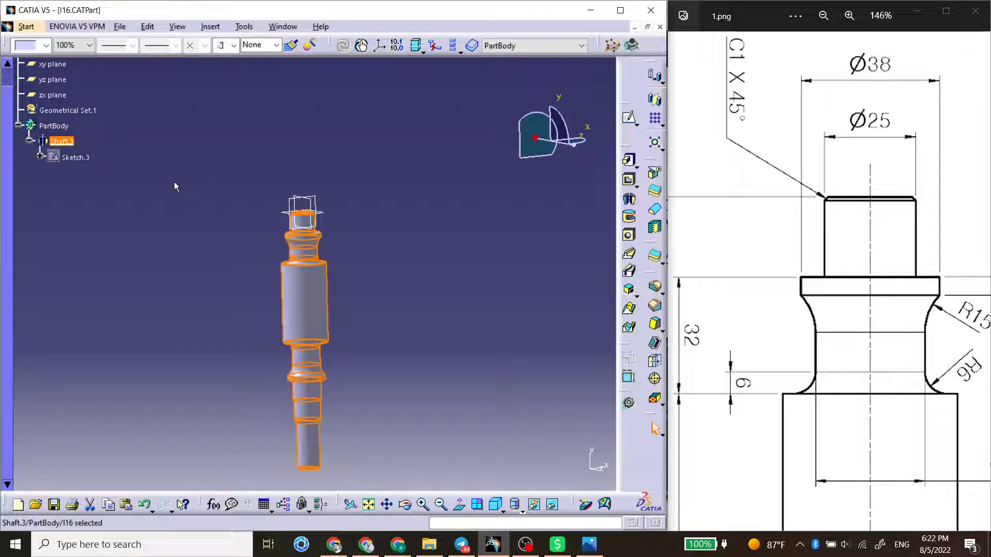
key("Delete")
key("Return")
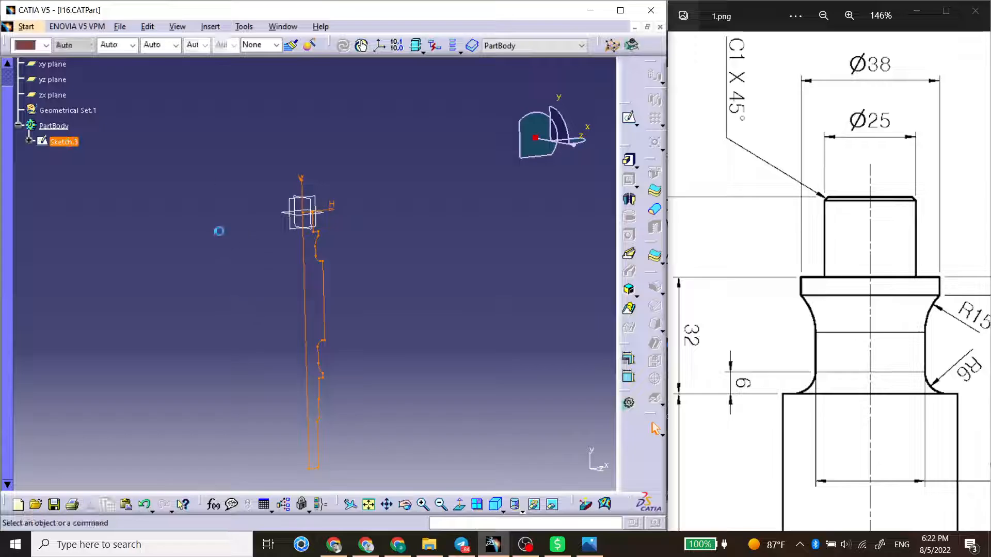
Step: Start a new sketch on the xy plane, the plane of the half profile
left_click(319, 204)
mouse_move(318, 206)
middle_mouse_down()
mouse_move(299, 243)
mouse_move(235, 252)
mouse_move(372, 216)
middle_mouse_up()
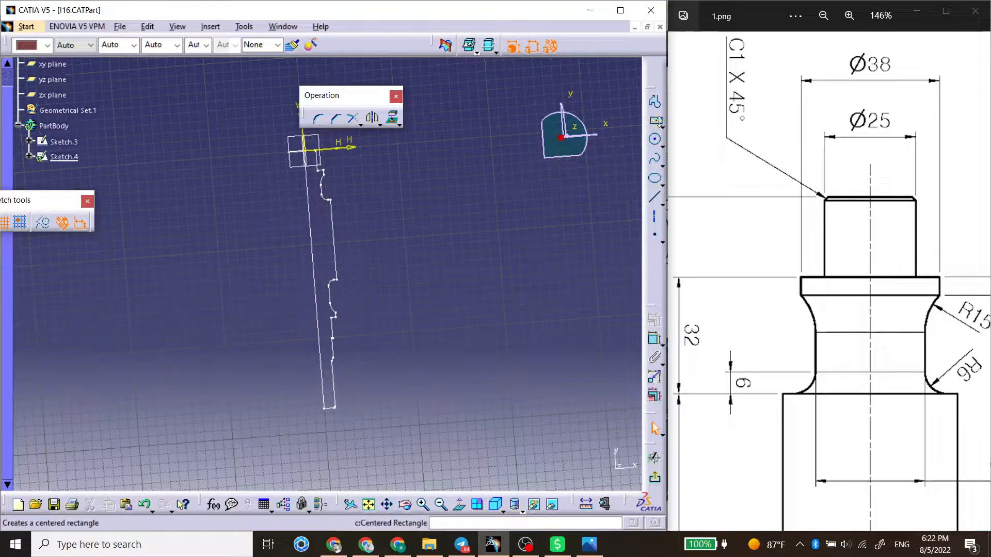
left_click(661, 126)
left_click(677, 135)
left_click(400, 233)
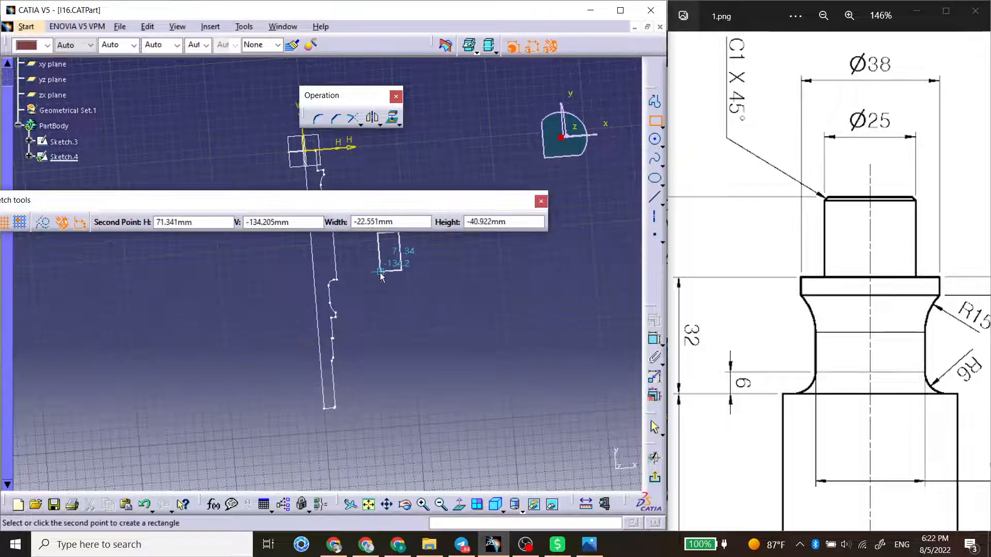
left_click(379, 273)
key("Delete")
Step: Draw a rectangle from the vertical axis above the origin to beyond the half profile's lower outer end, and exit the sketch
middle_click_drag(447, 257, 336, 329)
left_click(654, 121)
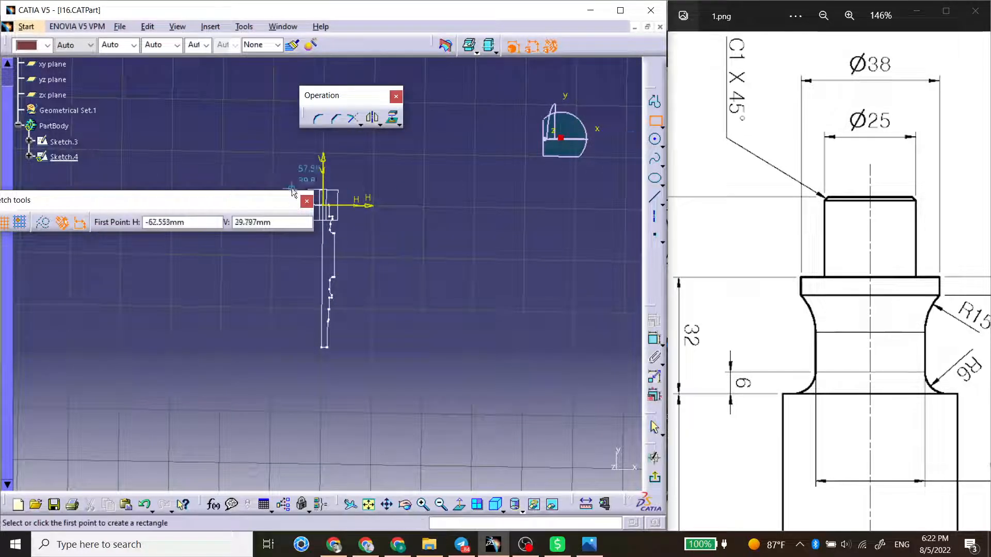
left_click(323, 166)
left_click(356, 368)
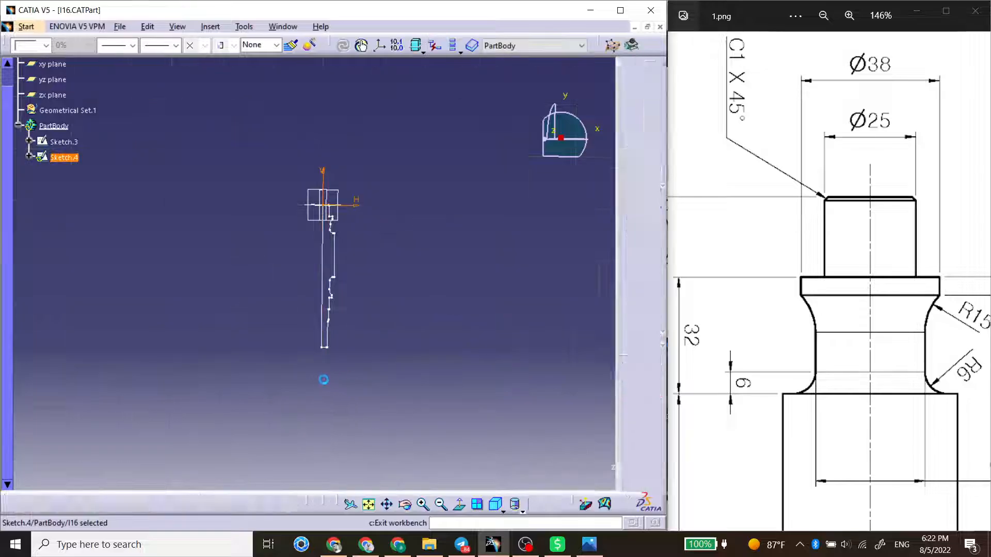
Step: Pad the rectangle sketch with a length of 62 mm and a mirrored extent
middle_click_drag(276, 372, 311, 145)
left_click(629, 158)
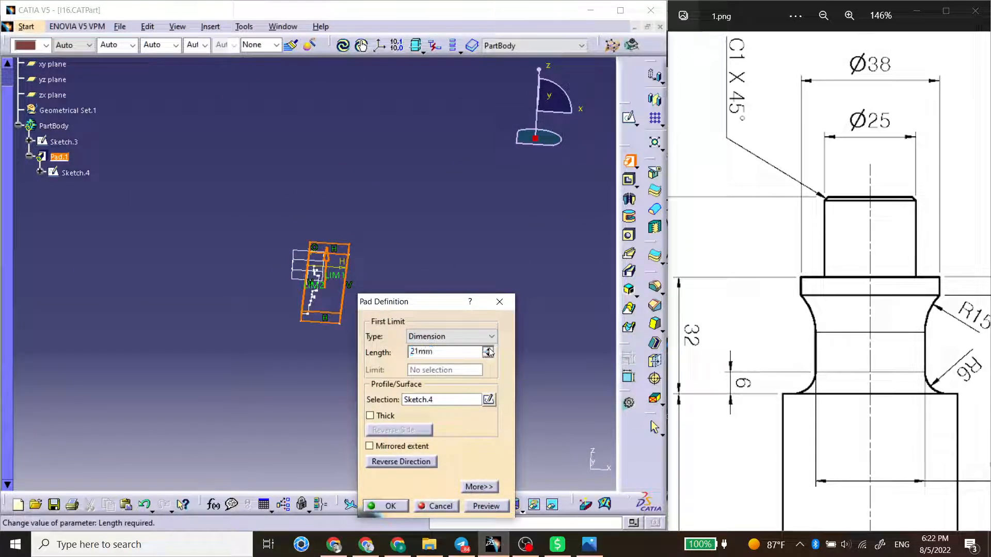
left_click_drag(488, 349, 488, 349)
left_click(402, 453)
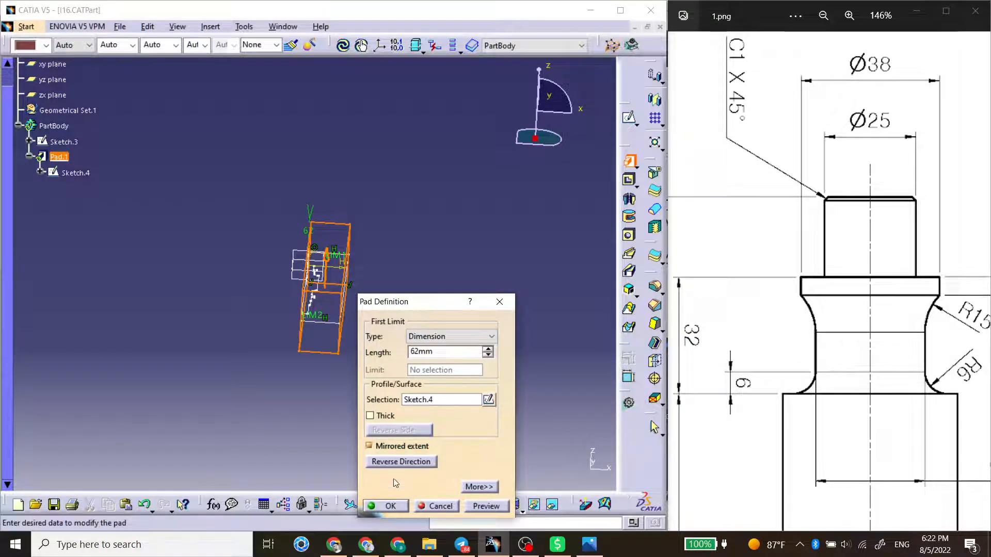
left_click(387, 505)
middle_click_drag(269, 343, 380, 361)
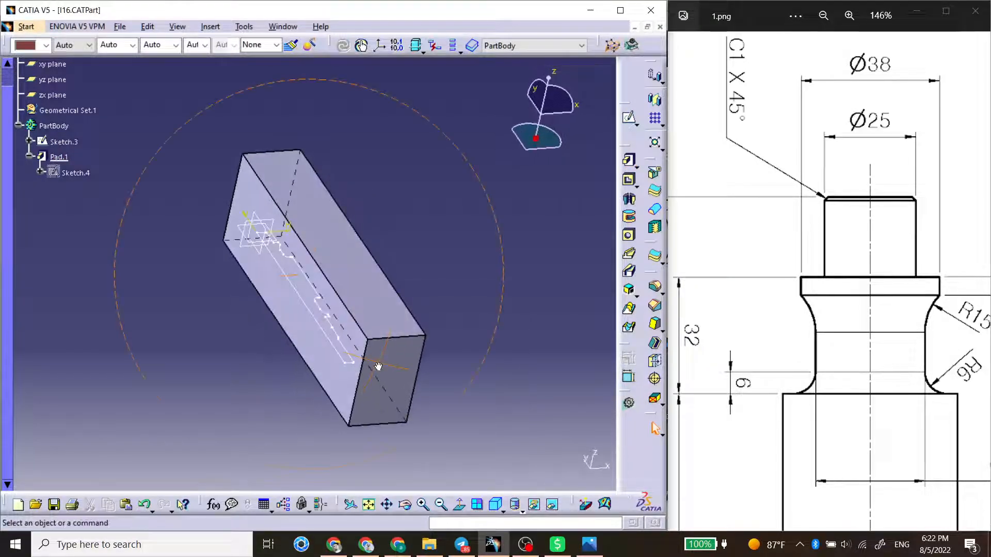
Step: Revolve the half profile 360 degrees as a shaft inside the block, and delete that shaft feature while keeping the sketch
left_click(631, 200)
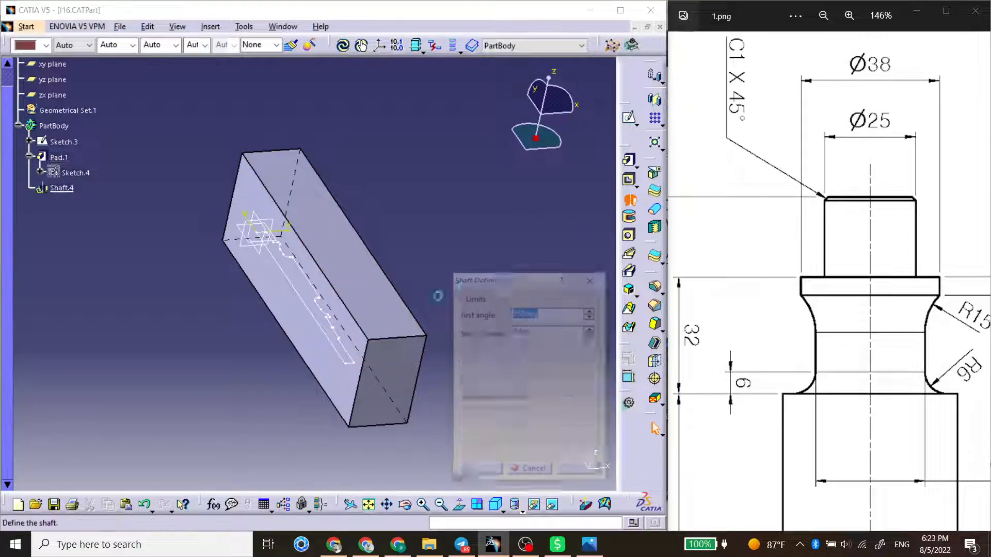
left_click(63, 142)
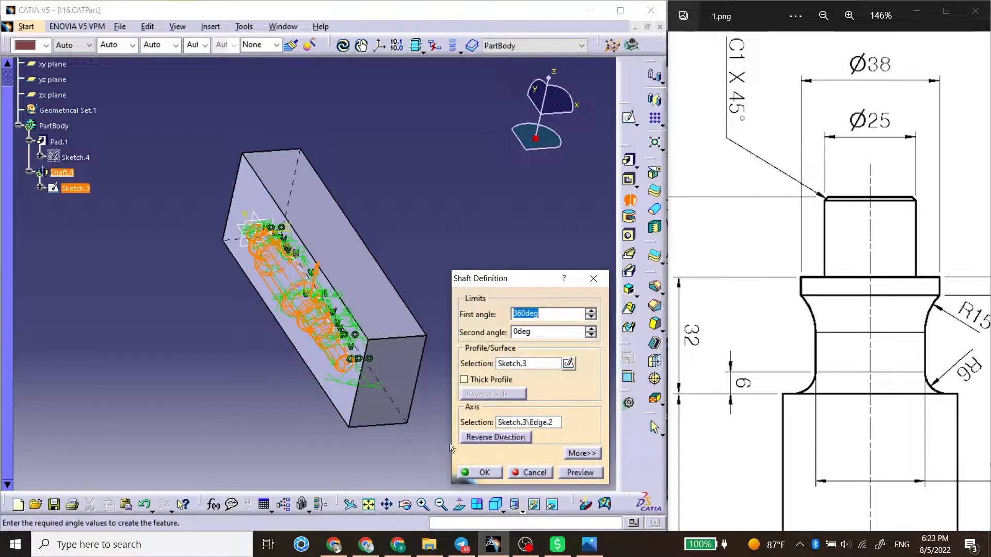
left_click(475, 472)
middle_click_drag(336, 381, 270, 308)
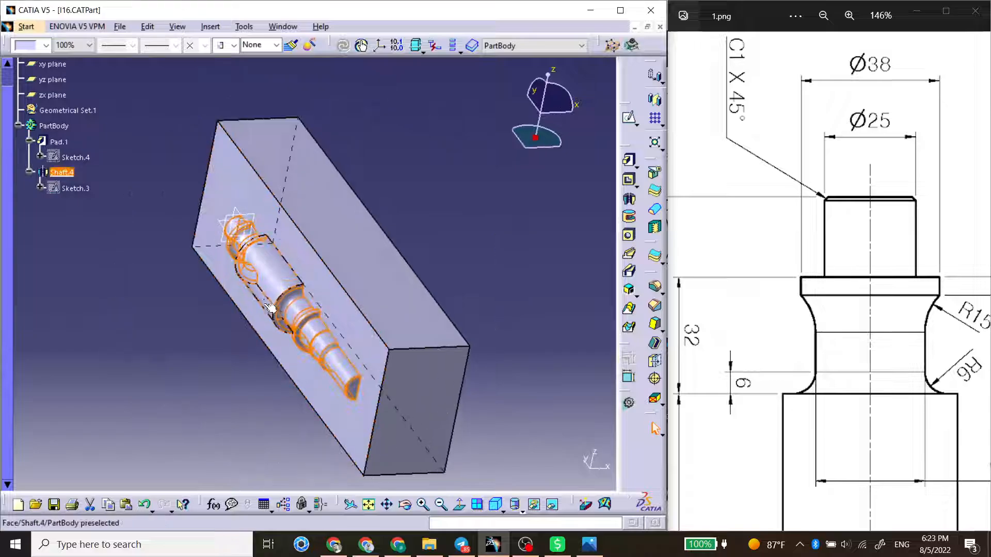
key("Delete")
key("Return")
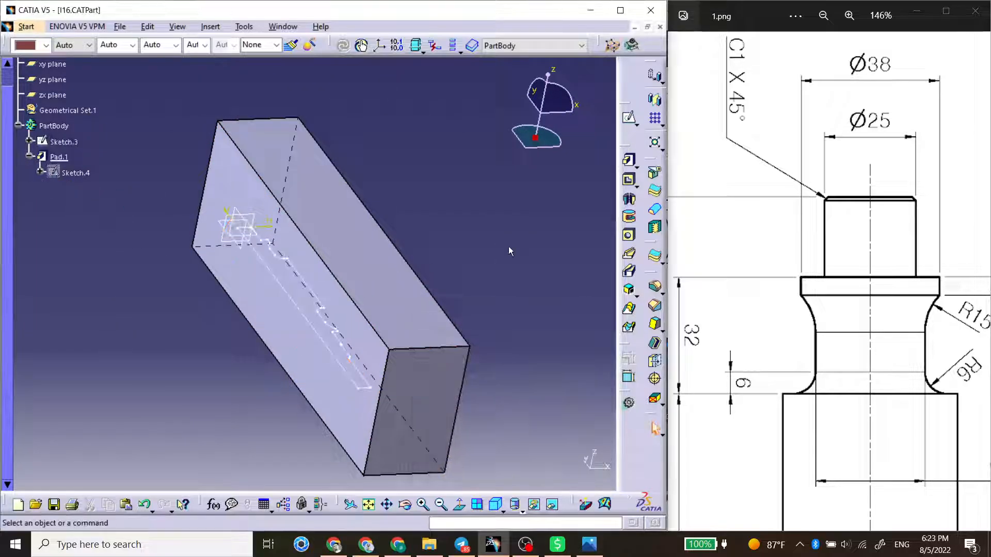
Step: Cut the half profile out of the block with a 360-degree Groove about the profile's long straight edge
left_click(630, 218)
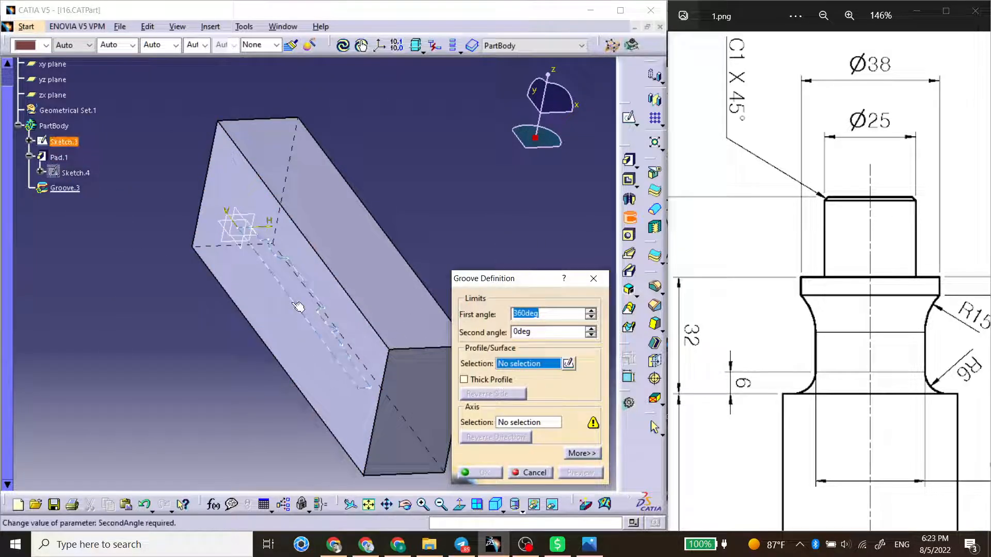
left_click(292, 298)
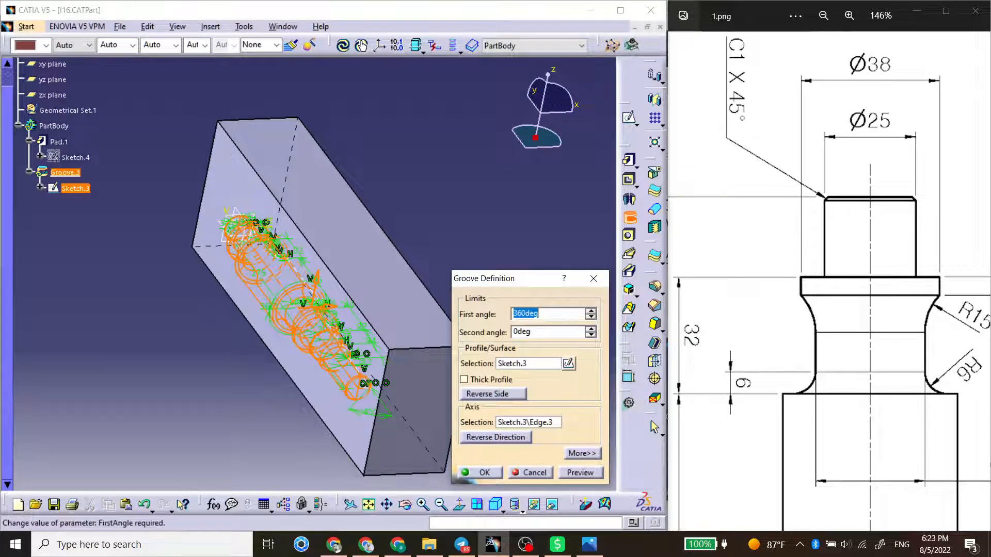
middle_click_drag(344, 343, 289, 309)
left_click(494, 475)
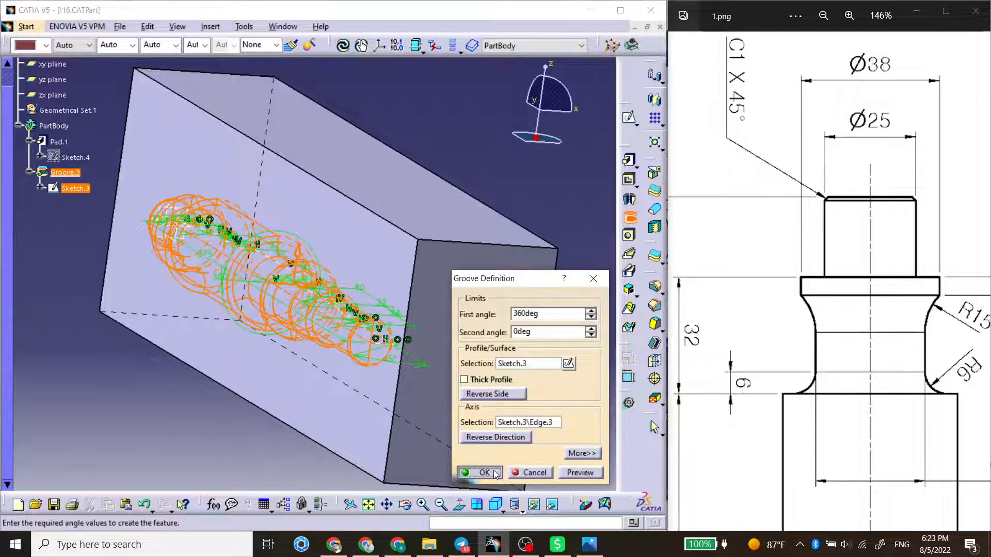
middle_click_drag(274, 367, 295, 317)
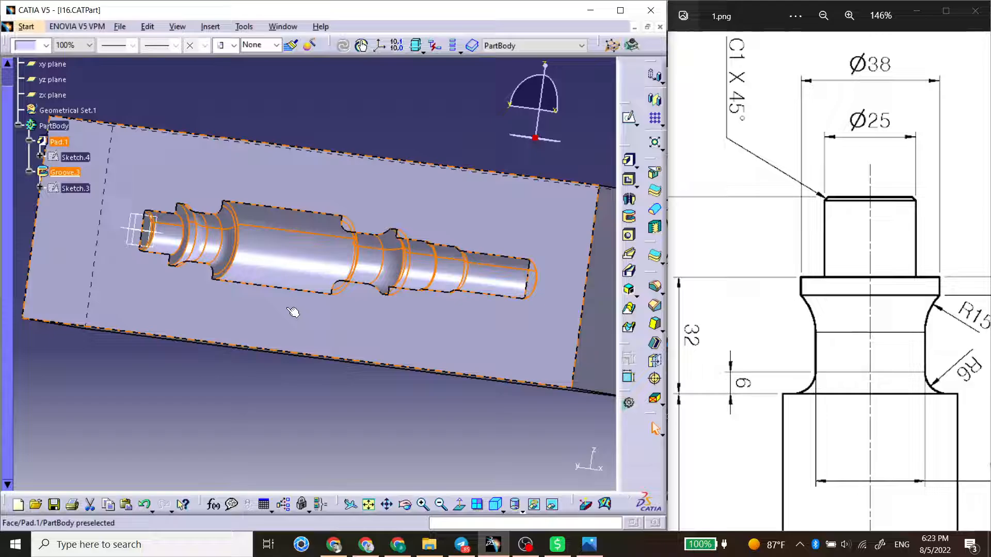
Step: Set the first angle of the groove in the block to 30 degrees
mouse_move(297, 282)
middle_mouse_down()
mouse_move(296, 249)
mouse_move(296, 265)
middle_mouse_up()
double_click(296, 265)
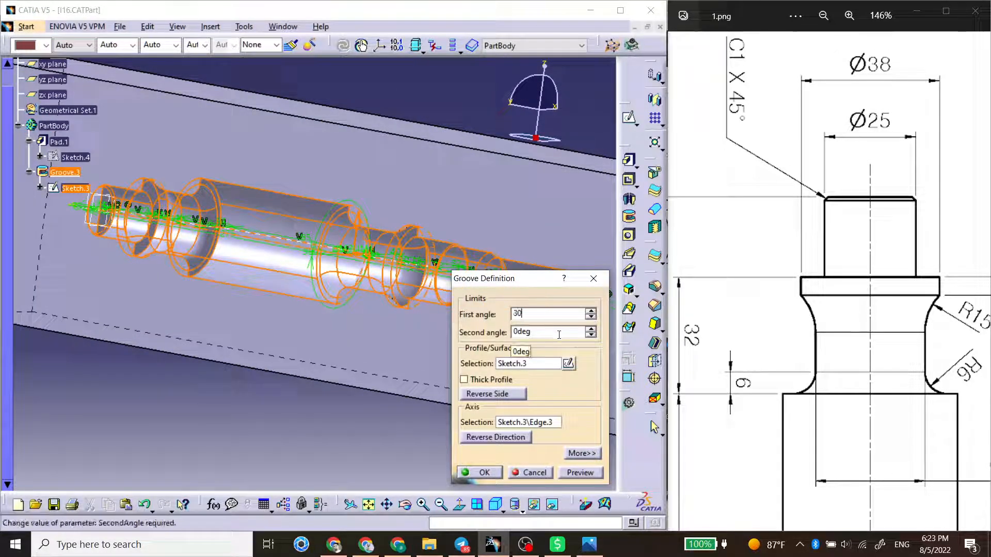
type("30")
key("Return")
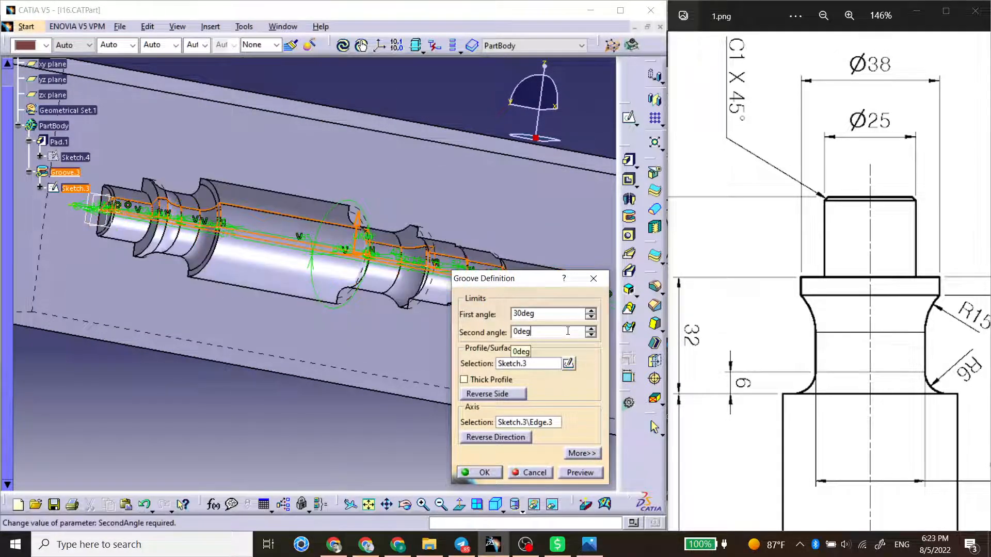
left_click(476, 473)
left_click(579, 469)
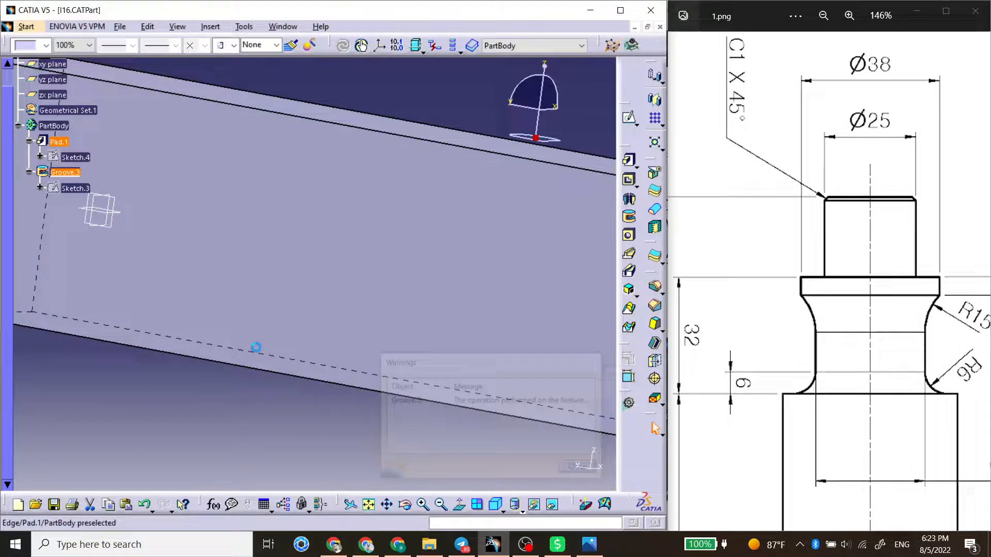
Step: Try to reverse the groove's direction of rotation about its axis
double_click(62, 175)
middle_click_drag(362, 222, 222, 232)
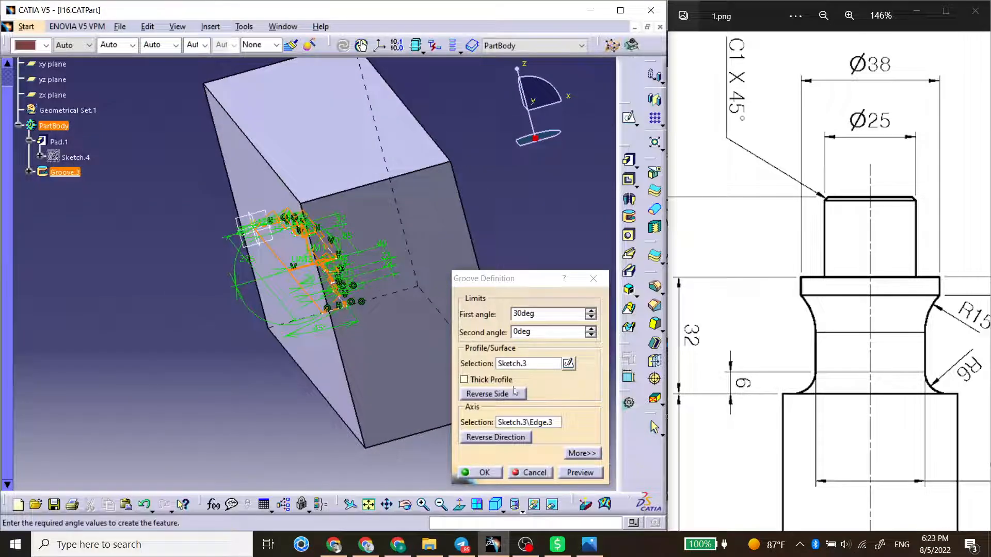
left_click(521, 438)
left_click(514, 476)
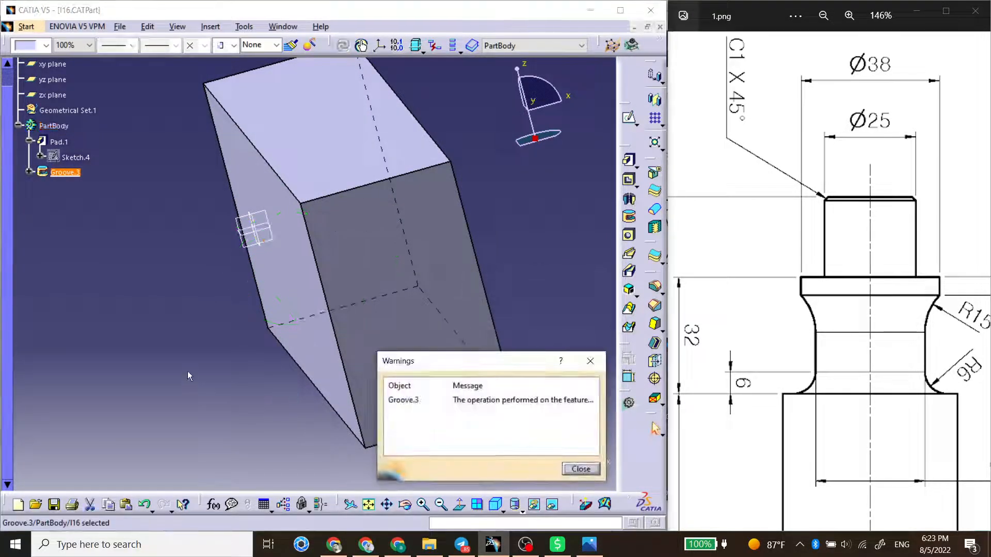
left_click(567, 467)
Step: Set the groove's first angle to 90 degrees and apply it to the block
double_click(69, 174)
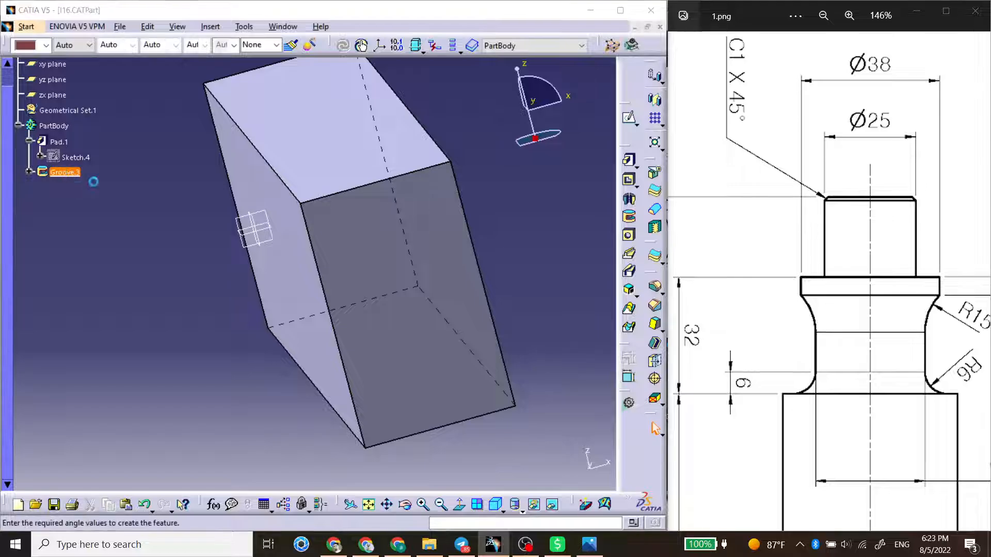
middle_click_drag(229, 262, 330, 279)
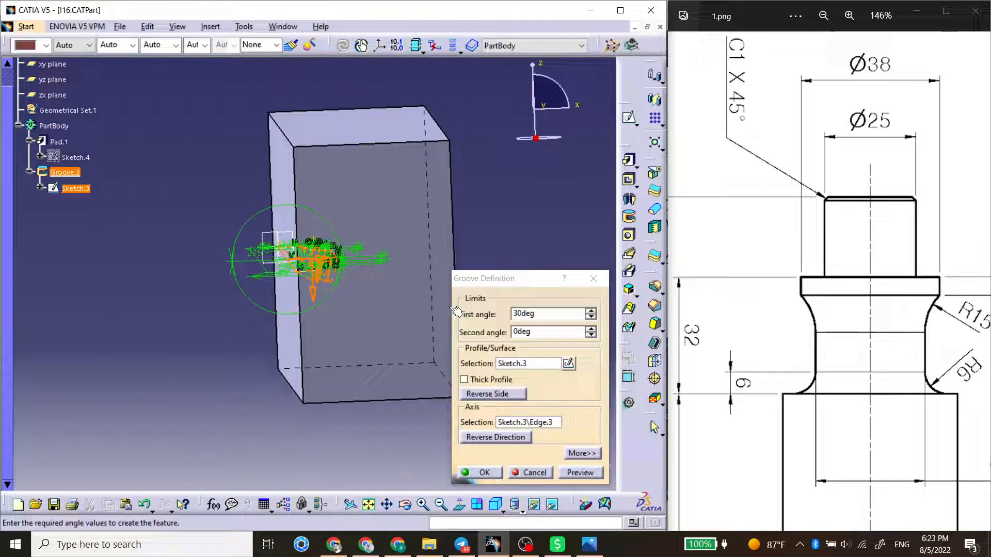
double_click(543, 316)
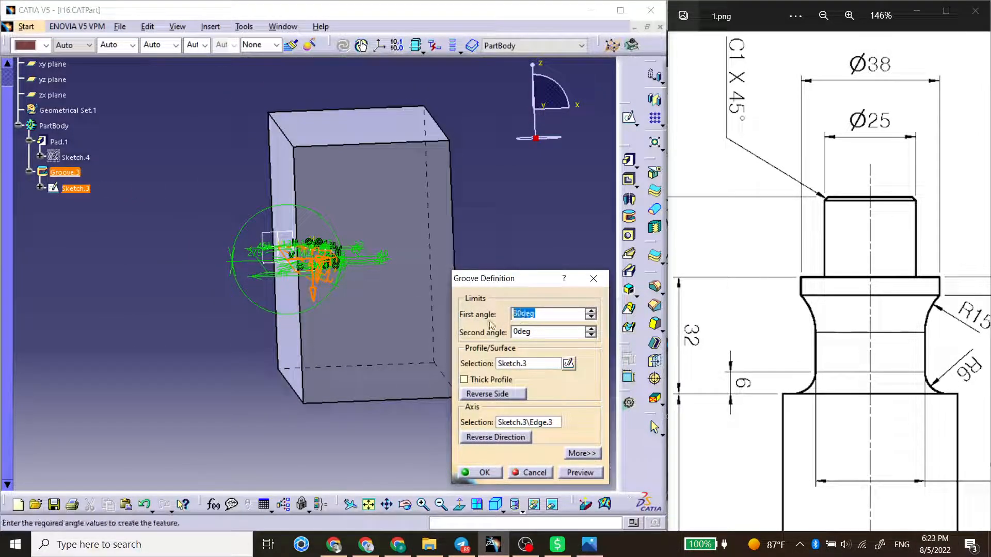
left_click(550, 336)
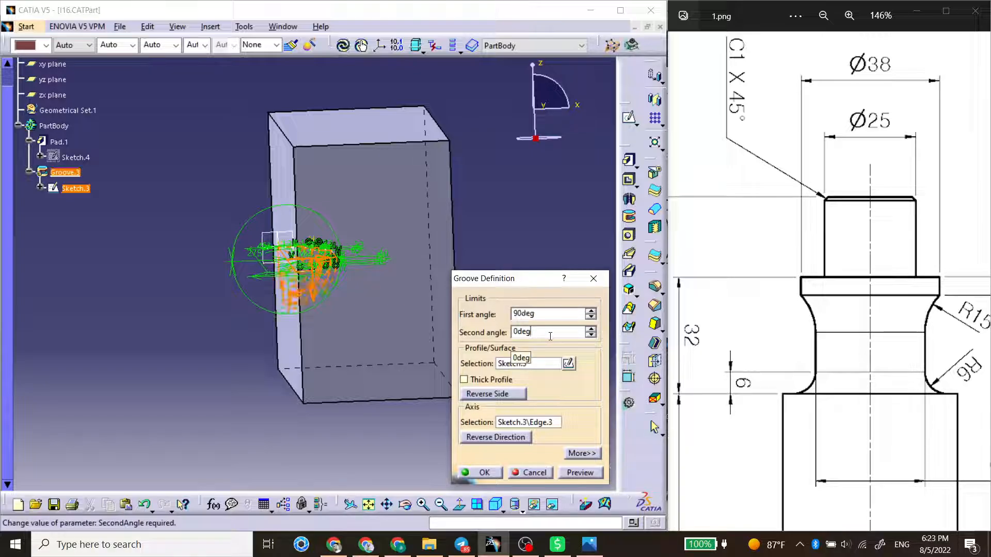
left_click(466, 476)
middle_click_drag(208, 355, 312, 333)
middle_click_drag(258, 356, 225, 365)
left_click(789, 267)
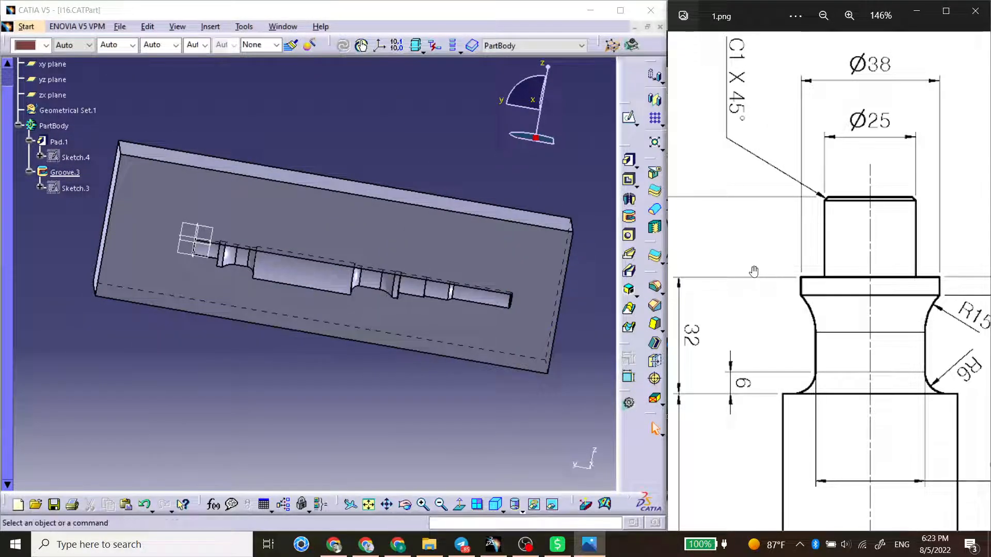
scroll(754, 272, "up", 1)
scroll(753, 272, "down", 5)
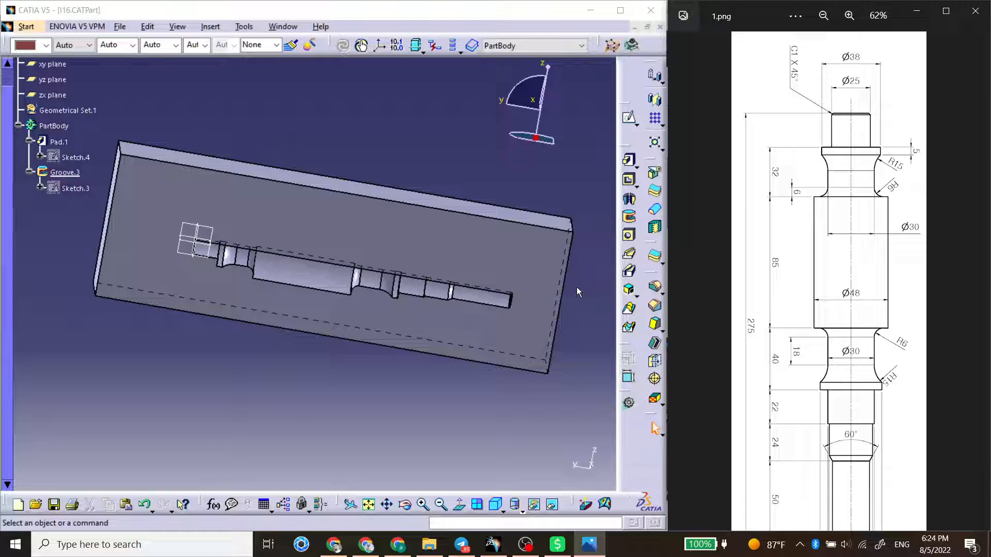
left_click(525, 545)
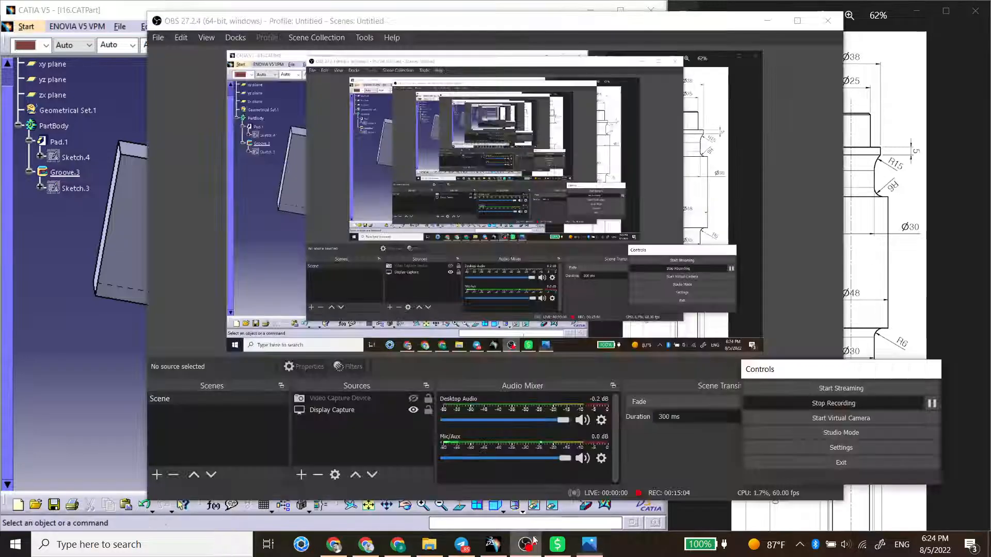